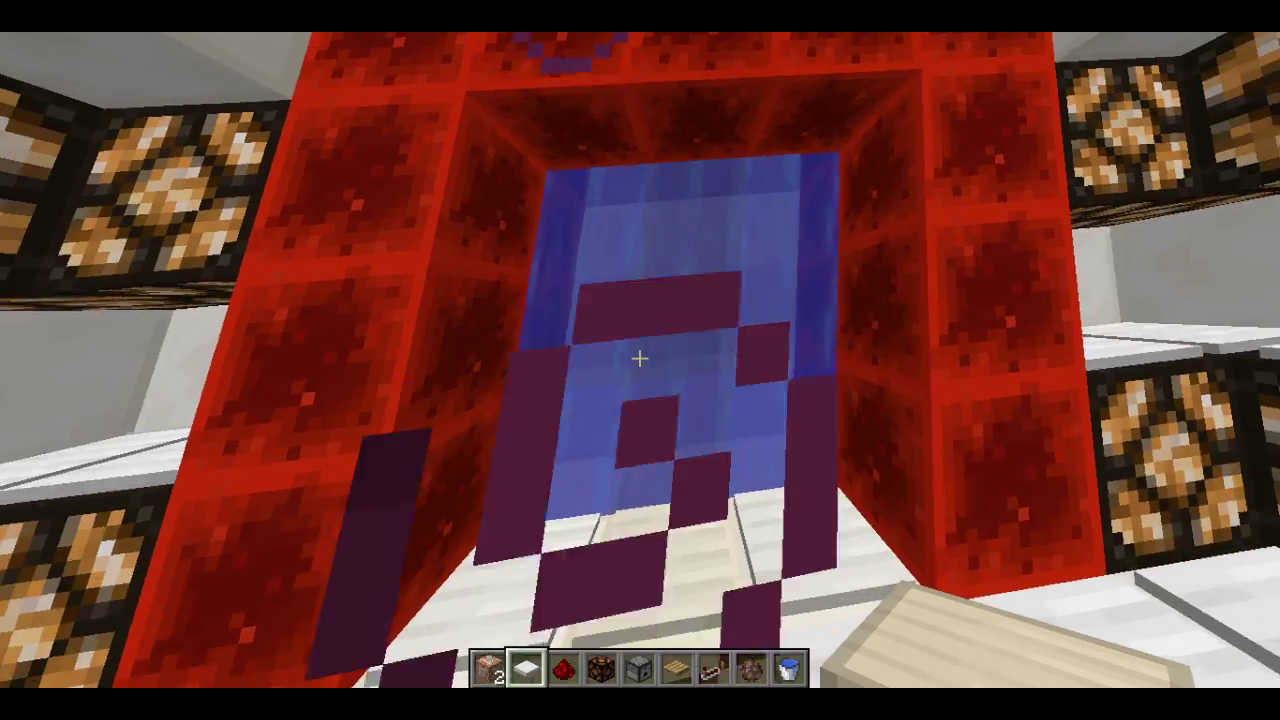
- Walk through the water-filled redstone-block portals and examine the desert portal's frame from the front and back
key(w)
key(s)
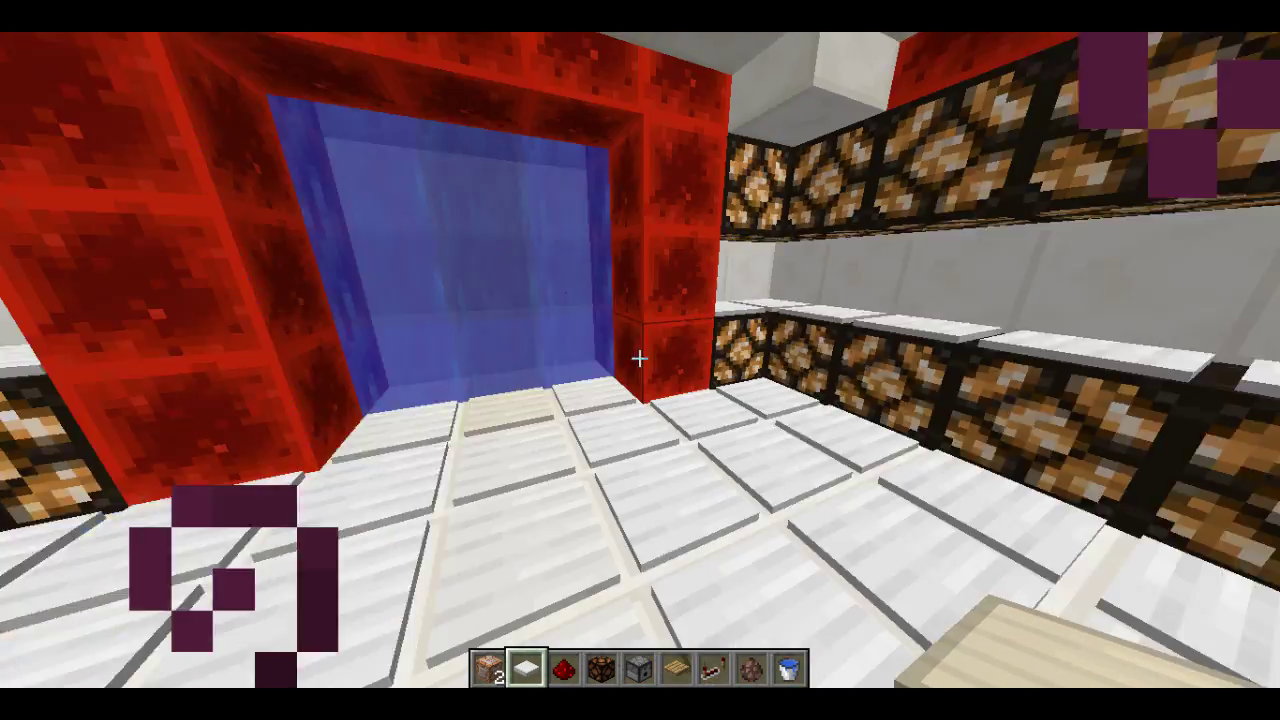
key(w)
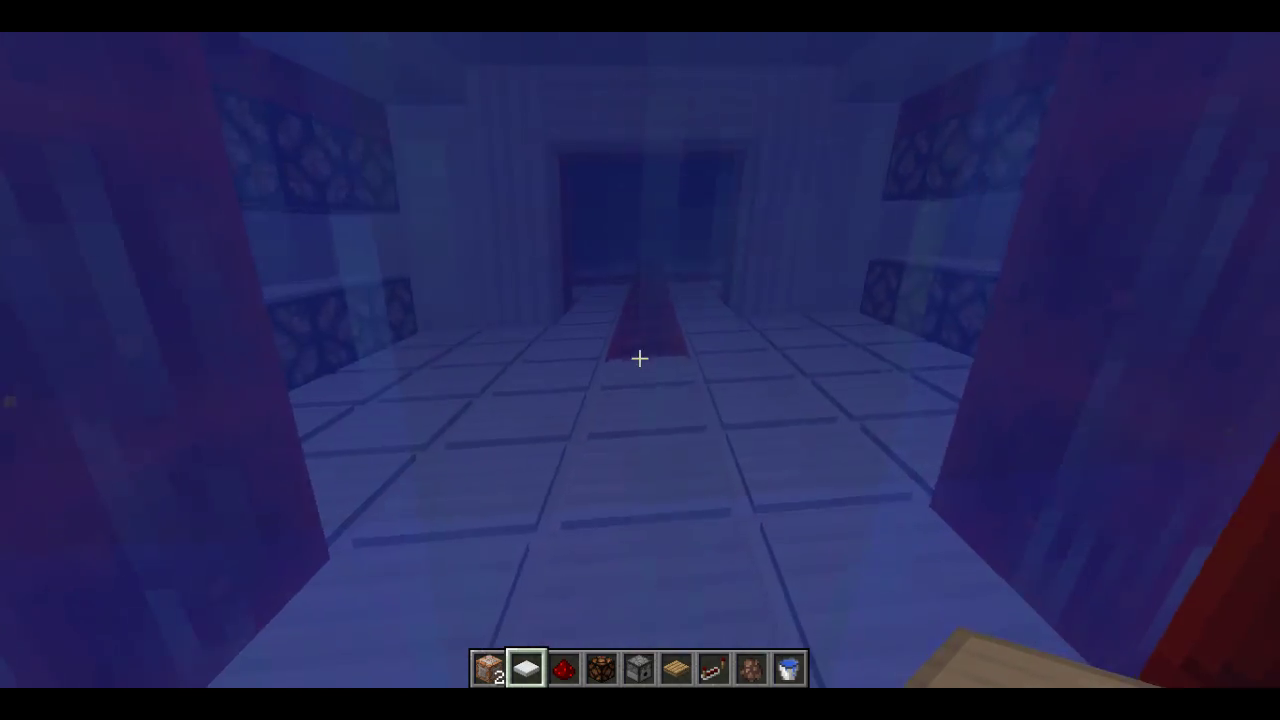
key(s)
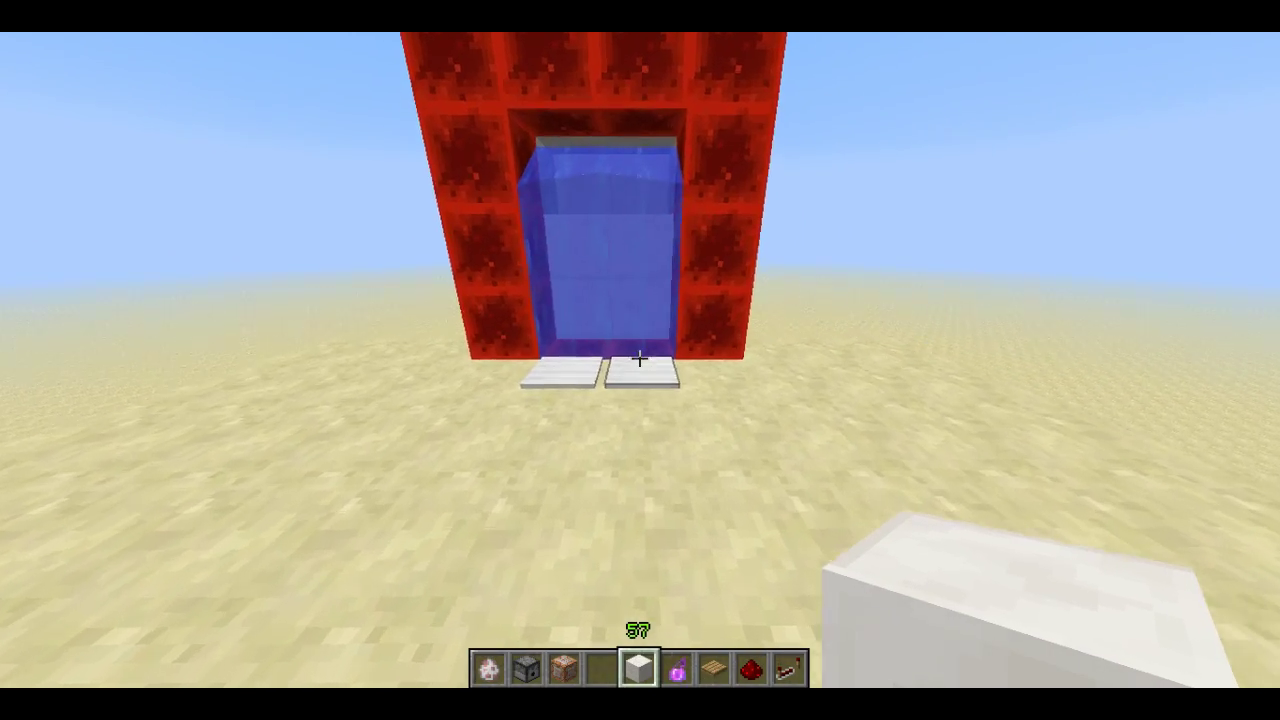
key(w)
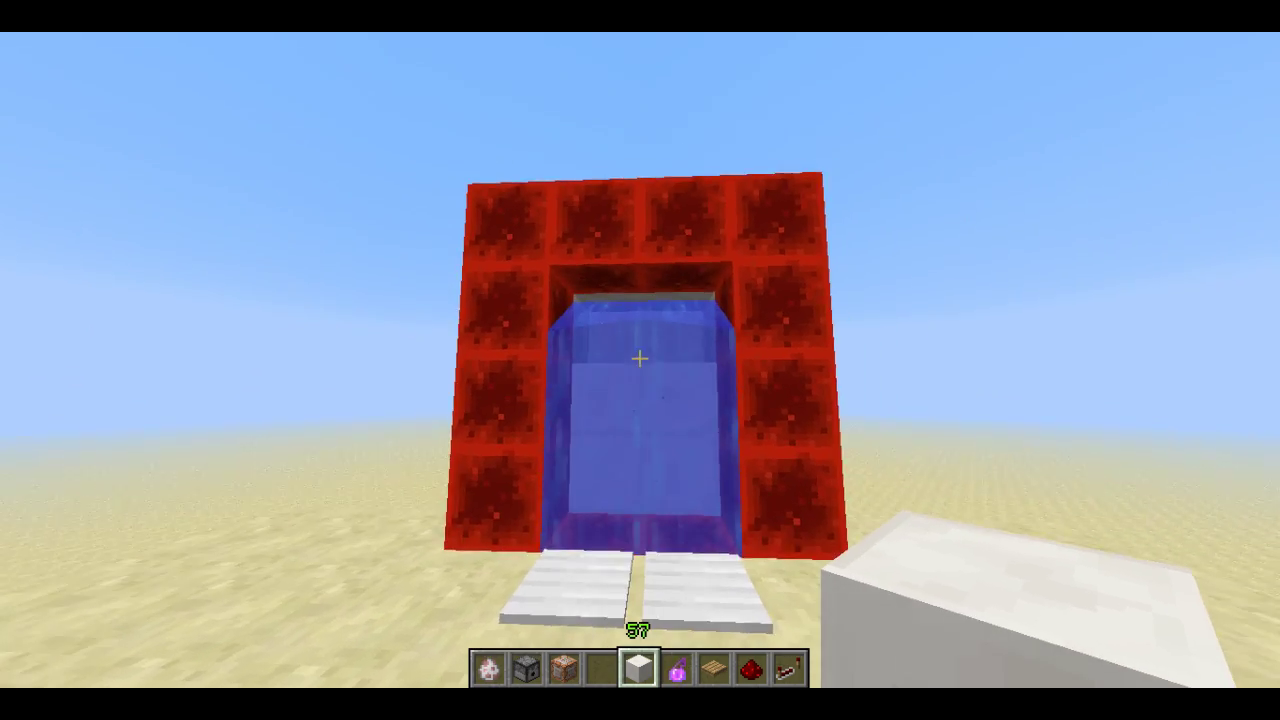
key(s)
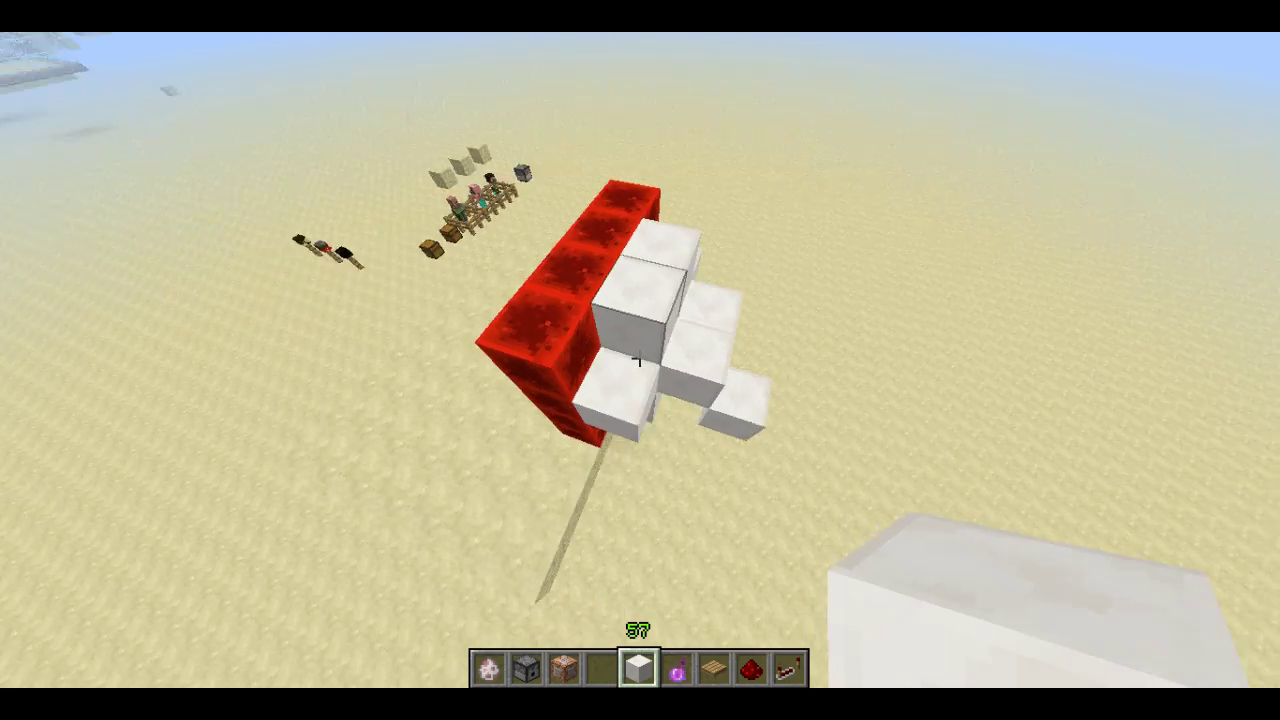
key(shift)
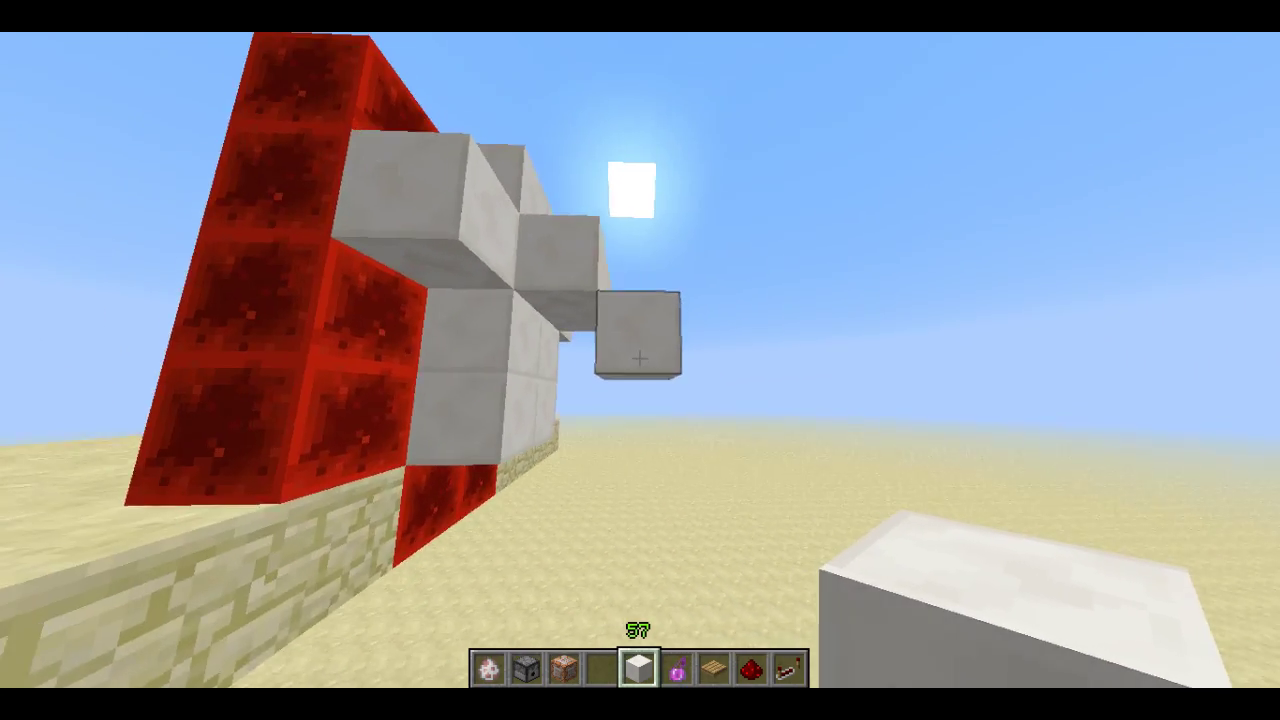
- Build a temporary quartz column down from the portal's back wall and extend it sideways at the bottom
click(640, 358)
key(space)
key(a)
key(shift)
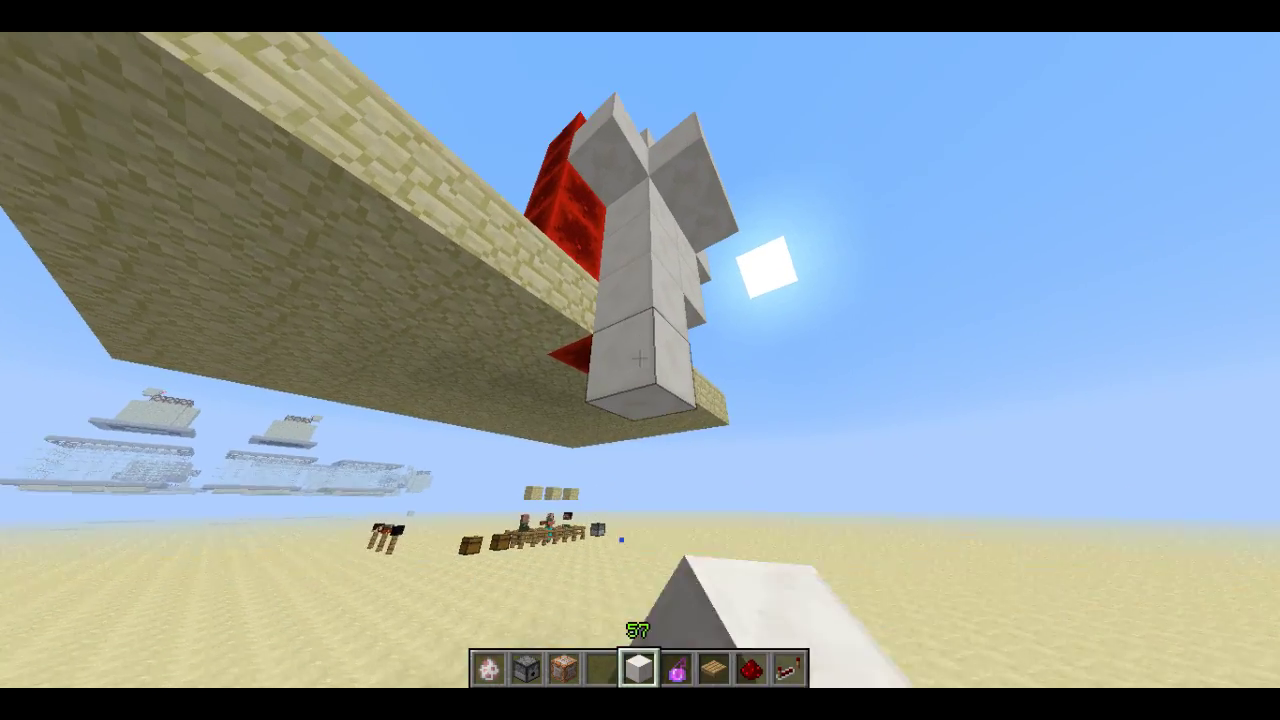
right_click(640, 358)
key(space)
right_click(640, 358)
right_click(640, 358)
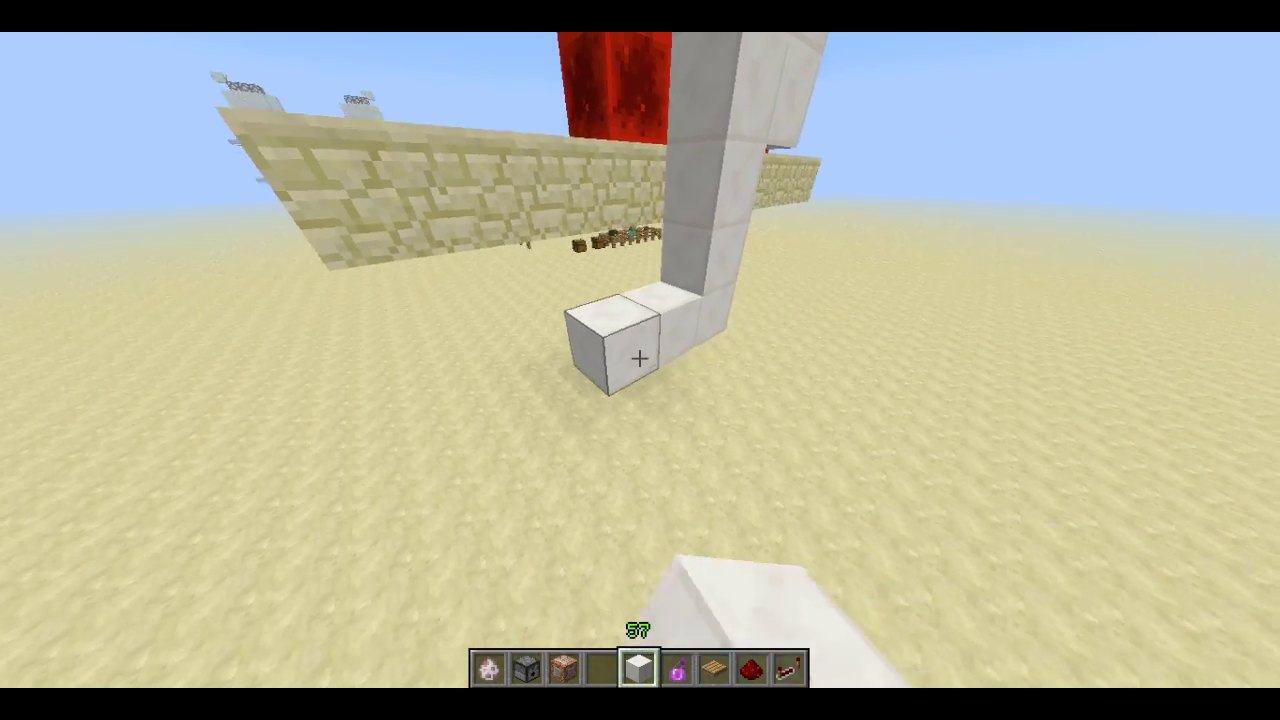
- Remove the temporary quartz blocks except one floating block behind the portal, and top that block with a wooden pressure plate
click(640, 358)
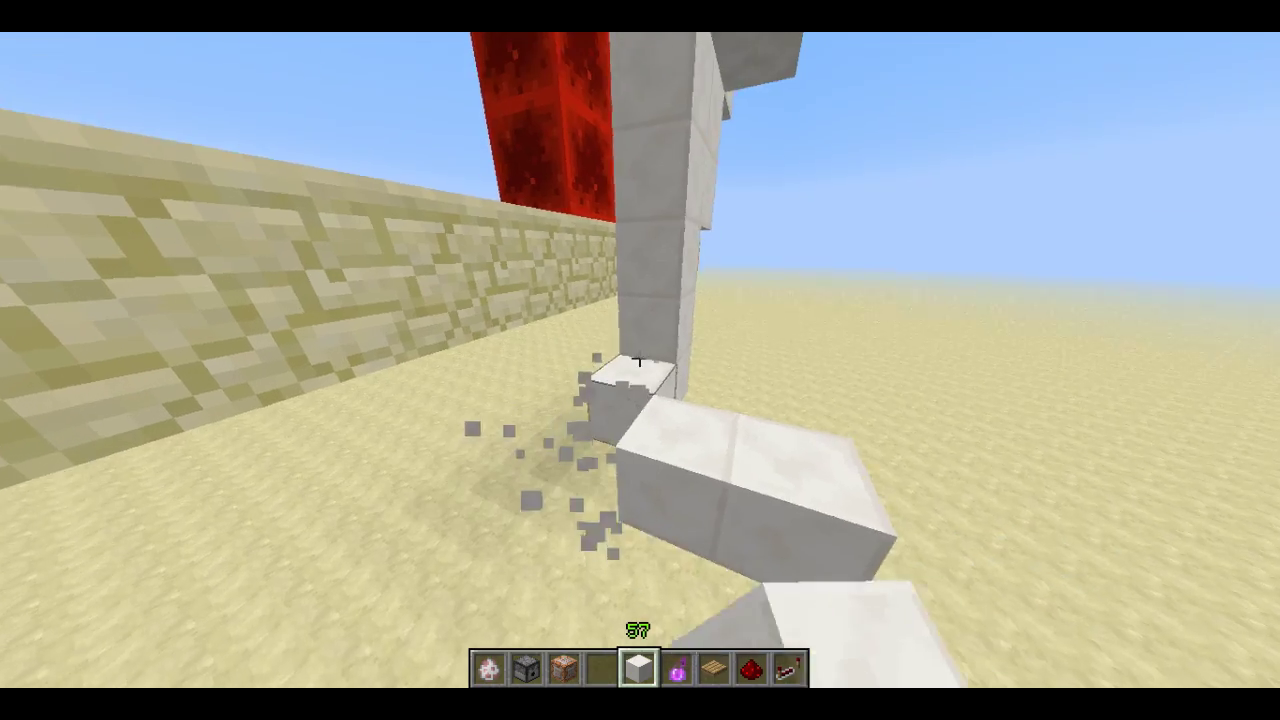
click(640, 358)
click(640, 358)
click(640, 358)
click(640, 358)
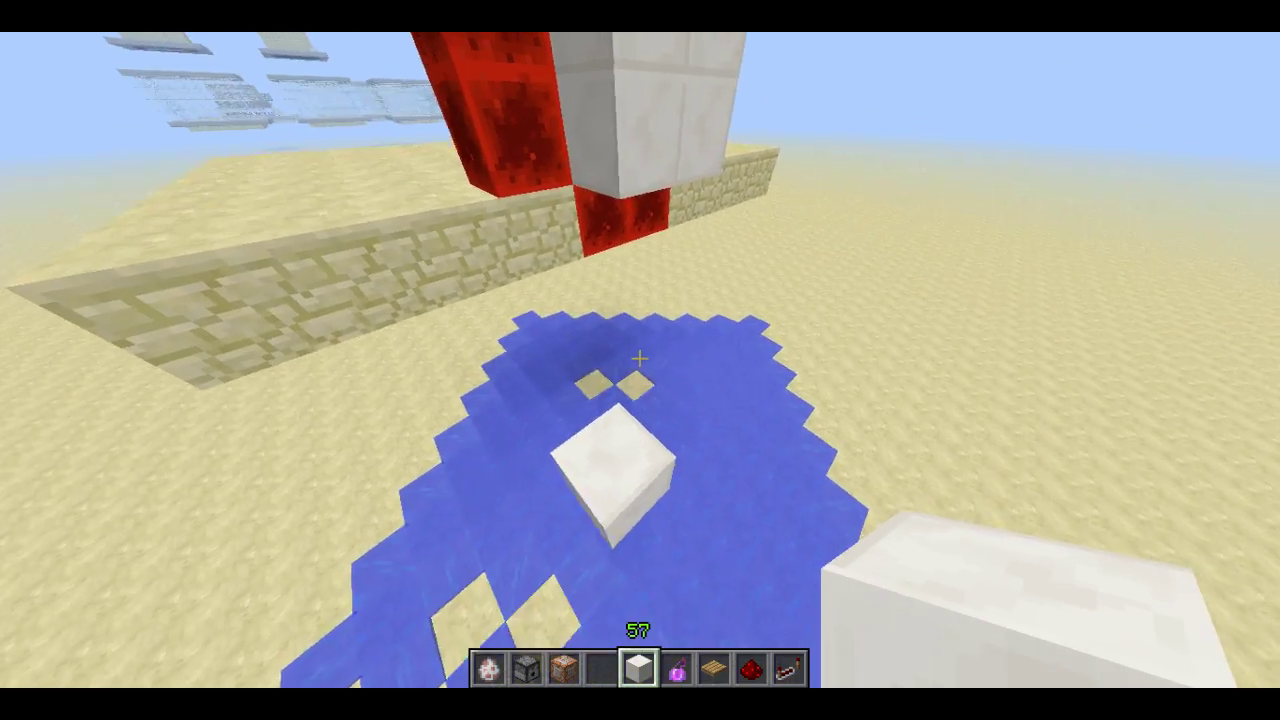
key(a)
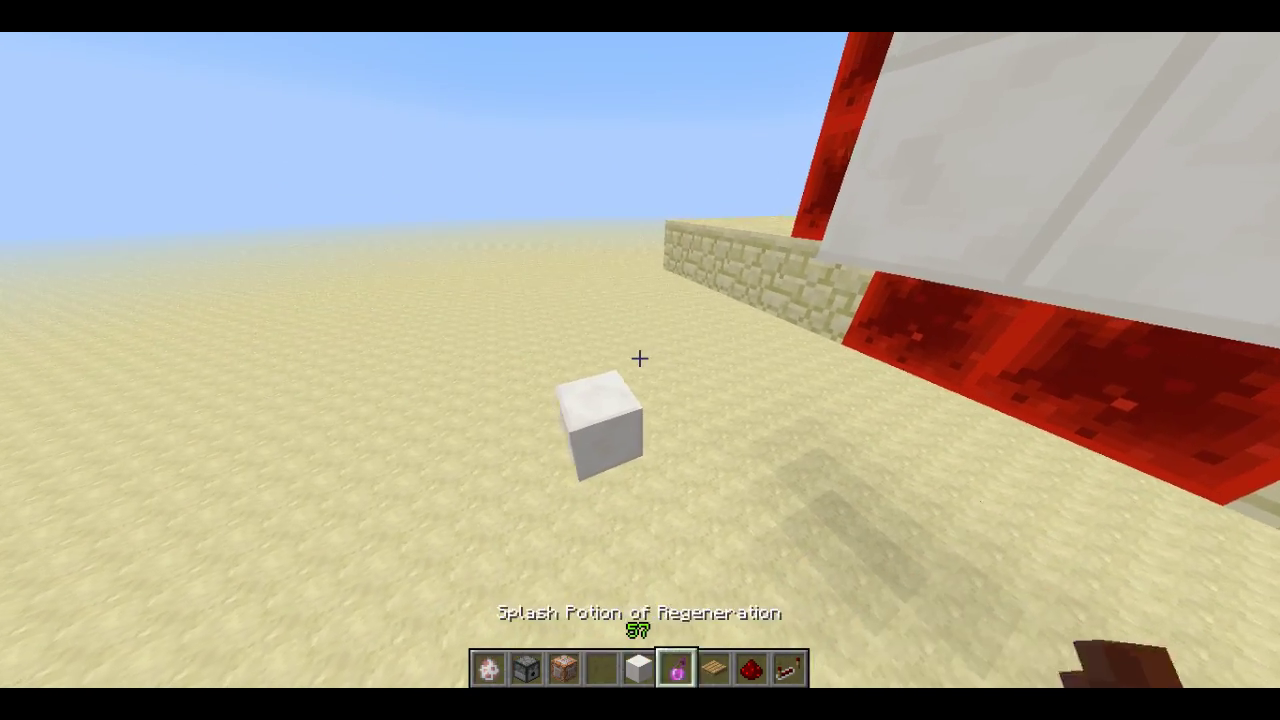
right_click(640, 358)
key(5)
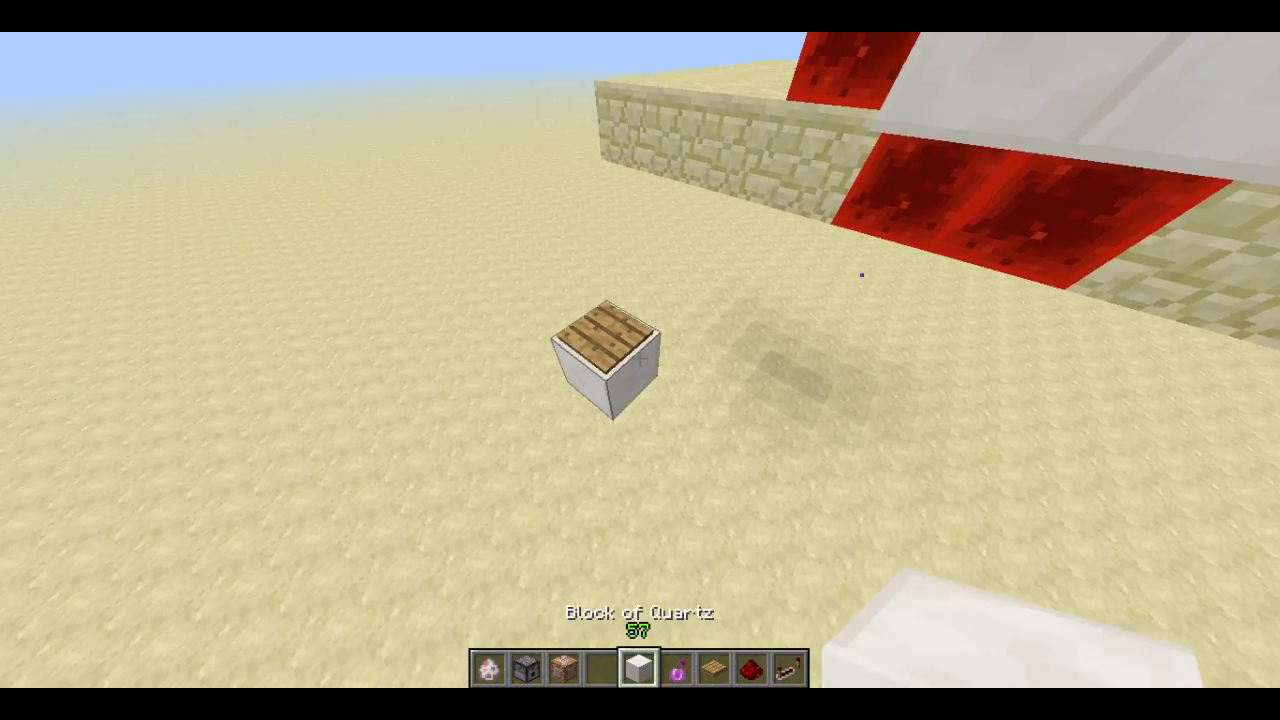
right_click(640, 358)
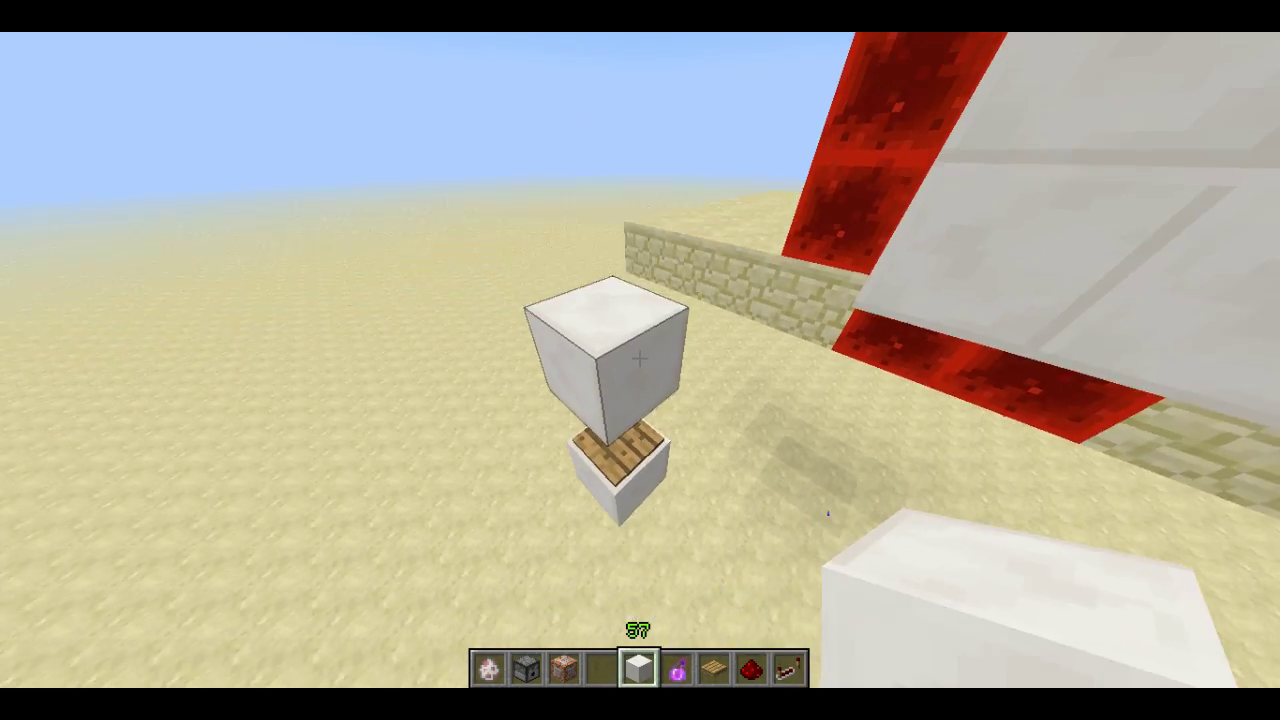
scroll(640, 358, down, 1)
scroll(640, 358, up, 5)
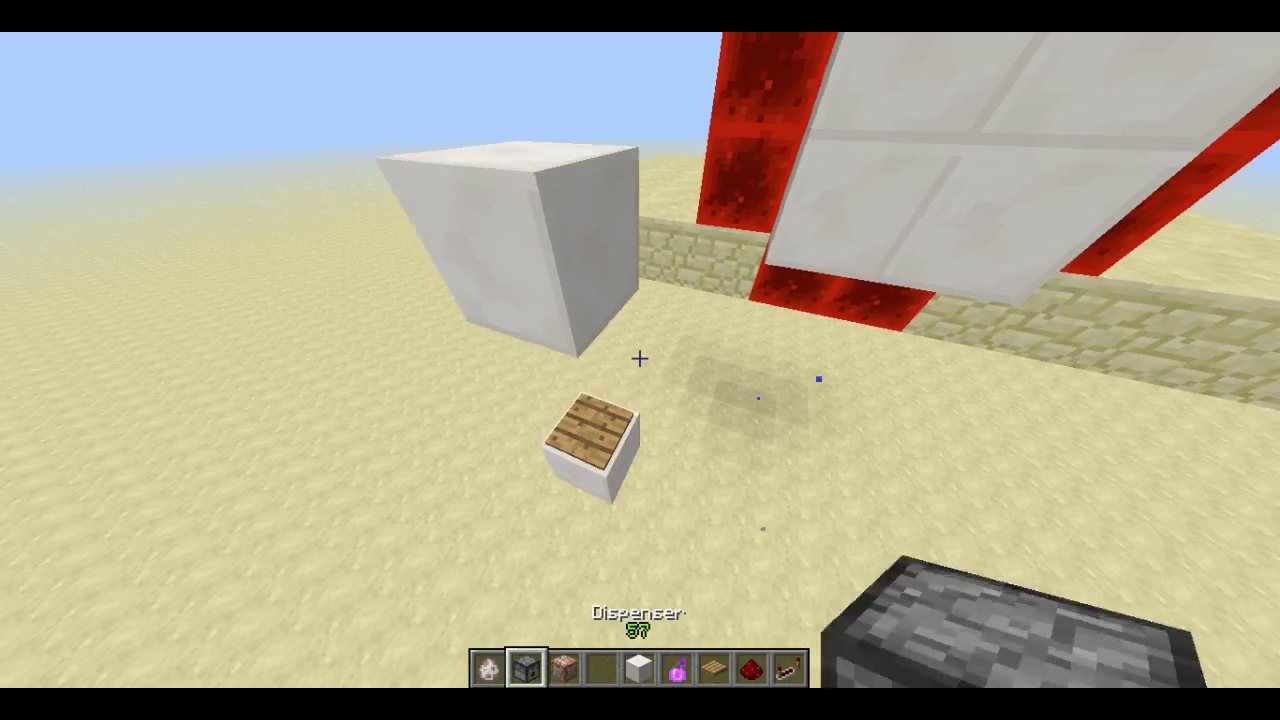
key(a)
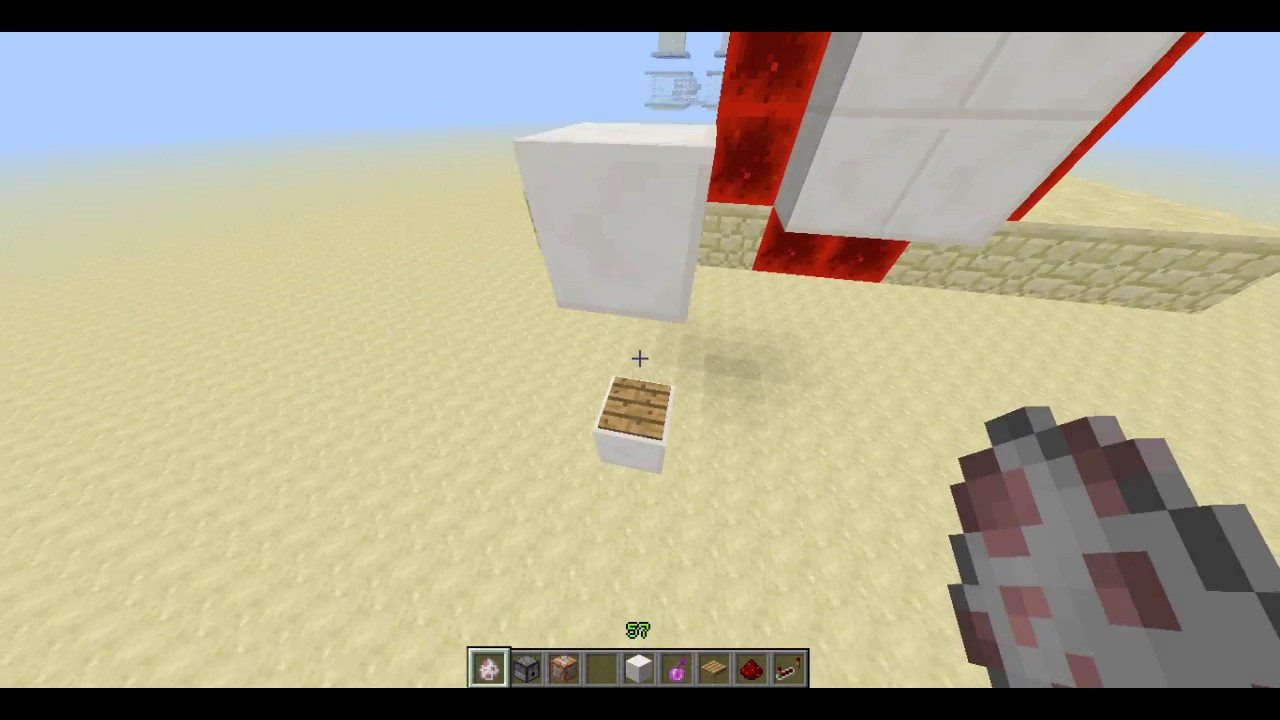
click(640, 358)
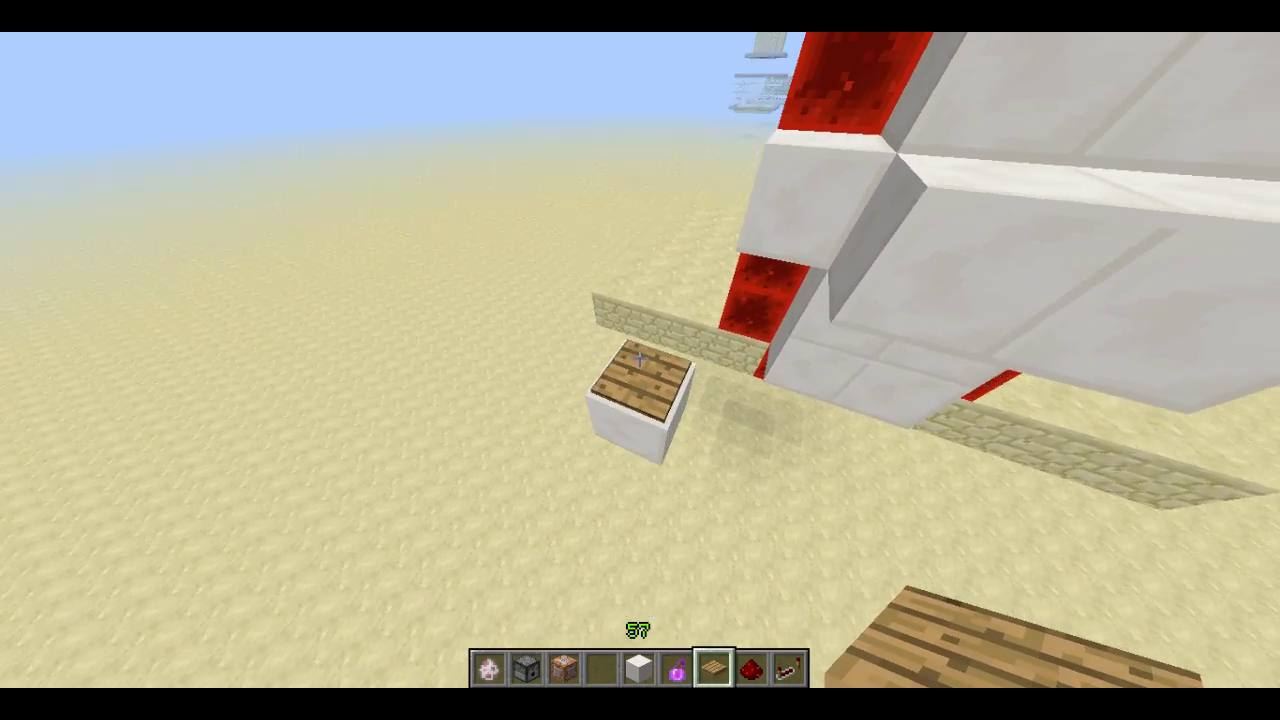
scroll(640, 358, up, 3)
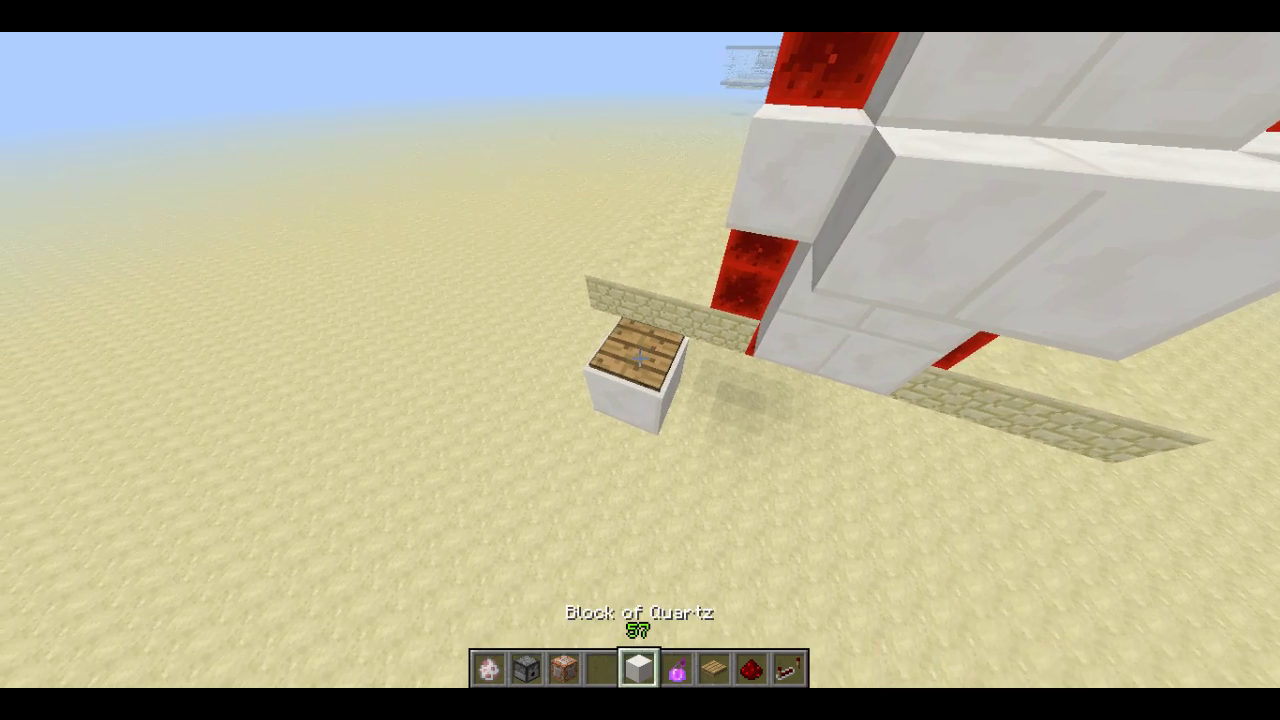
right_click(640, 358)
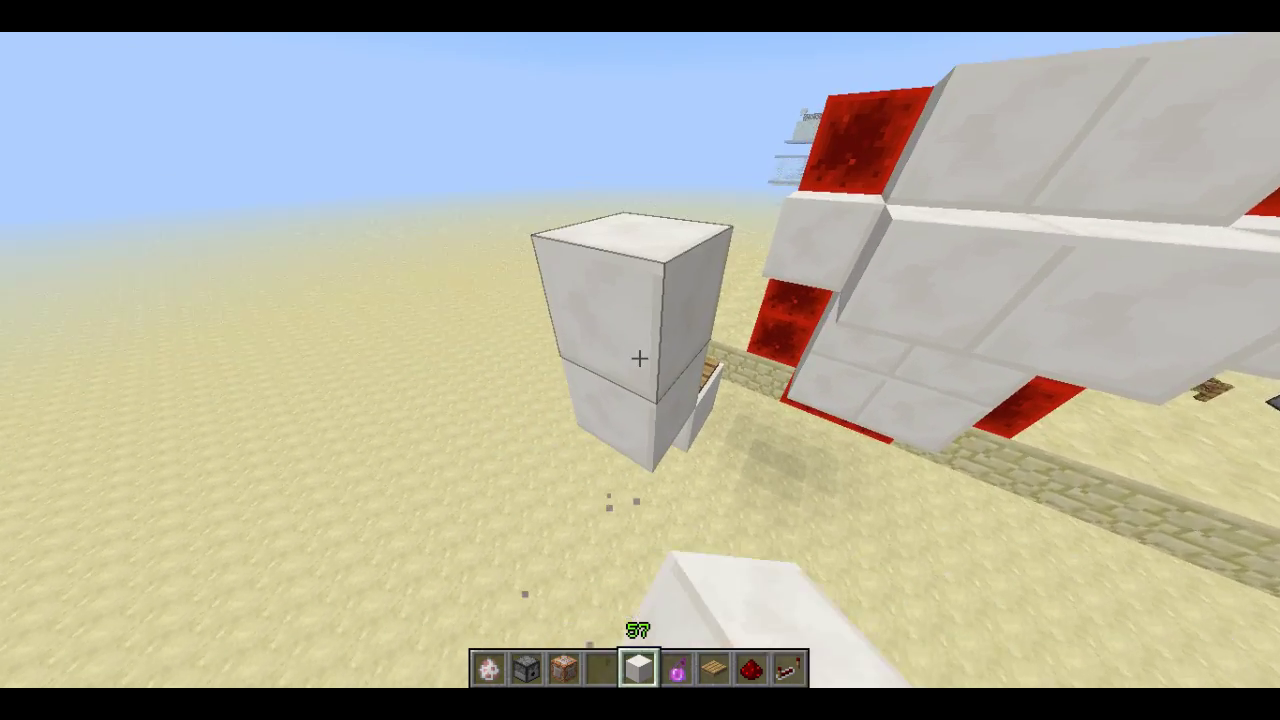
click(640, 358)
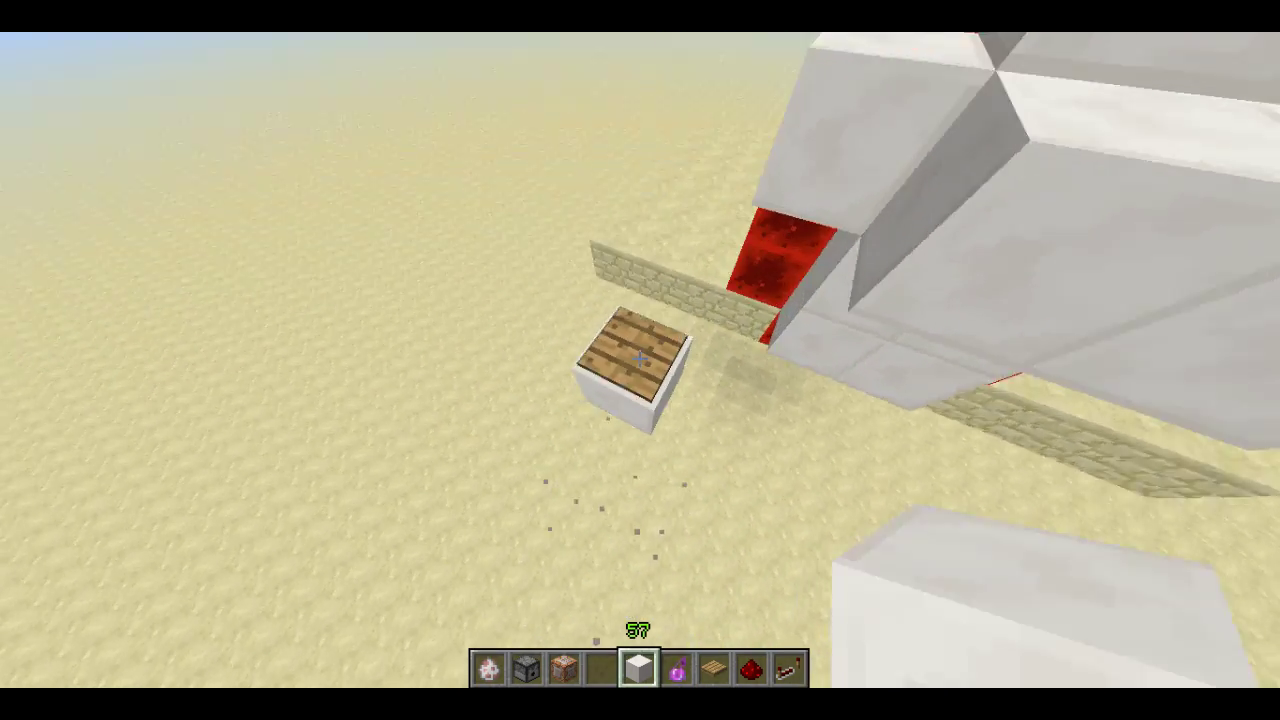
- Add Fence to the hotbar and place three quartz blocks around the pressure plate's block
key(e)
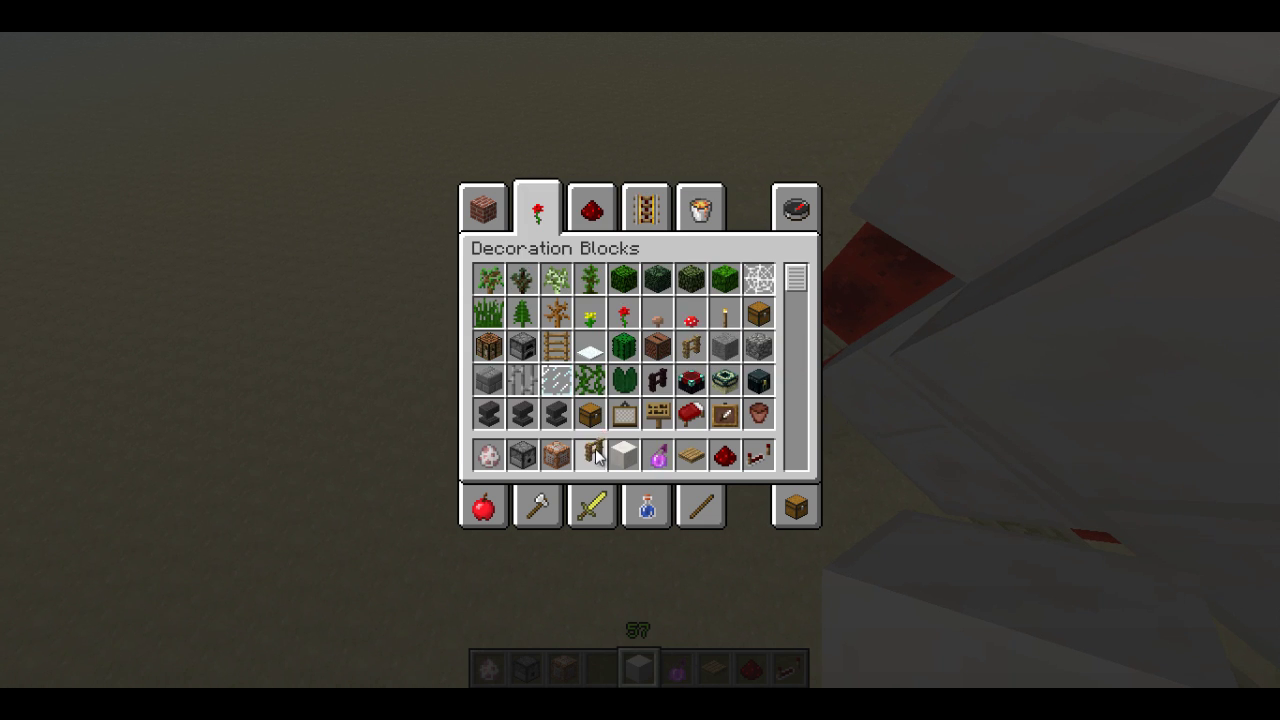
key(e)
right_click(640, 358)
right_click(640, 358)
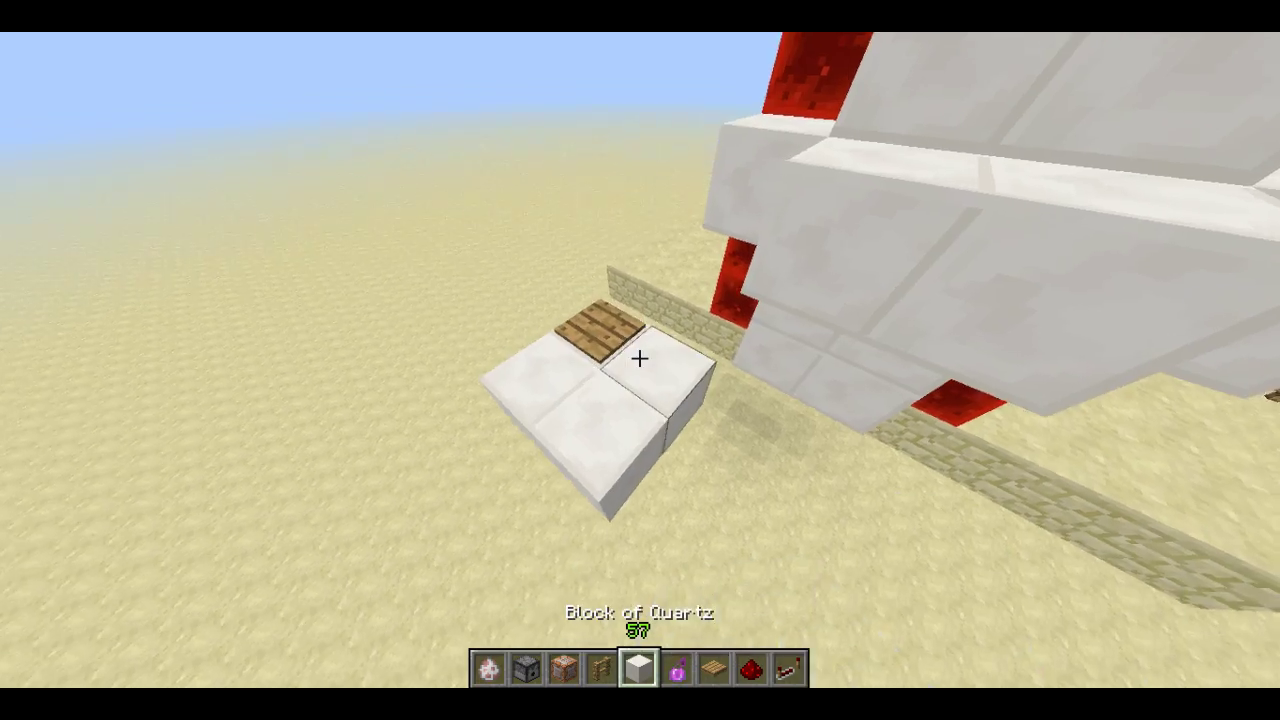
- Enclose the wooden pressure plate with a ring of fences
scroll(640, 358, up, 1)
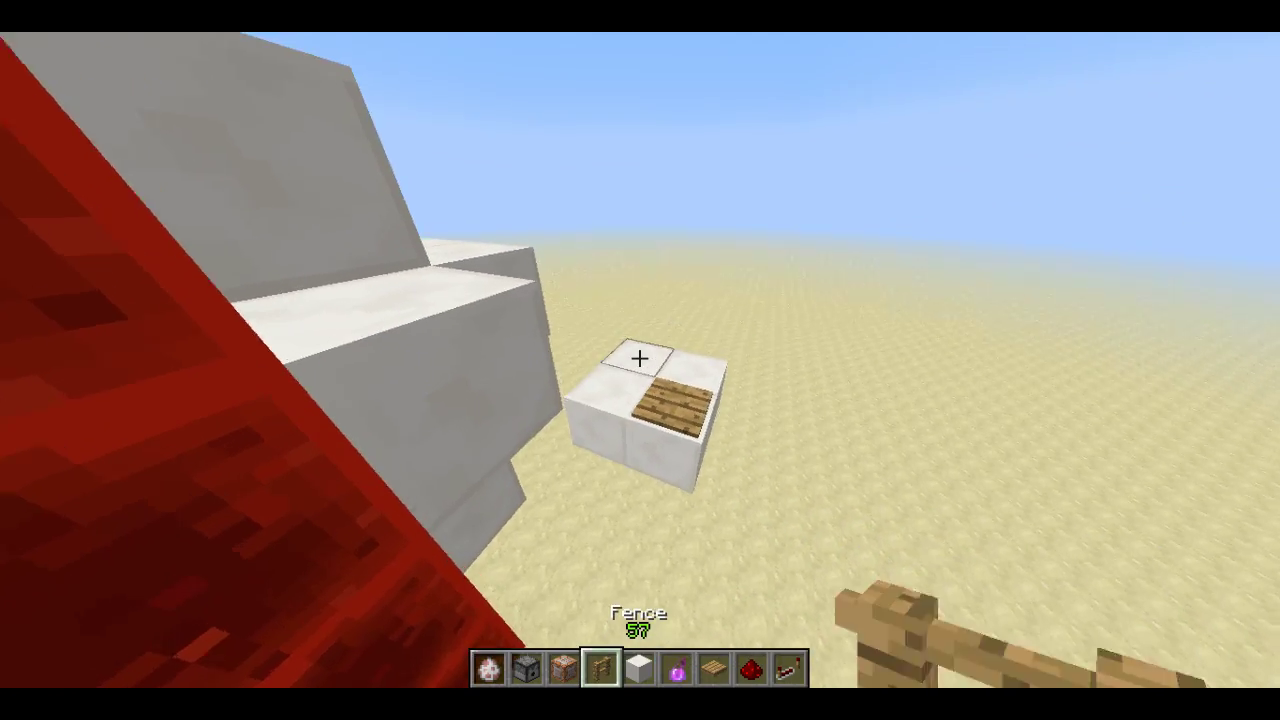
right_click(640, 358)
right_click(640, 358)
right_click(640, 358)
right_click(640, 358)
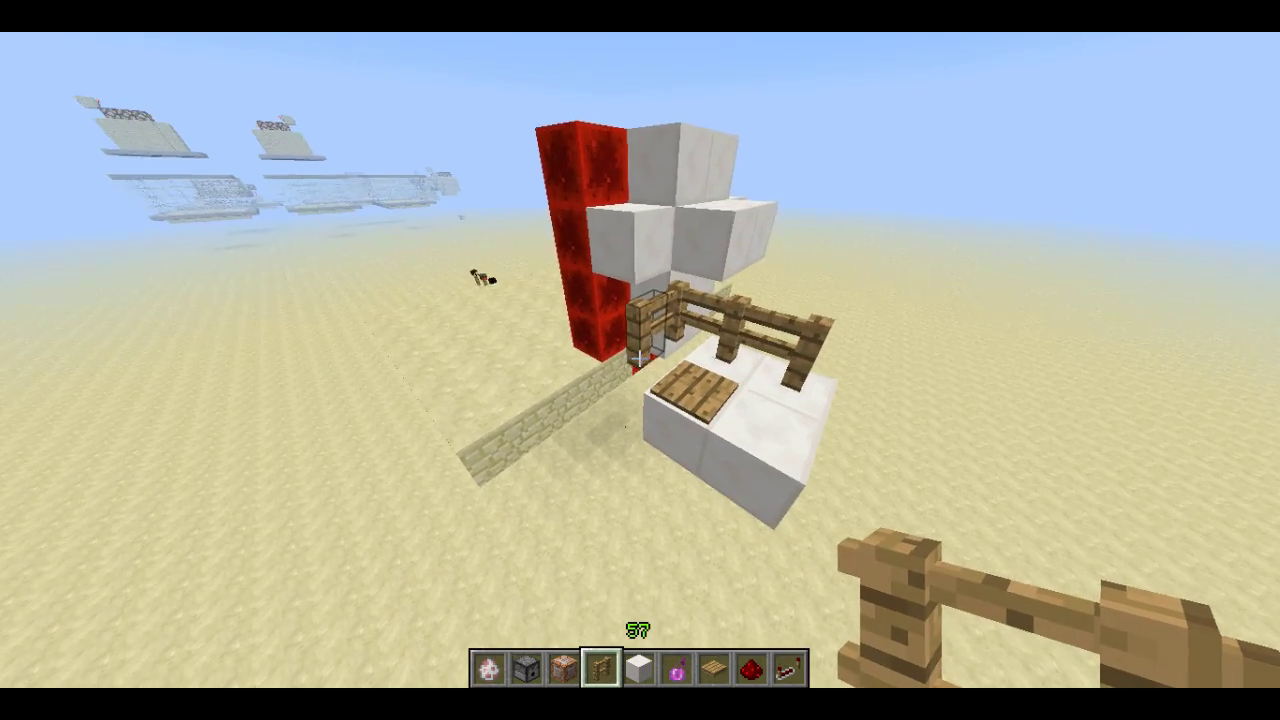
right_click(640, 358)
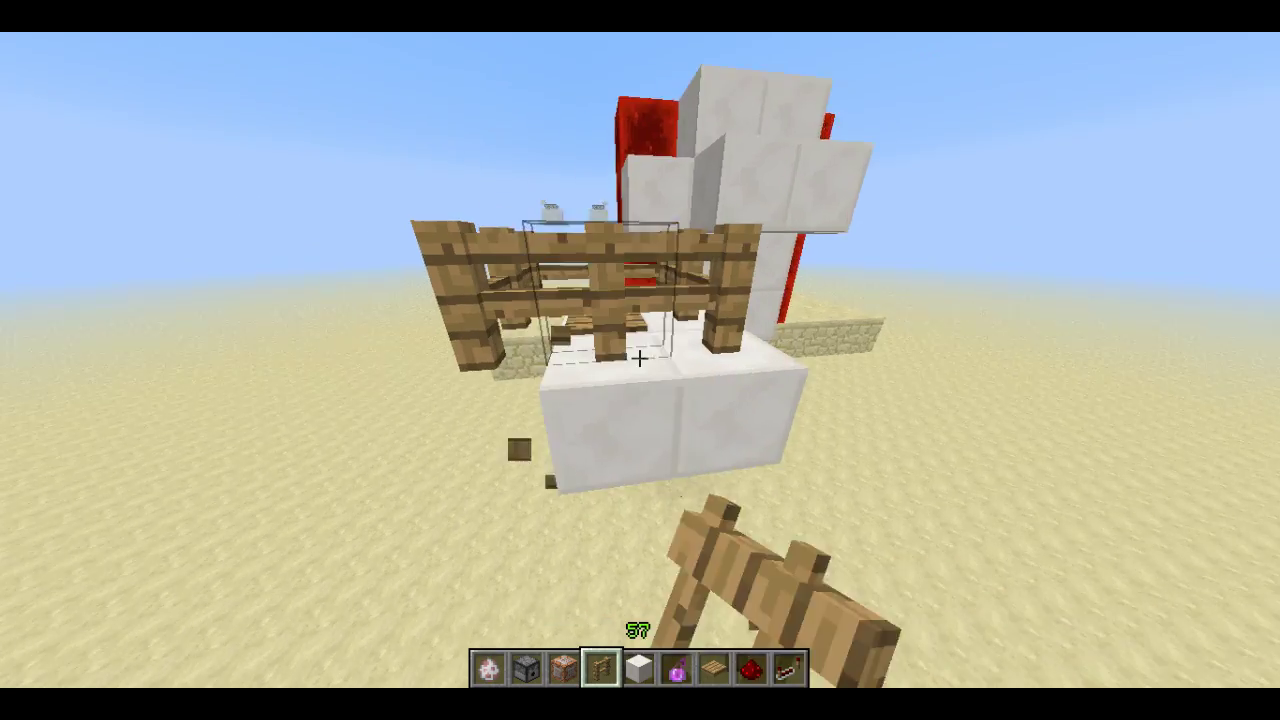
- Remove the extra quartz blocks supporting the fences and spawn a sheep inside the pen on the pressure plate
click(640, 358)
scroll(640, 358, down, 1)
scroll(640, 358, up, 4)
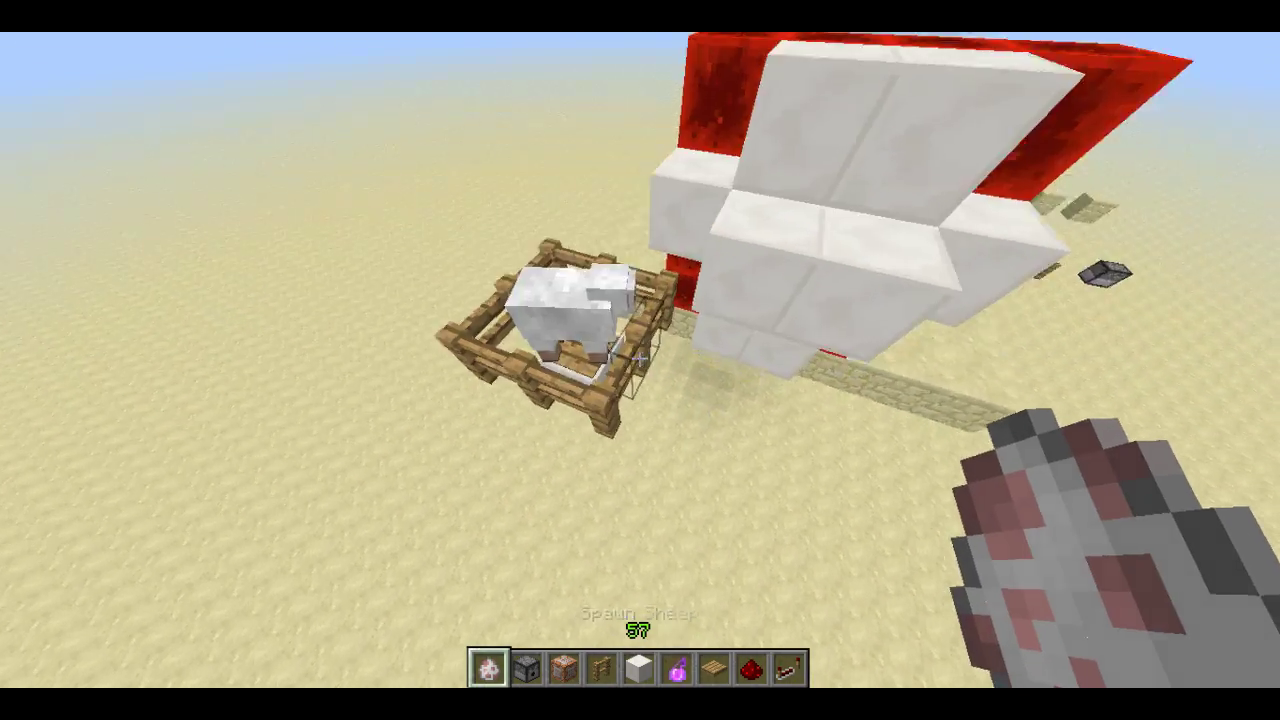
- Build a row of quartz blocks one level below the pressure plate behind the portal, with a raised block at its end
scroll(640, 358, down, 2)
scroll(640, 358, down, 2)
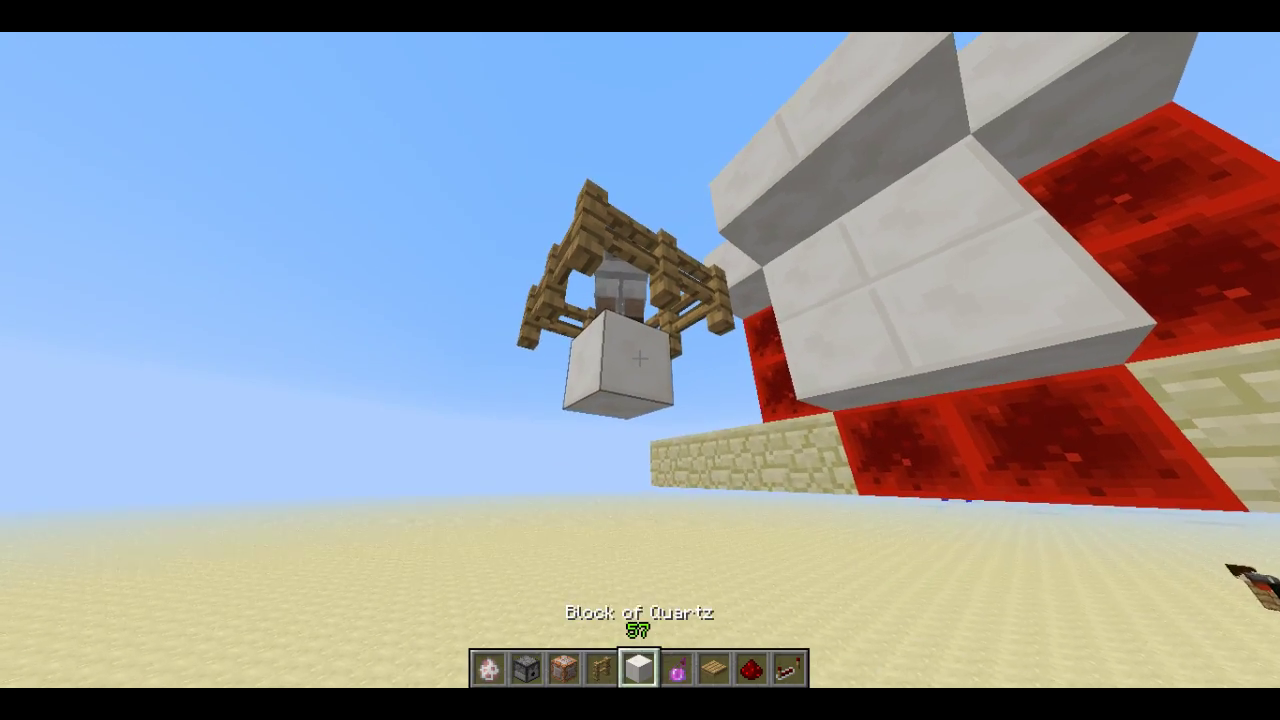
right_click(640, 358)
click(640, 358)
right_click(640, 358)
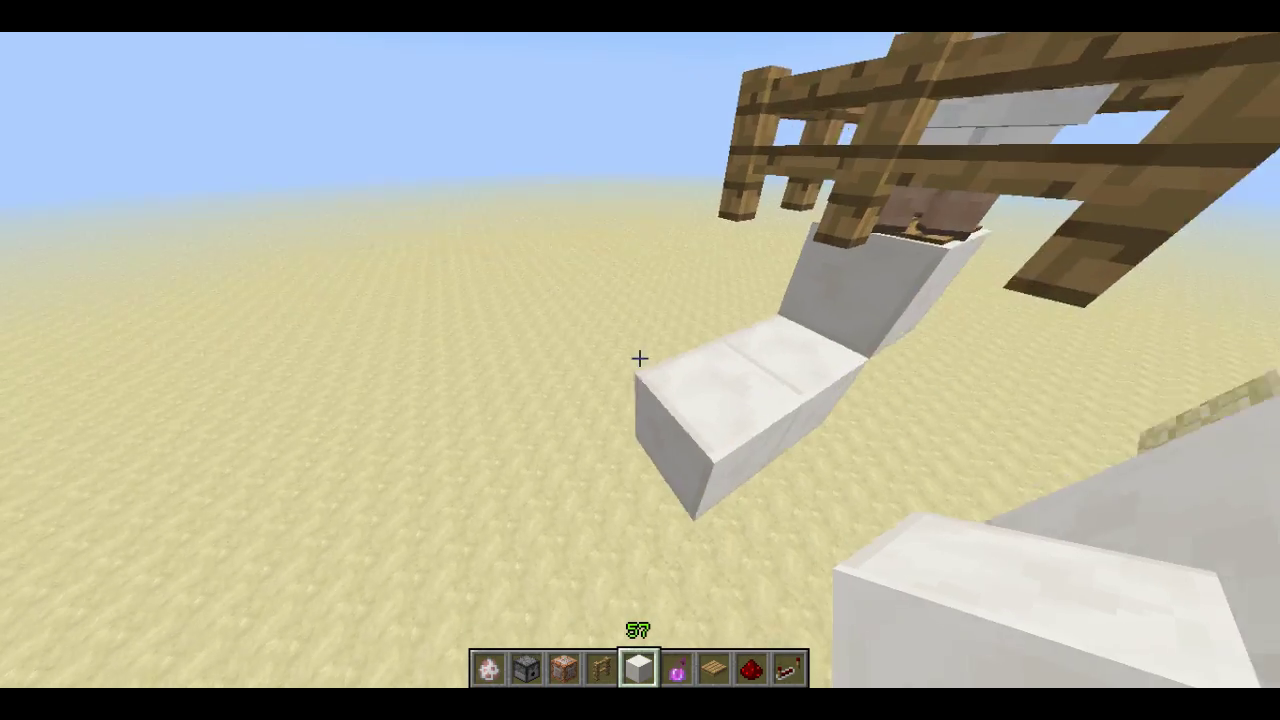
scroll(640, 358, up, 2)
scroll(640, 358, down, 2)
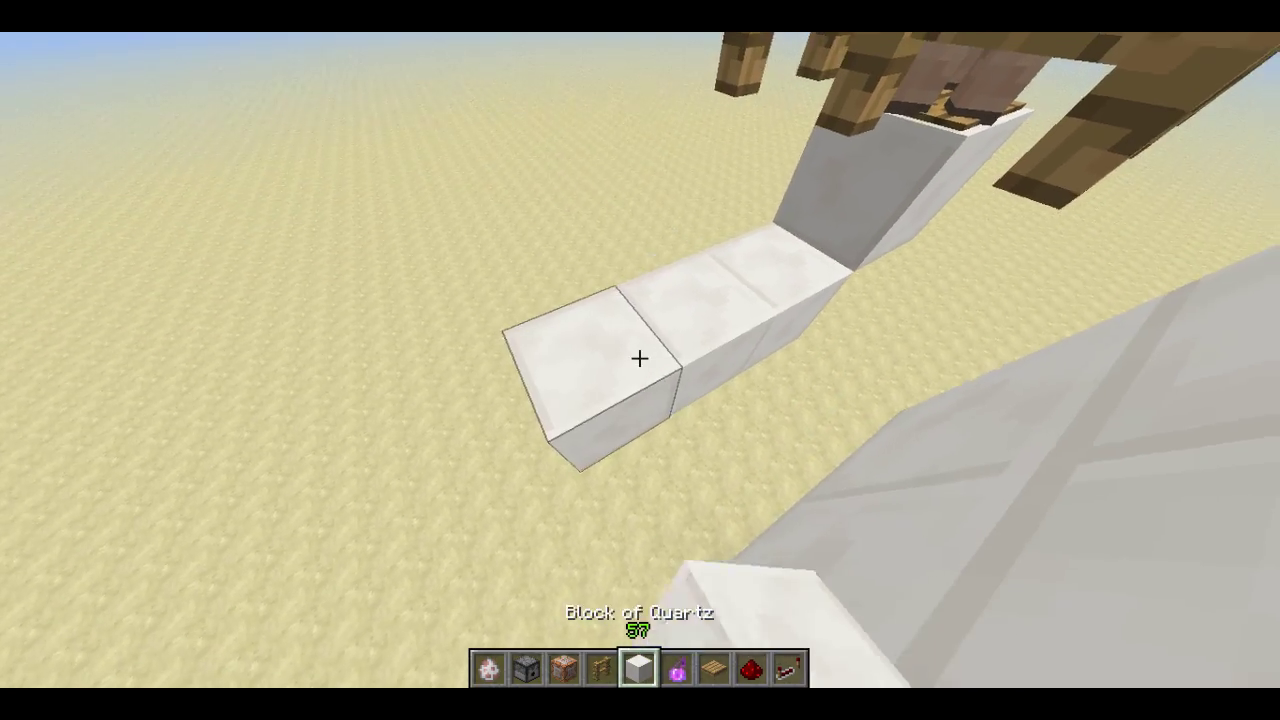
right_click(640, 358)
- Place a dispenser between the raised quartz block and the portal's back wall, and remove the block beneath the raised one
scroll(640, 358, up, 3)
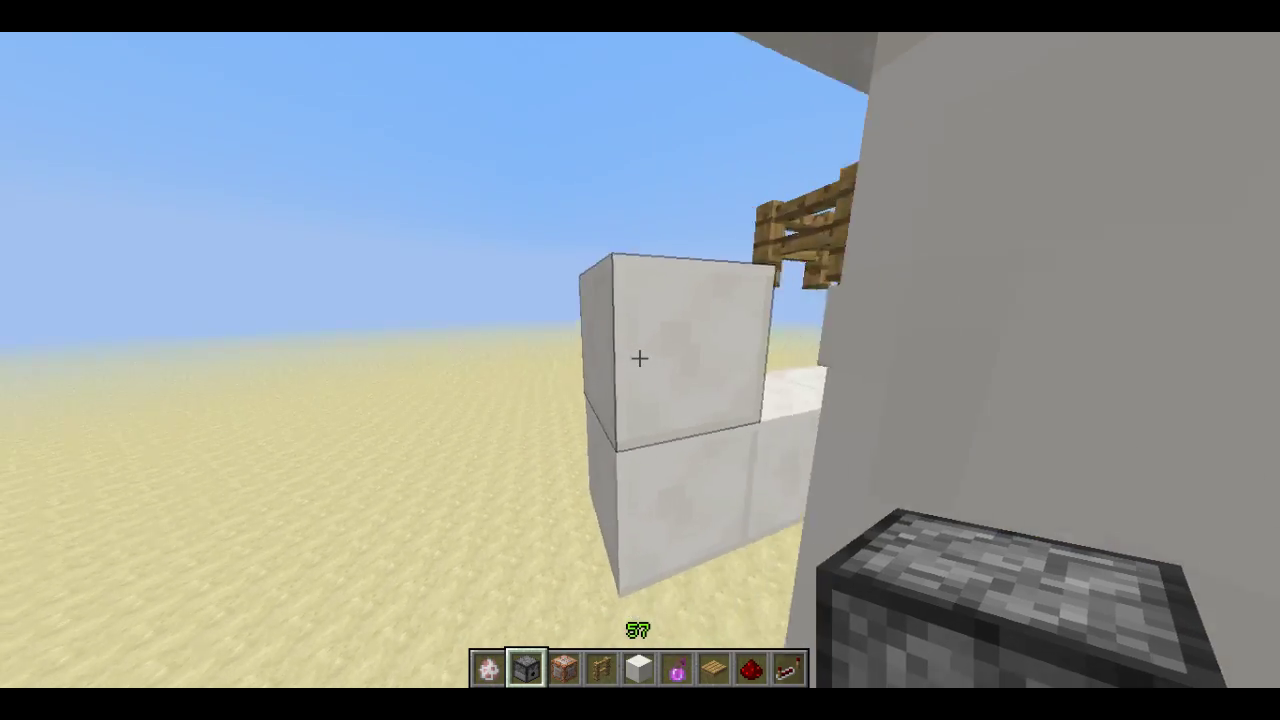
right_click(640, 358)
click(640, 358)
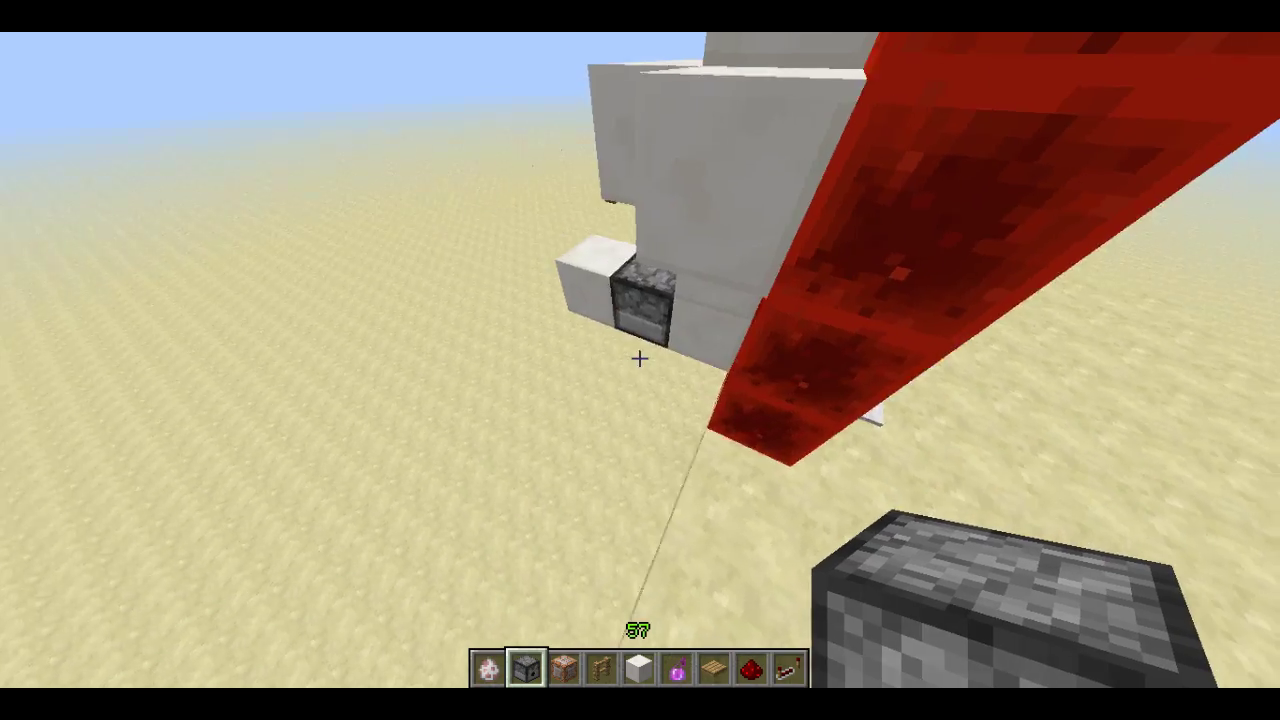
- Lay redstone dust along the quartz row from beneath the pressure plate toward the dispenser's block
scroll(640, 358, down, 6)
right_click(640, 358)
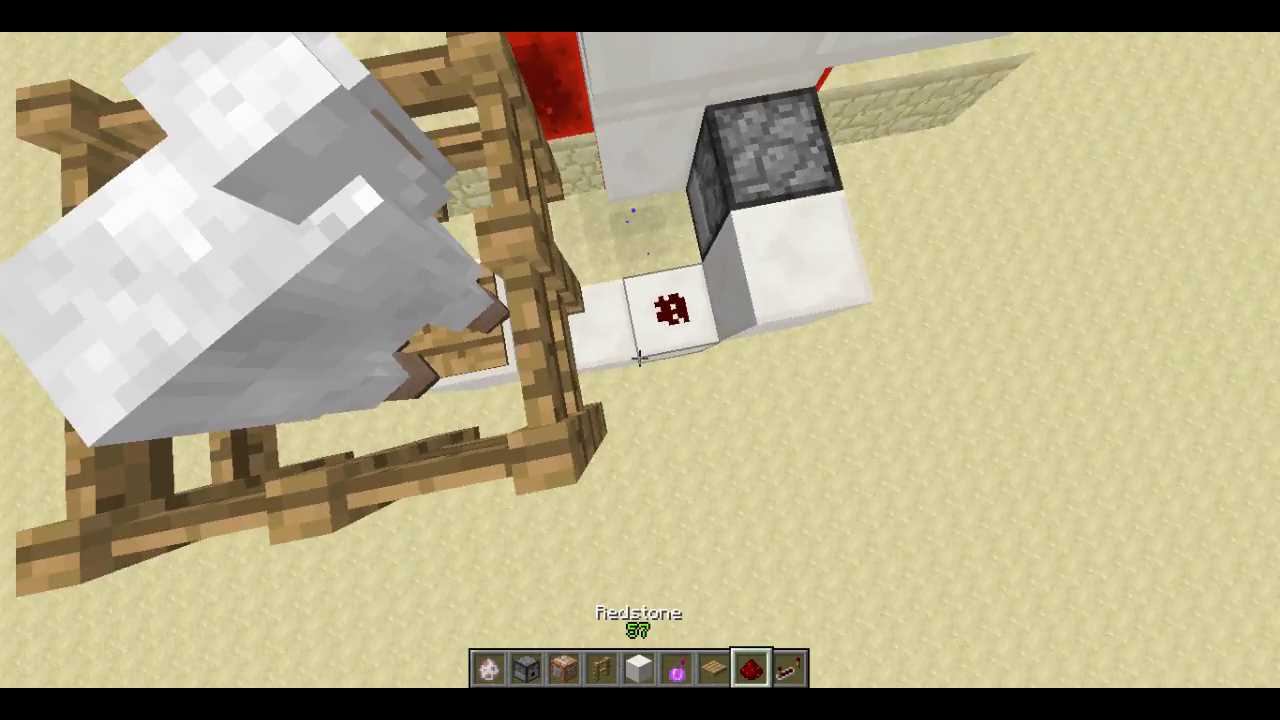
right_click(640, 358)
right_click(640, 358)
key(Escape)
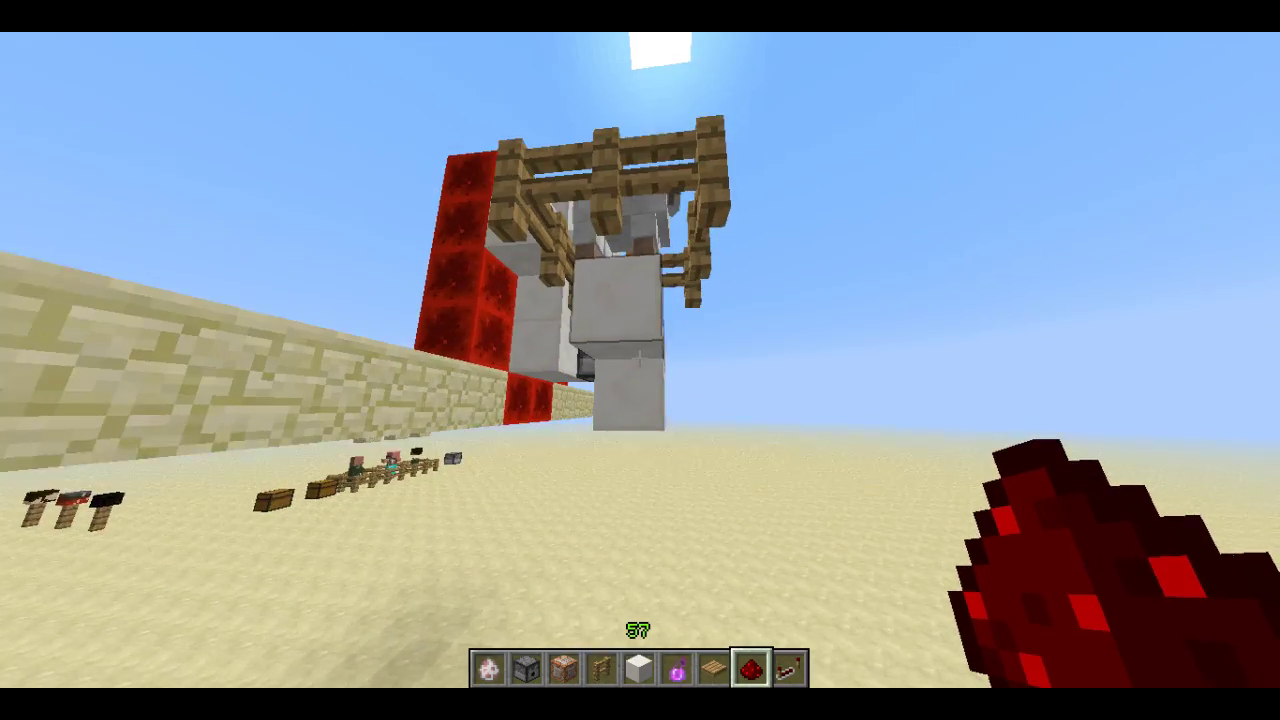
- Add a quartz block next to the pressure plate's base, one level lower on its outer side, and place redstone on it
scroll(640, 358, up, 3)
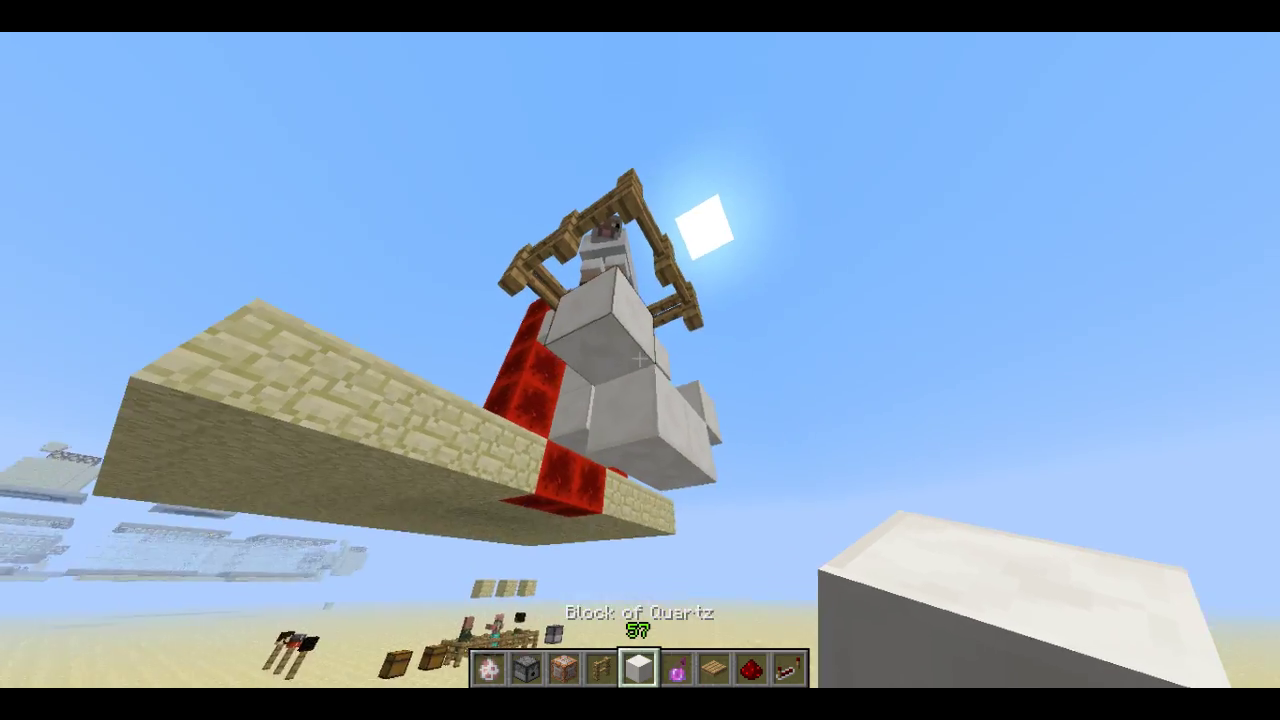
right_click(640, 358)
click(640, 358)
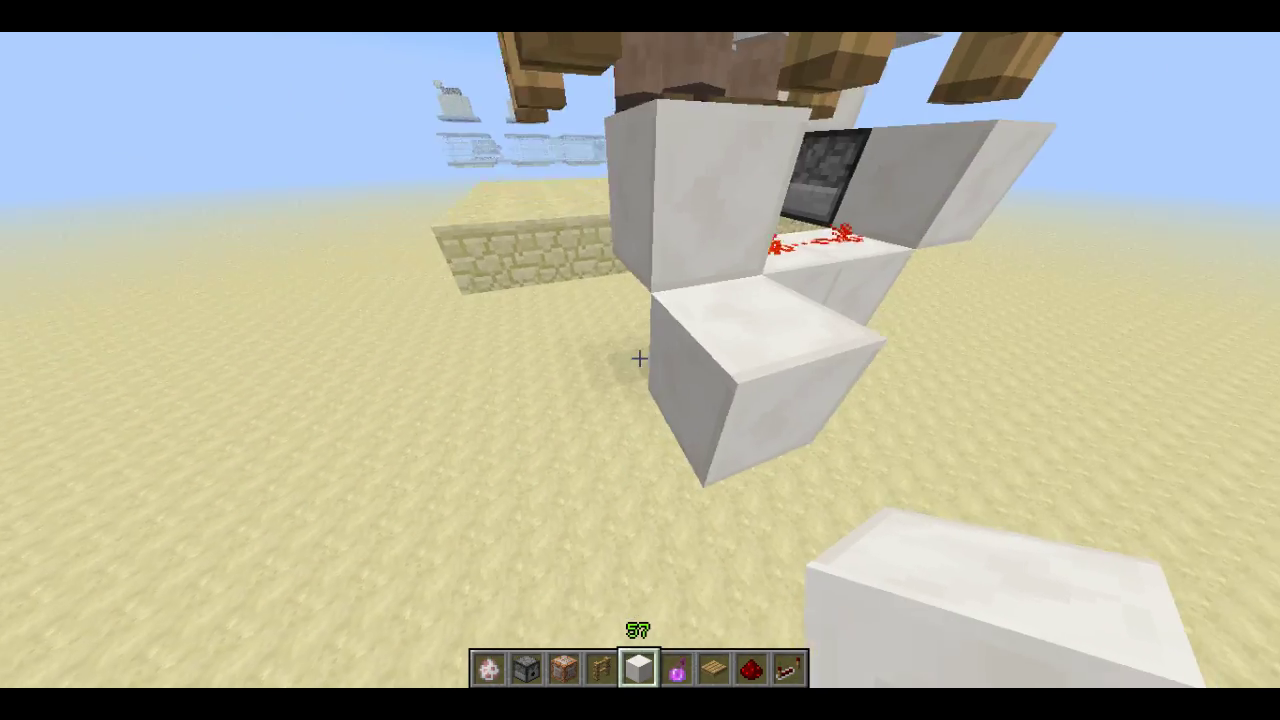
scroll(640, 358, down, 3)
right_click(640, 358)
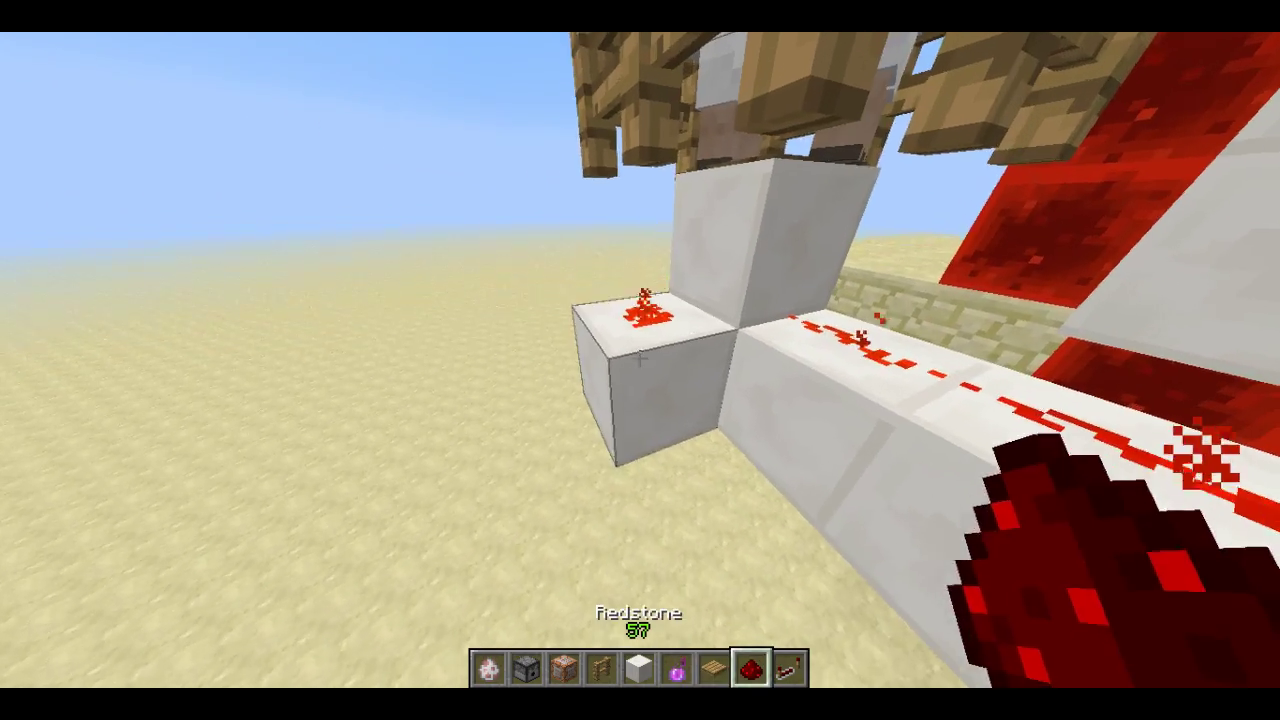
- Build two parallel rows of quartz blocks behind the redstone line, extending the outer row past both ends of the inner one
scroll(640, 358, up, 3)
key(s)
right_click(640, 358)
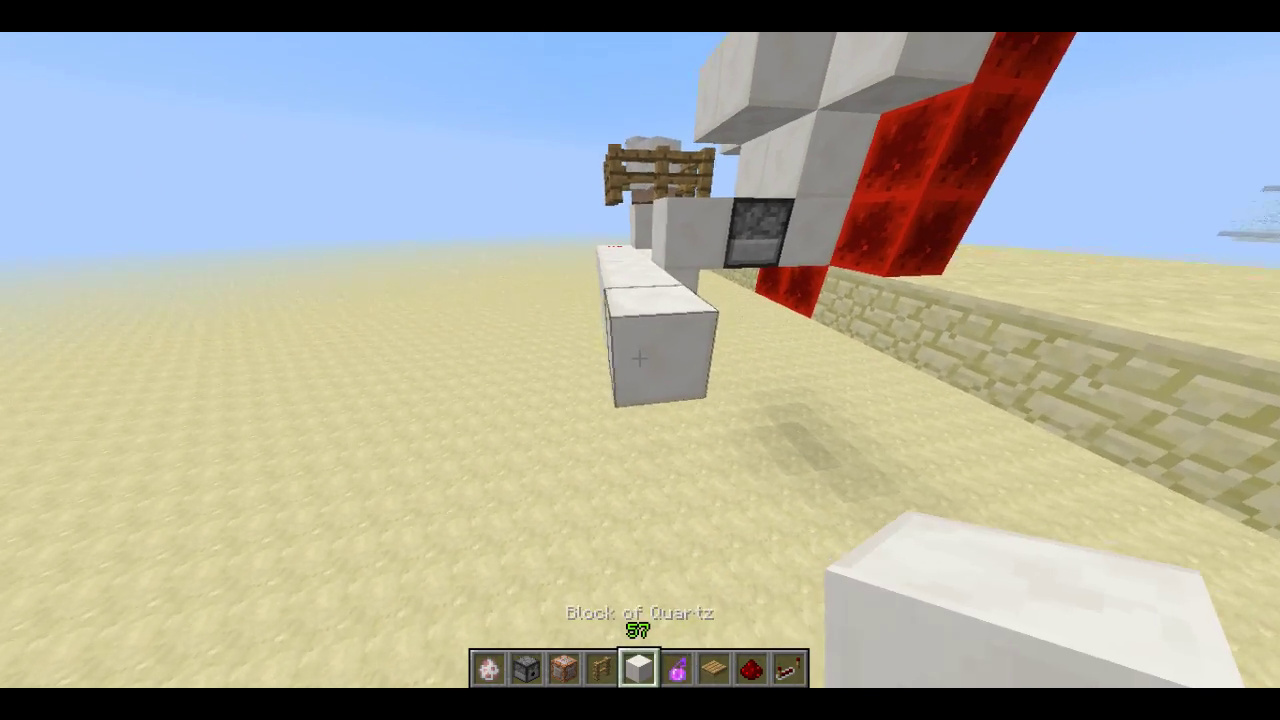
right_click(640, 358)
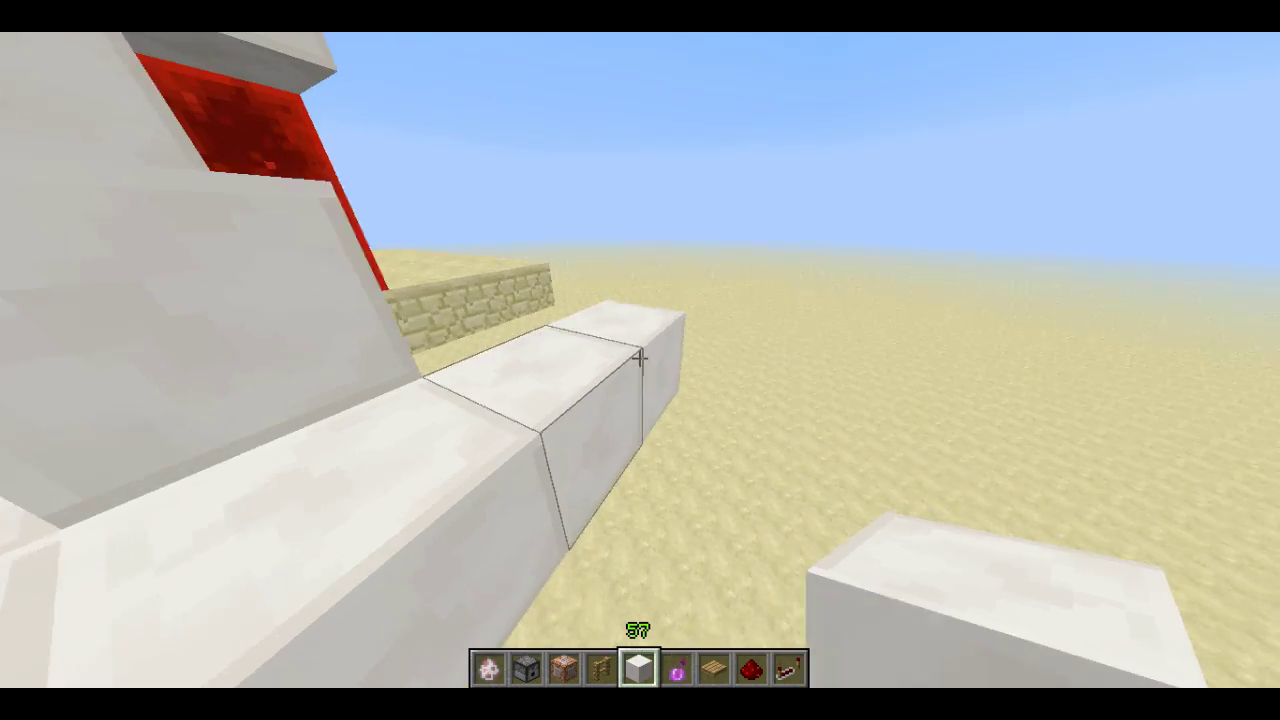
right_click(640, 358)
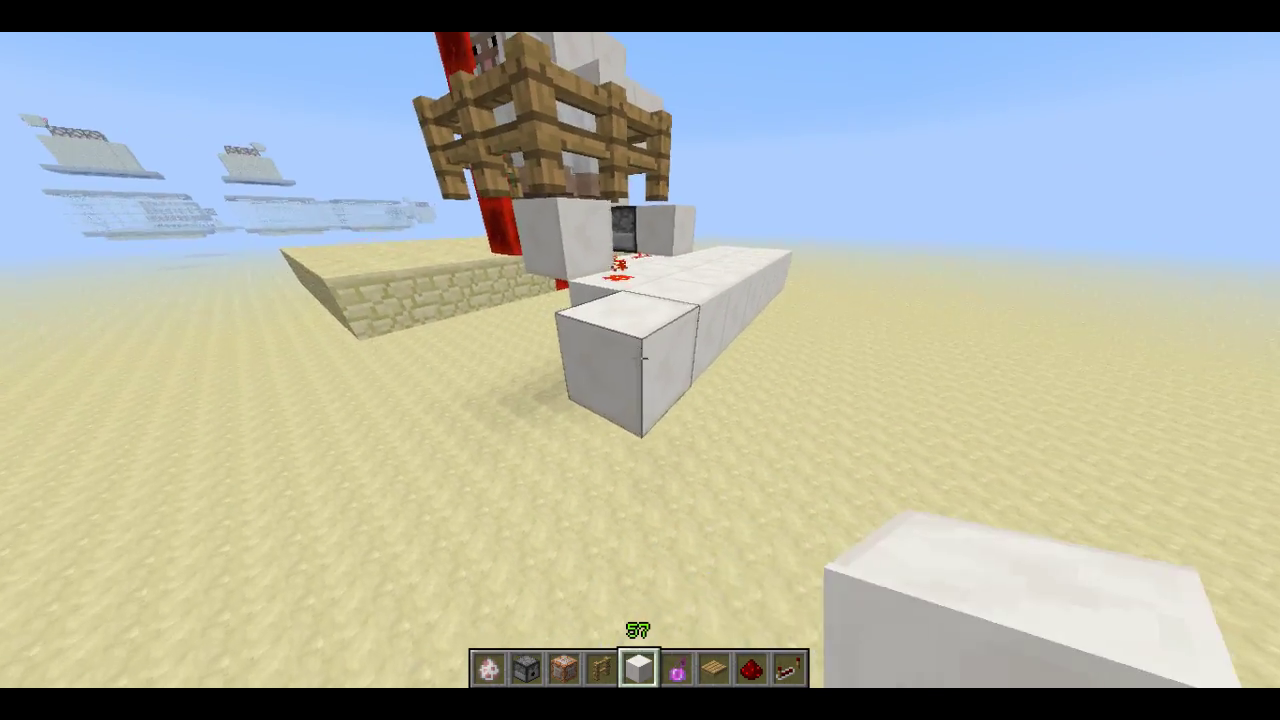
- Place four redstone repeaters at maximum delay along the inner quartz row, leading away from the dust beside the pressure plate's base
scroll(640, 358, down, 4)
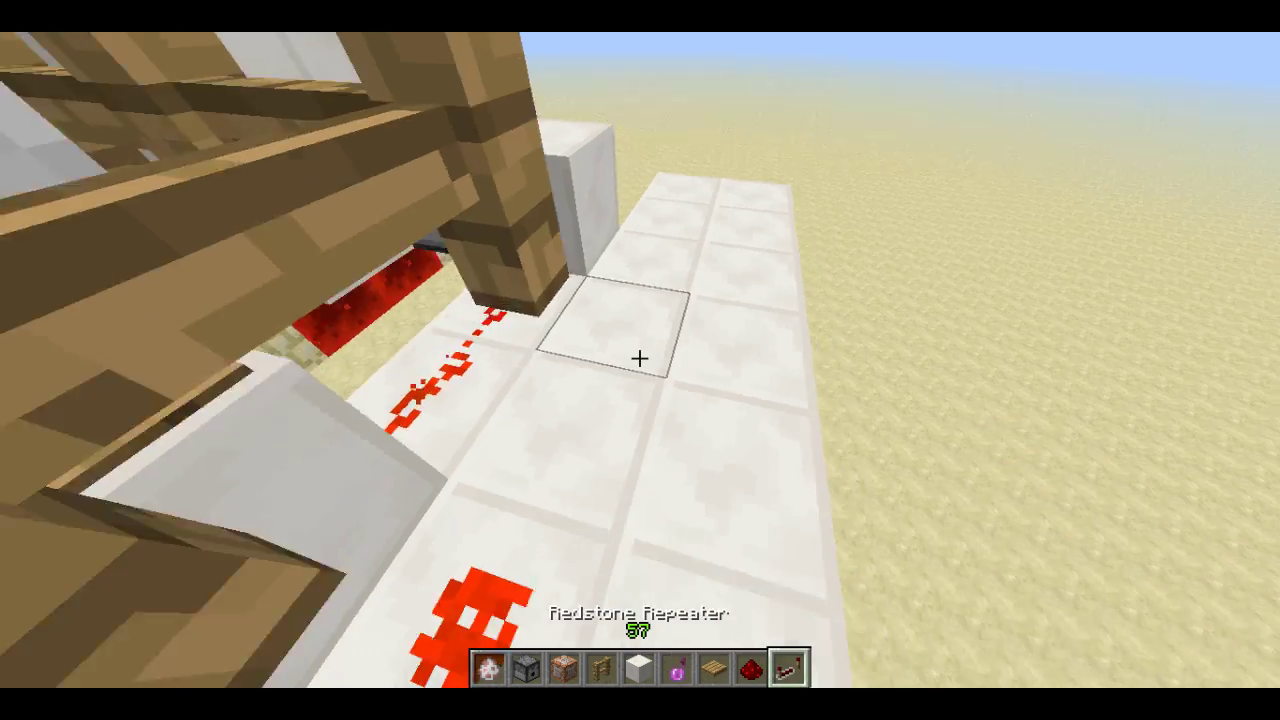
right_click(640, 358)
right_click(640, 358)
right_click(640, 358)
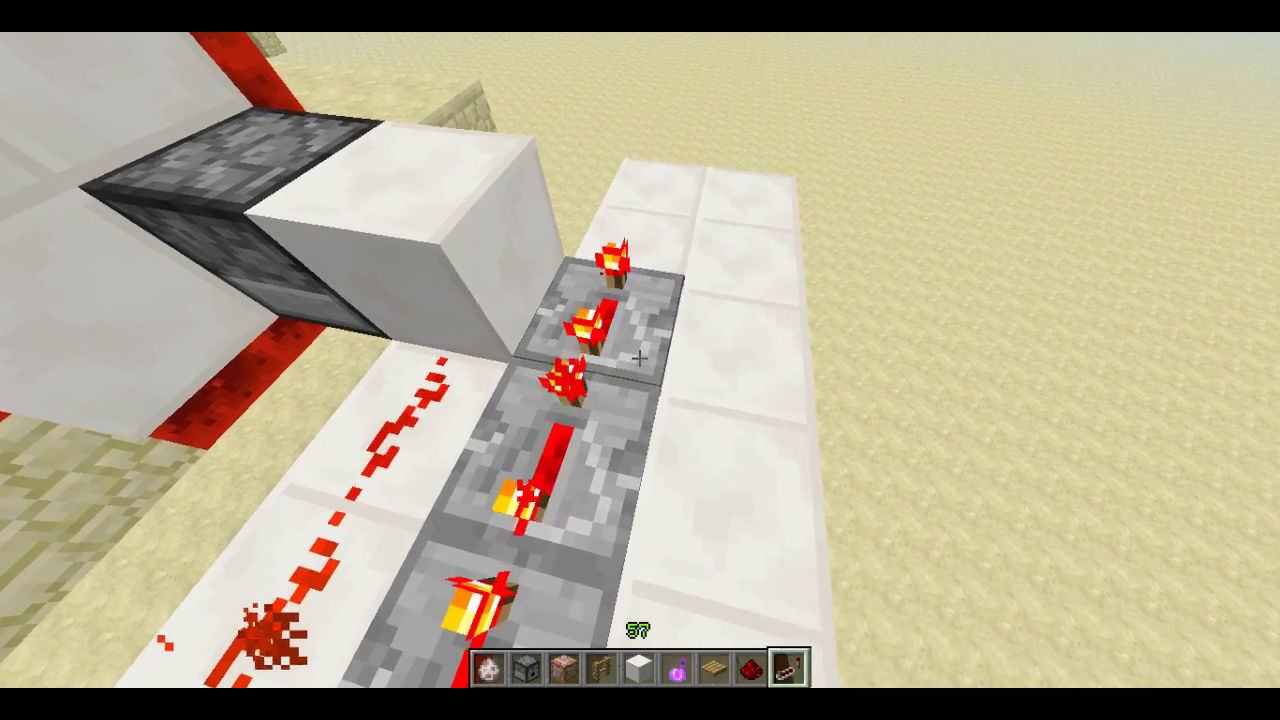
right_click(640, 358)
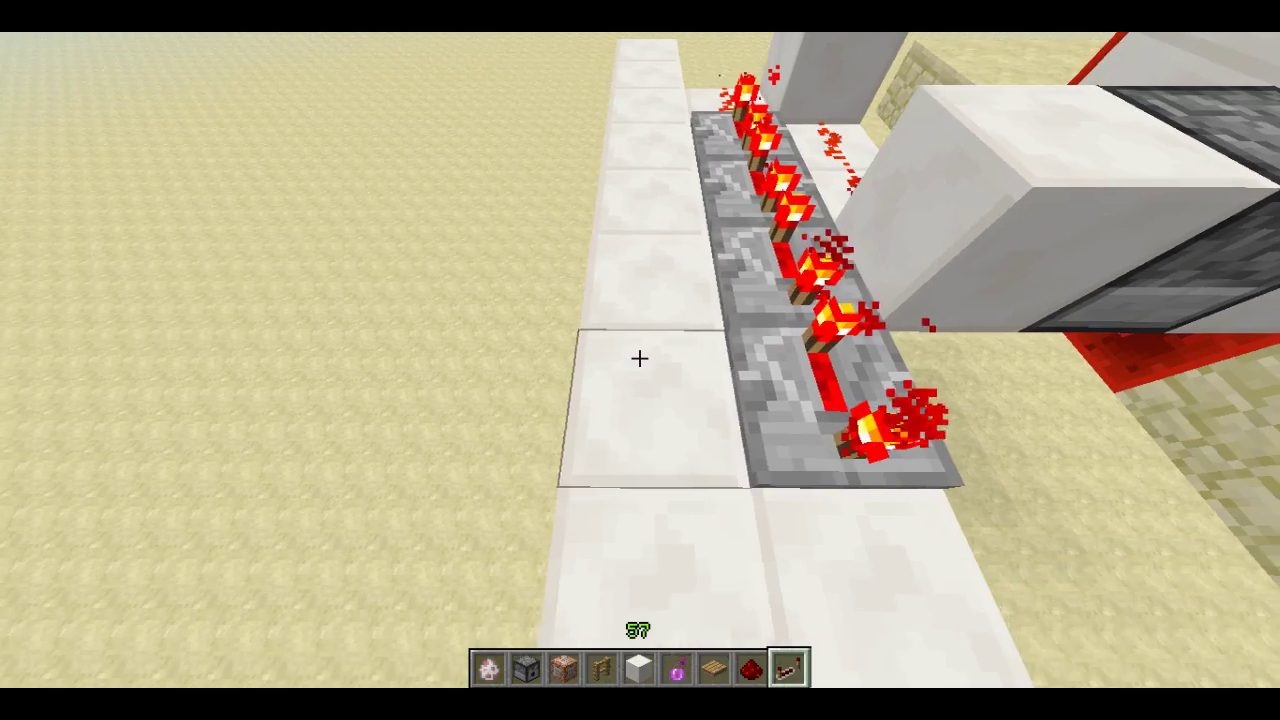
- Fill the second quartz row with six redstone repeaters at maximum delay, facing back in the opposite direction
right_click(640, 358)
right_click(640, 358)
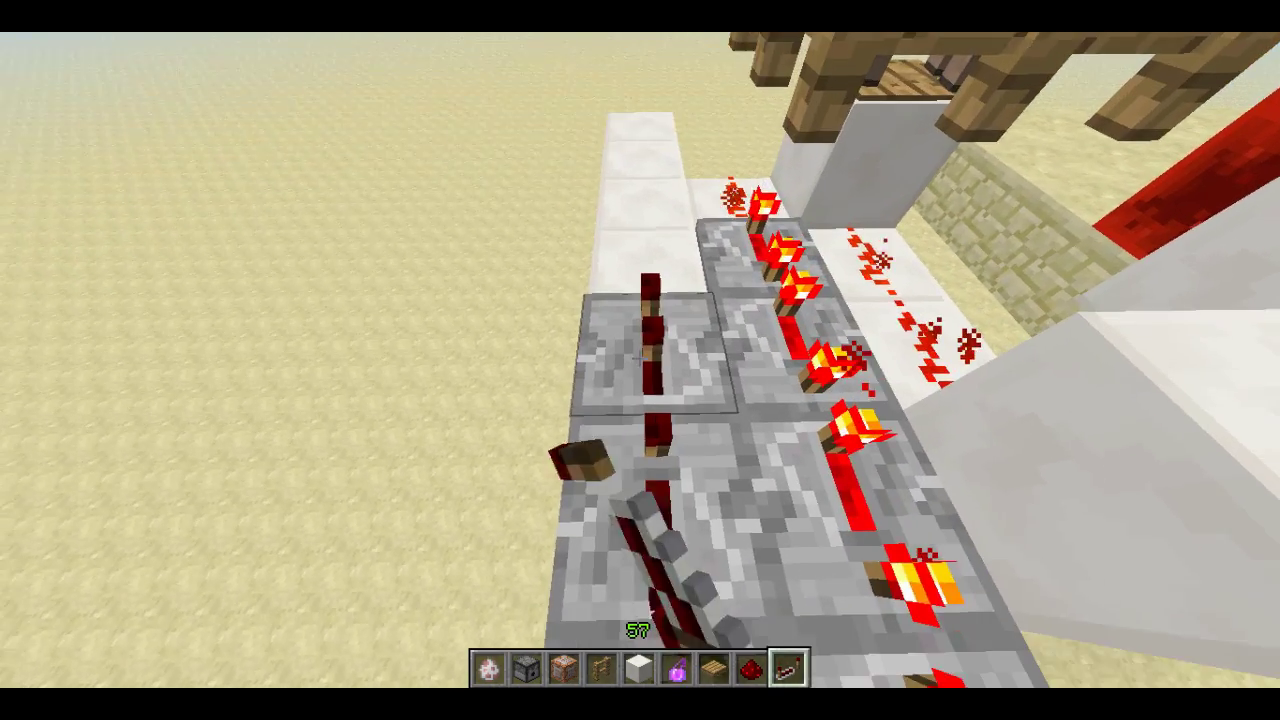
right_click(640, 358)
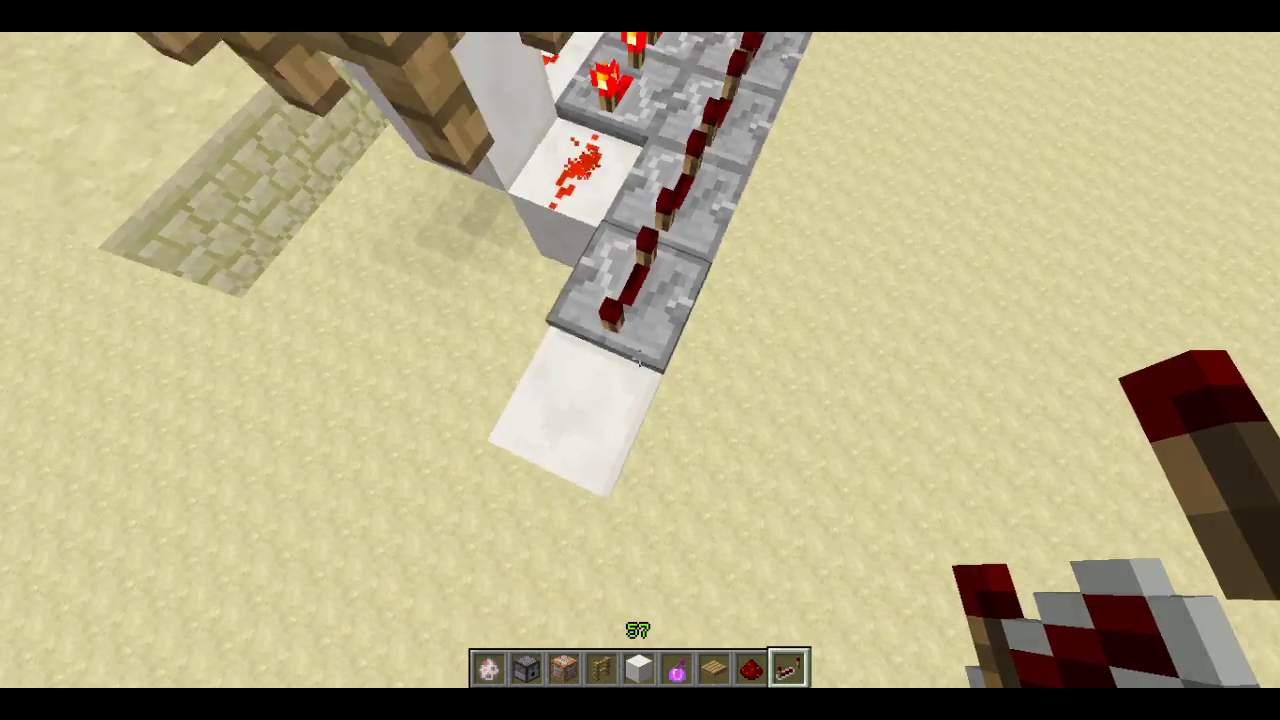
- Add a third row of quartz blocks along the outer side of the second repeater row
scroll(640, 358, up, 4)
right_click(640, 358)
right_click(640, 358)
right_click(640, 358)
right_click(640, 358)
right_click(640, 358)
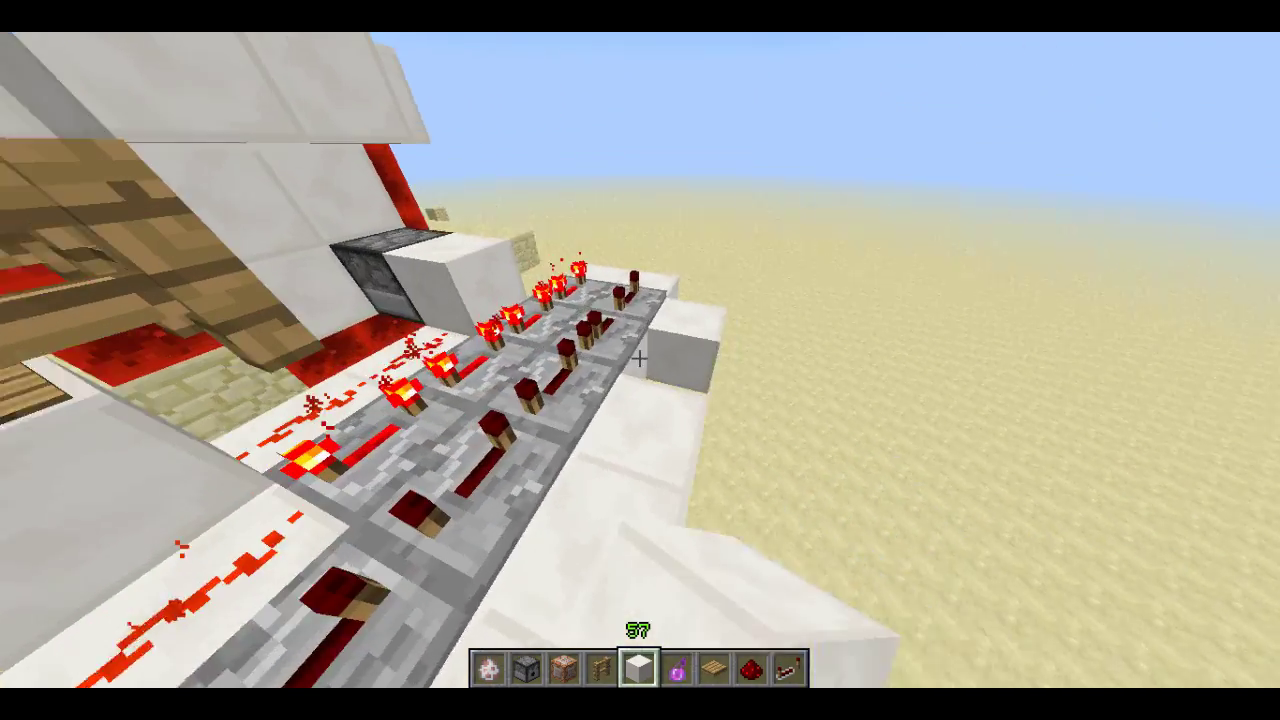
right_click(640, 358)
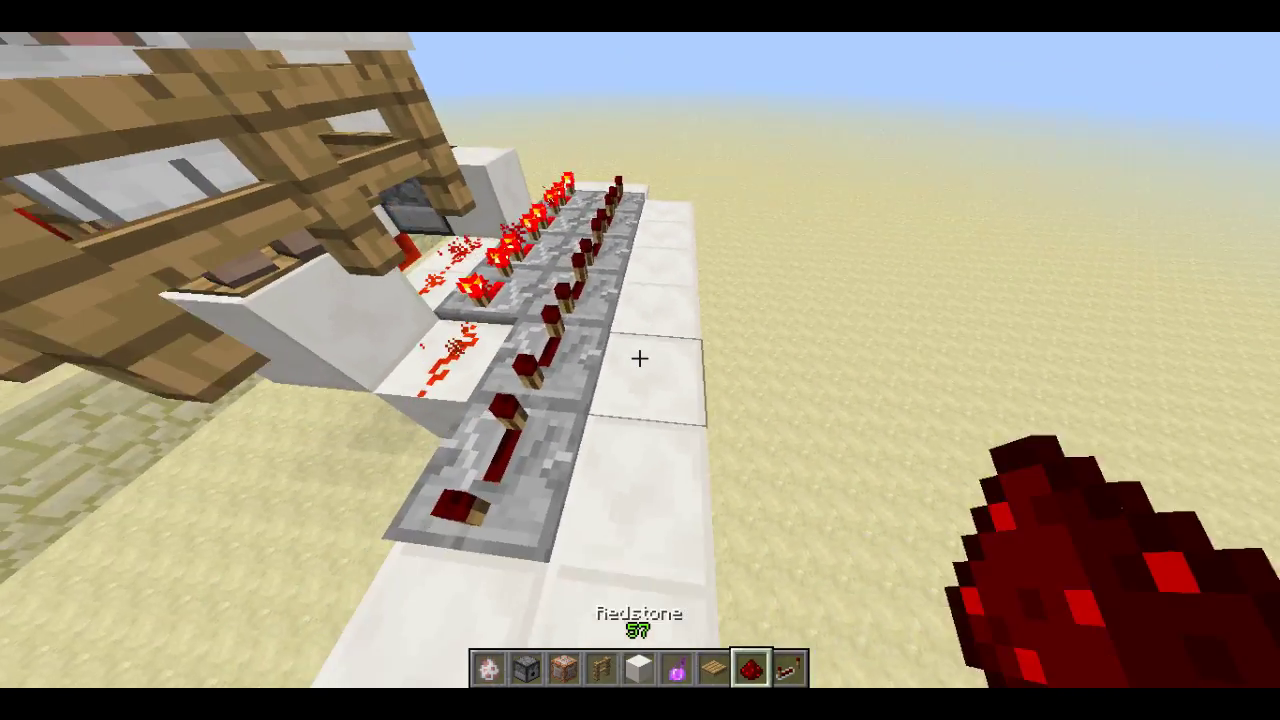
- Place five redstone repeaters along the third quartz row, facing opposite to the second row, and set each to maximum delay
scroll(640, 358, down, 1)
right_click(640, 358)
right_click(640, 358)
right_click(640, 358)
right_click(640, 358)
right_click(640, 358)
right_click(640, 358)
right_click(640, 358)
right_click(640, 358)
right_click(640, 358)
right_click(640, 358)
right_click(640, 358)
right_click(640, 358)
right_click(640, 358)
right_click(640, 358)
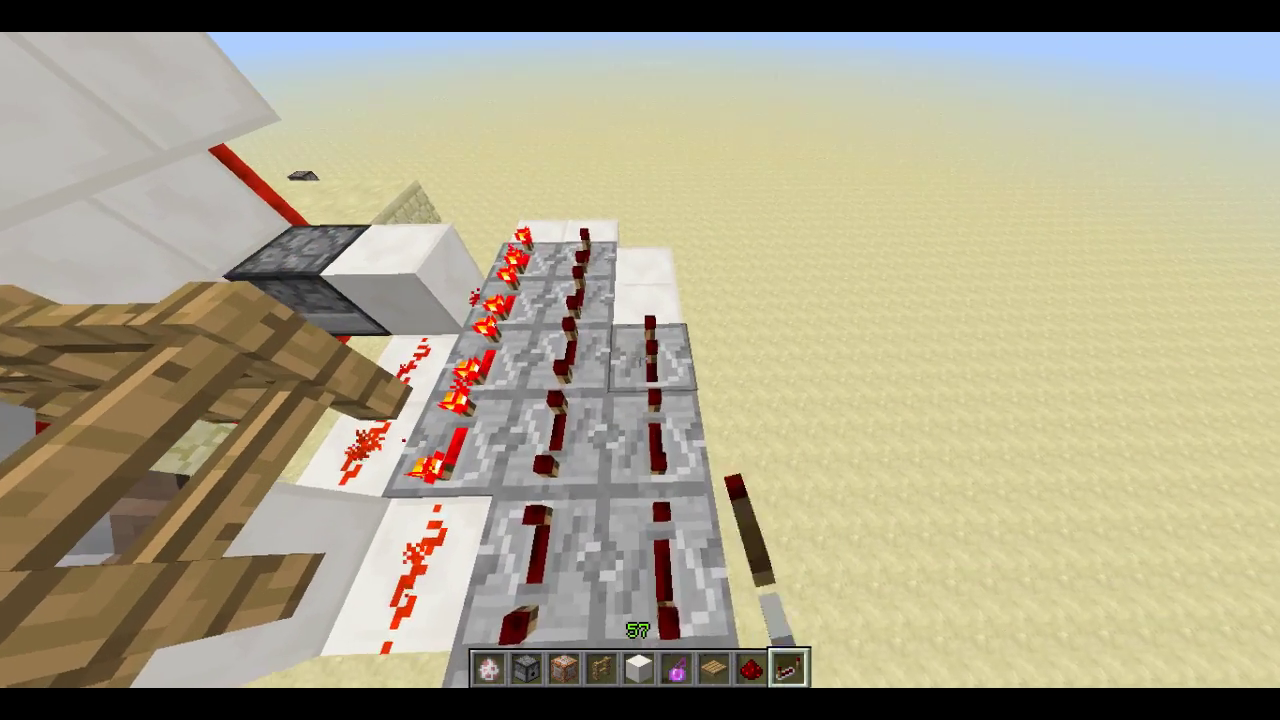
right_click(640, 358)
right_click(640, 358)
right_click(640, 358)
right_click(640, 358)
right_click(640, 358)
- Connect the ends of the repeater rows with redstone dust so the signal snakes from one row into the next
scroll(640, 358, up, 1)
right_click(640, 358)
right_click(640, 358)
right_click(640, 358)
right_click(640, 358)
- Place a raised quartz block at the output end of the third repeater row and remove the block beneath it
scroll(640, 358, up, 3)
right_click(640, 358)
click(640, 358)
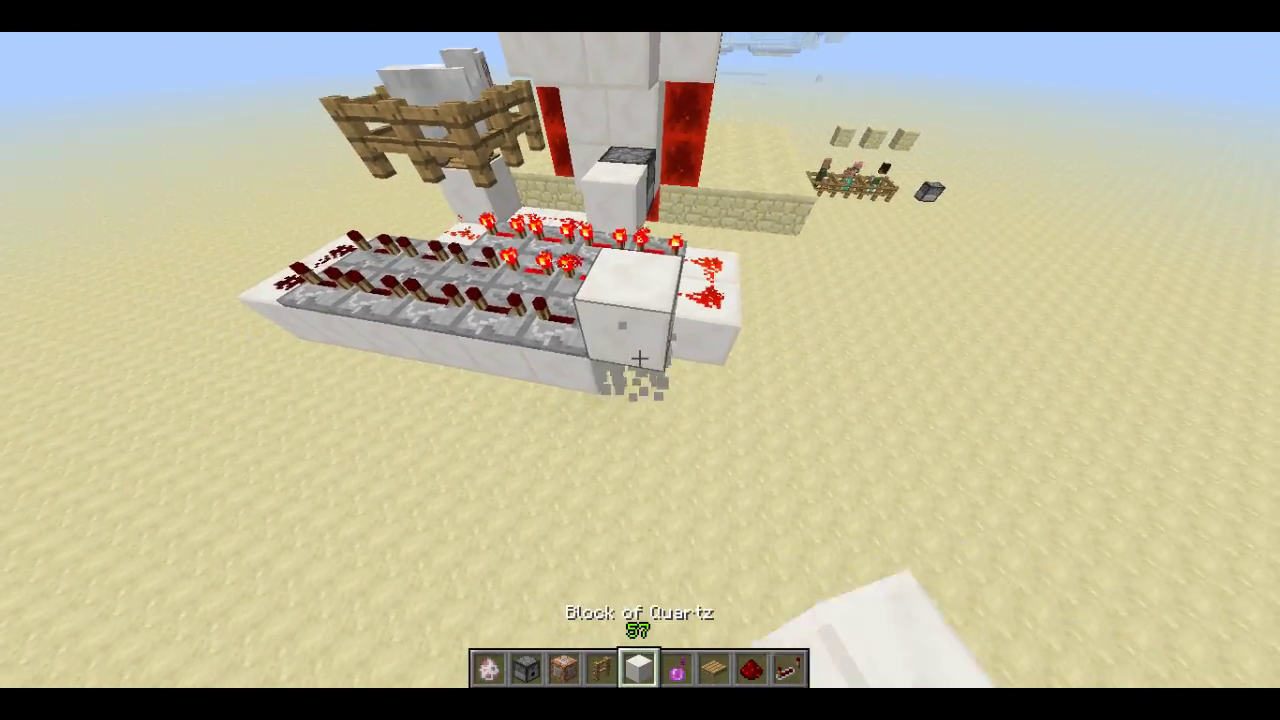
- Take the command block in hand, fly around into the portal, and display the debug coordinates while standing inside it
scroll(640, 358, down, 1)
key(w)
scroll(640, 358, up, 3)
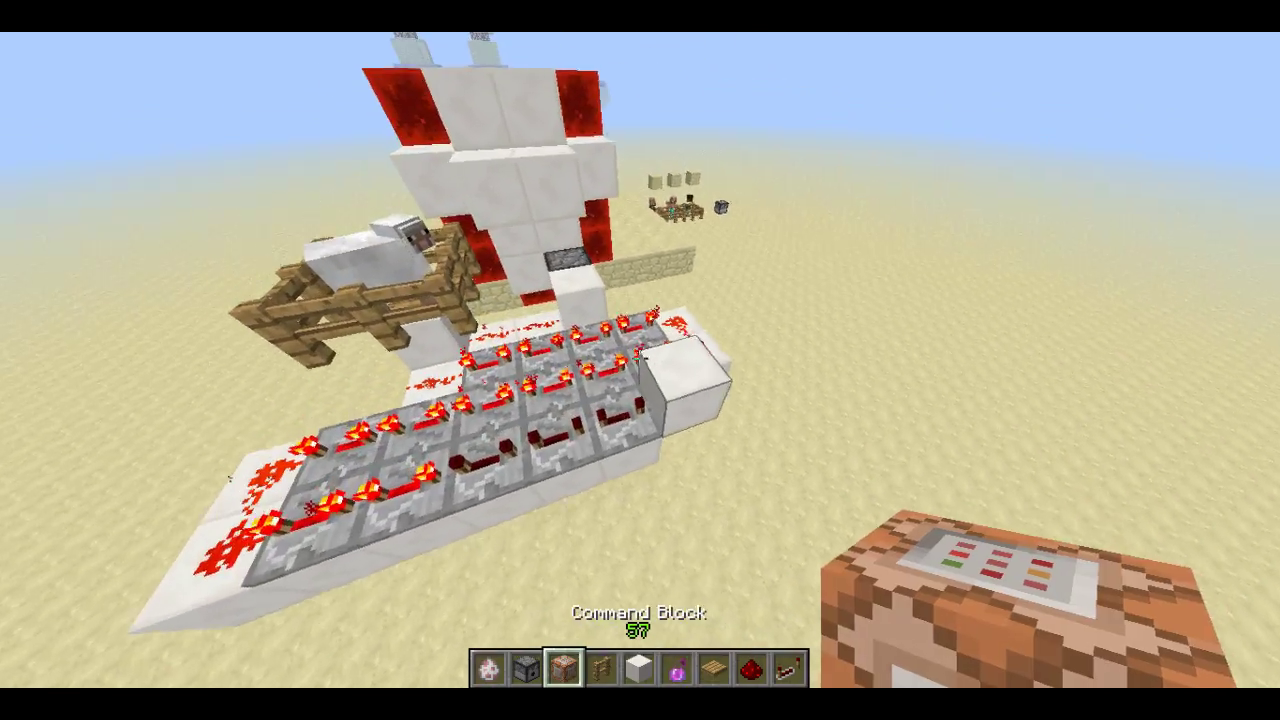
key(s)
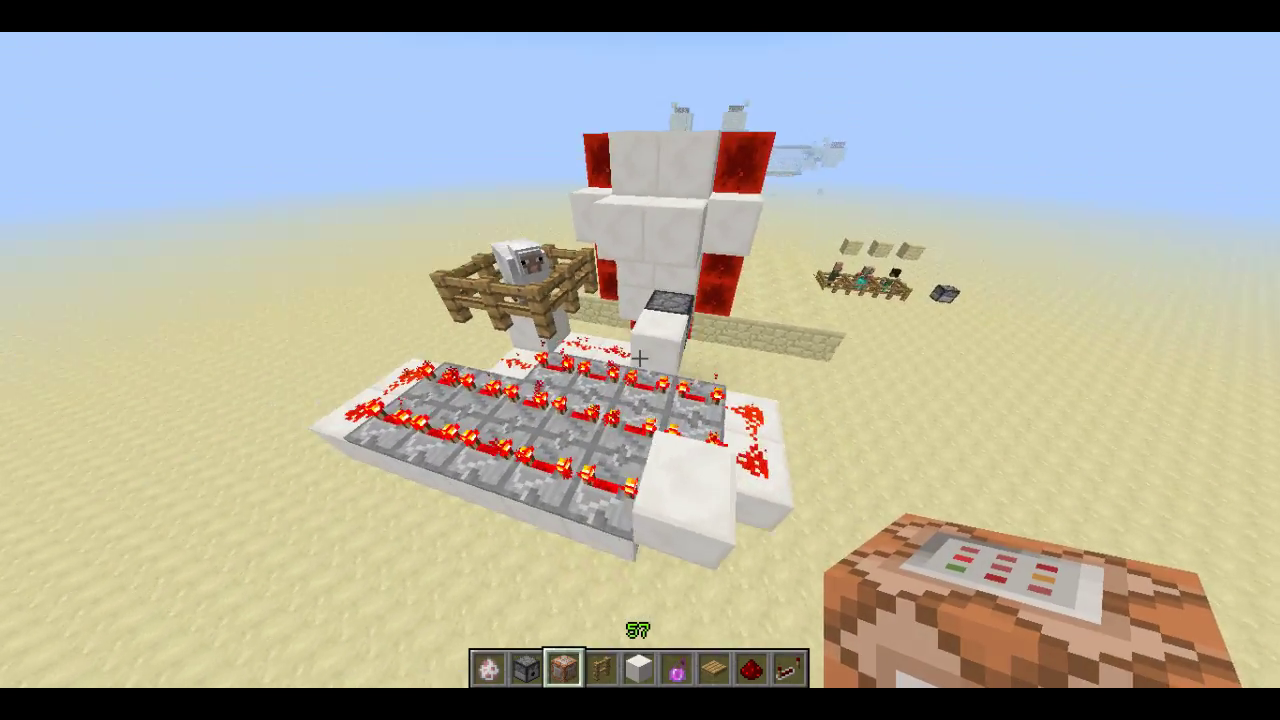
key(w)
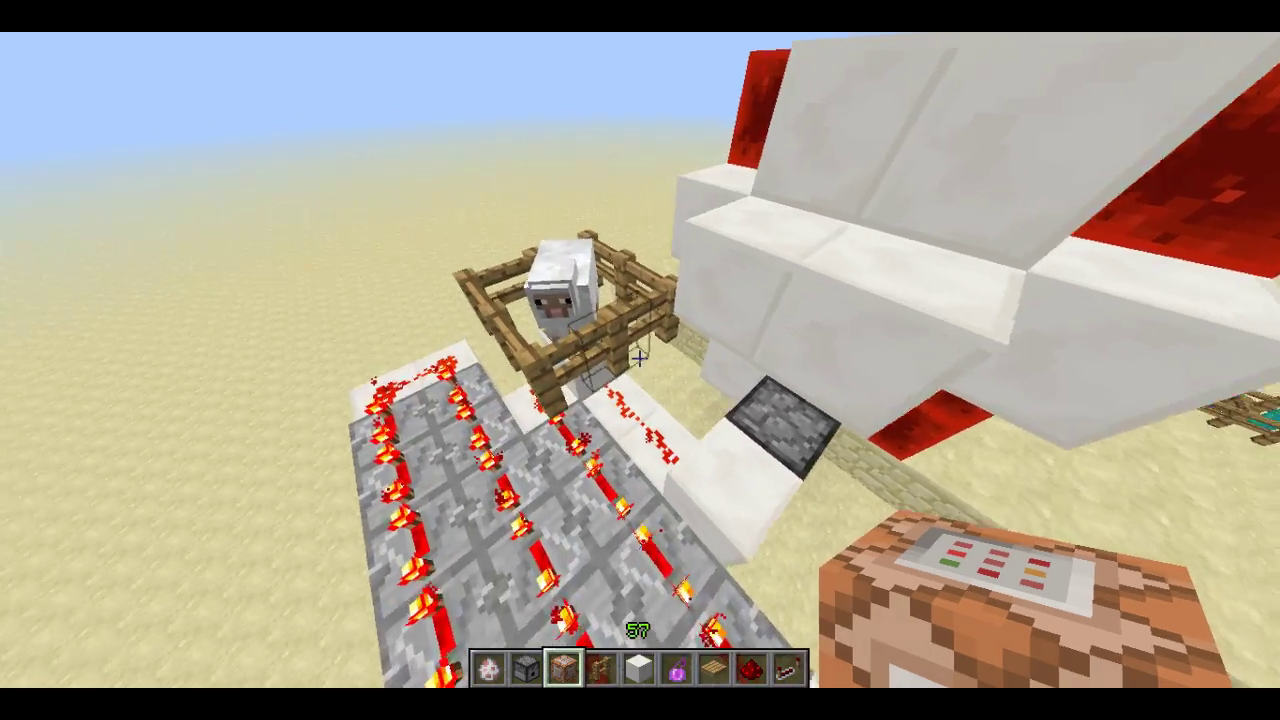
key(s)
key(space)
key(d)
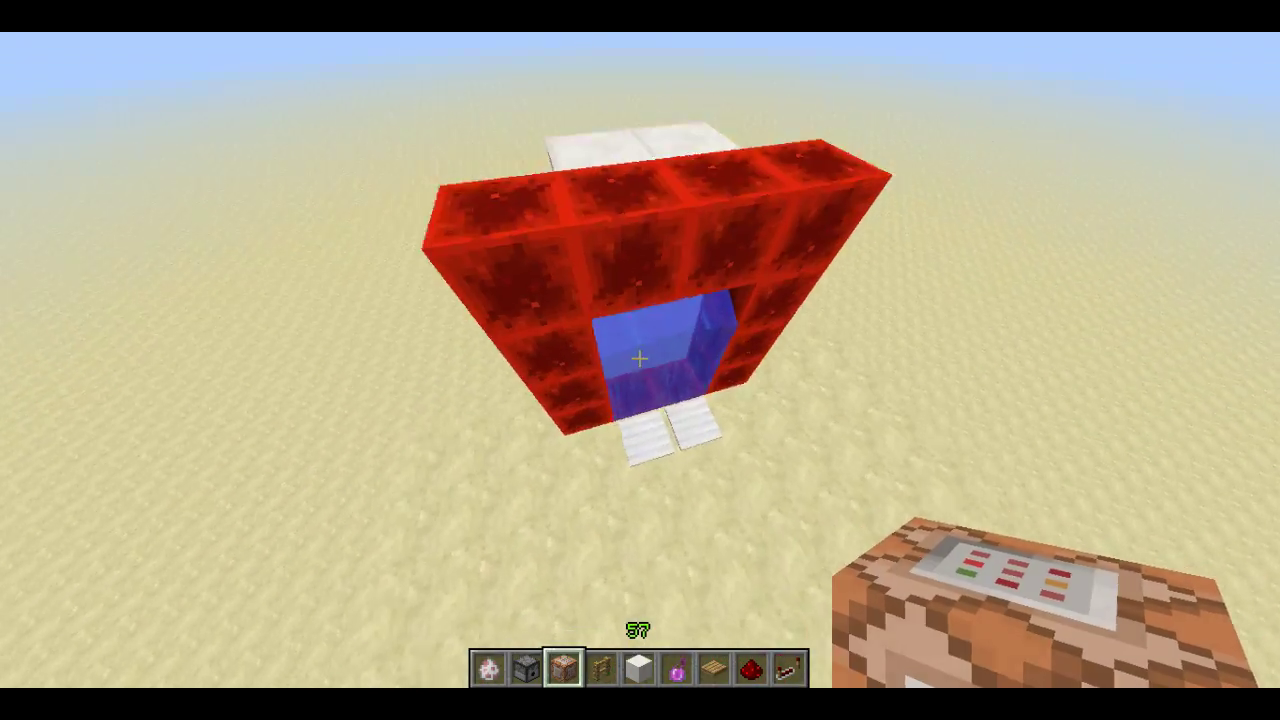
key(w)
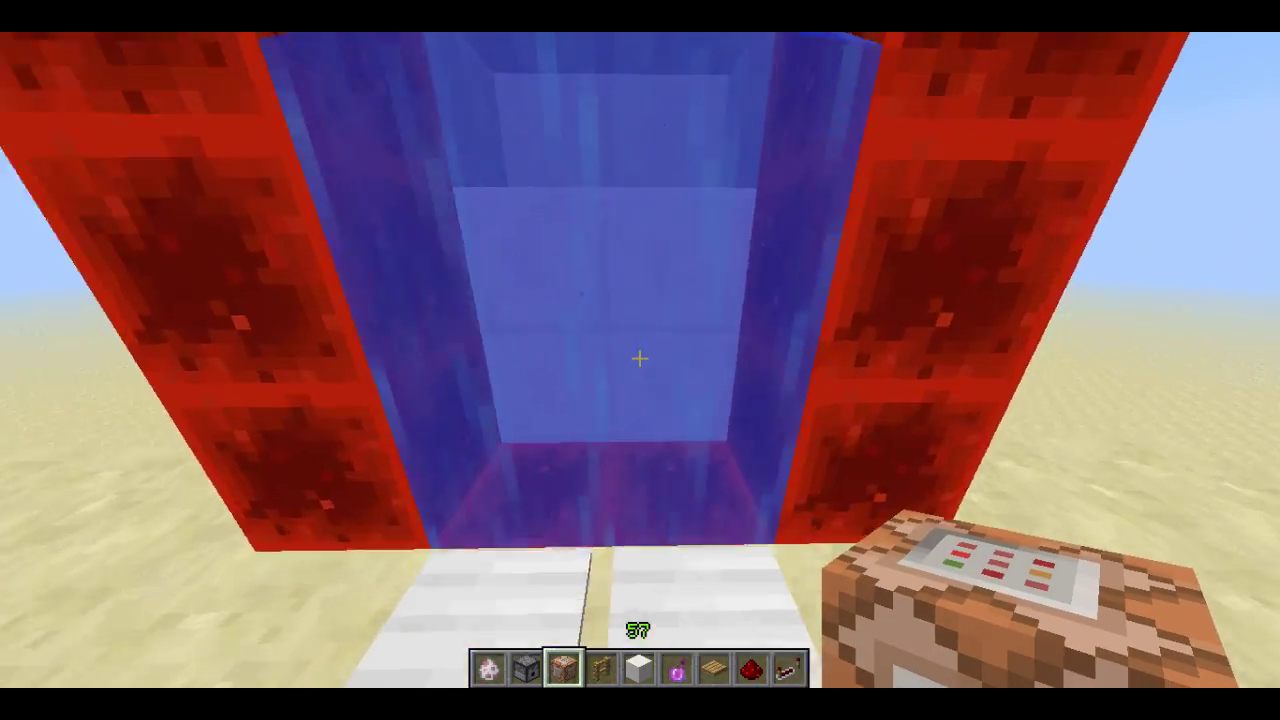
key(F3)
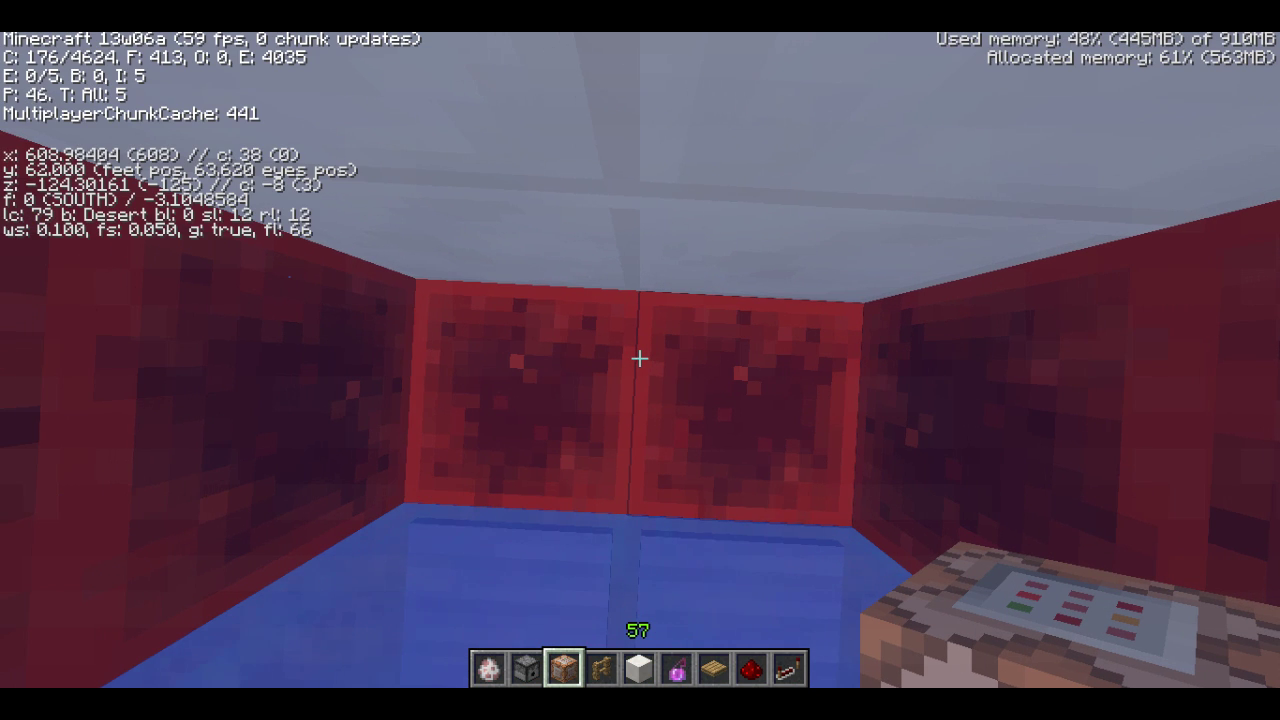
- Note the portal's coordinates in the chat as 608 62 -125
key(t)
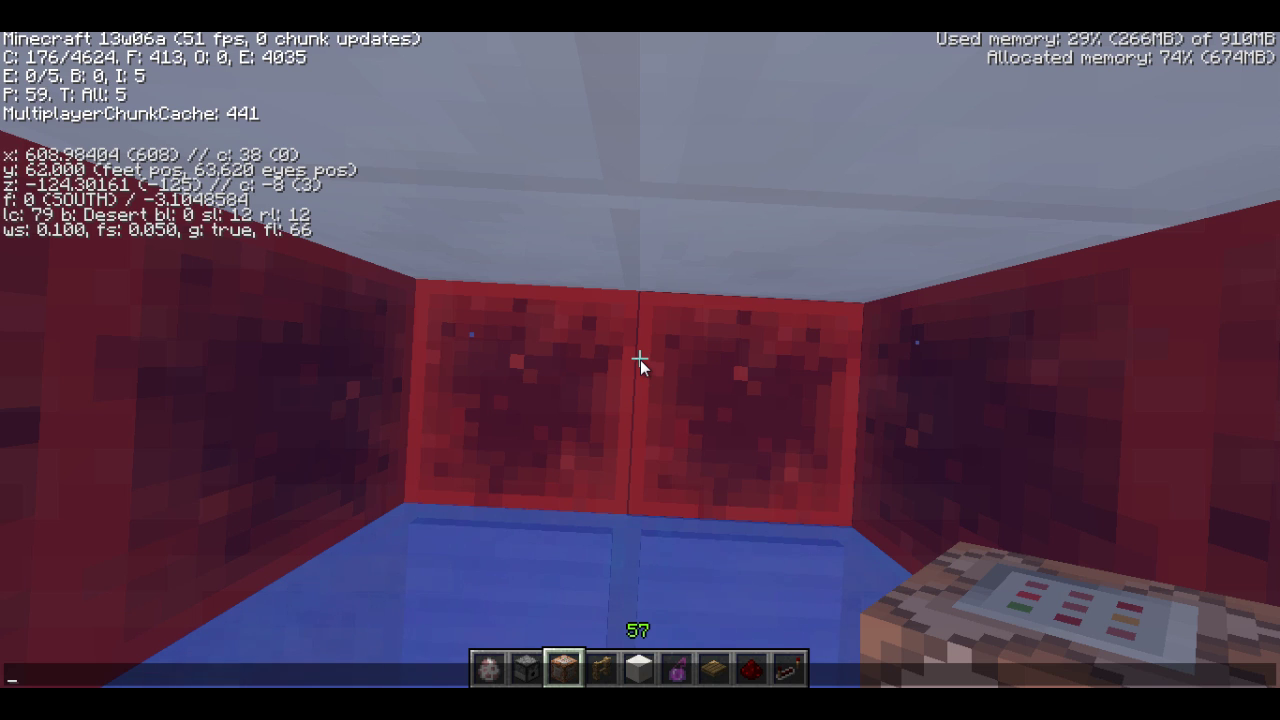
text(608 62)
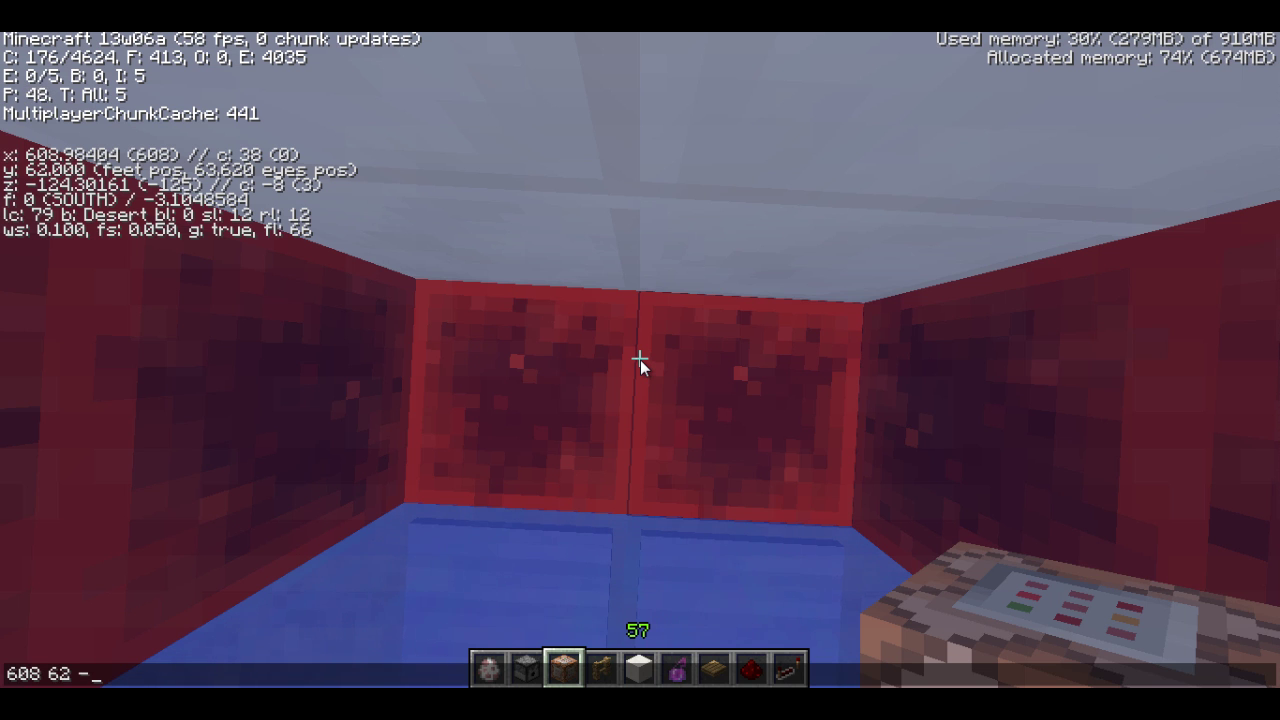
text( -125)
key(Return)
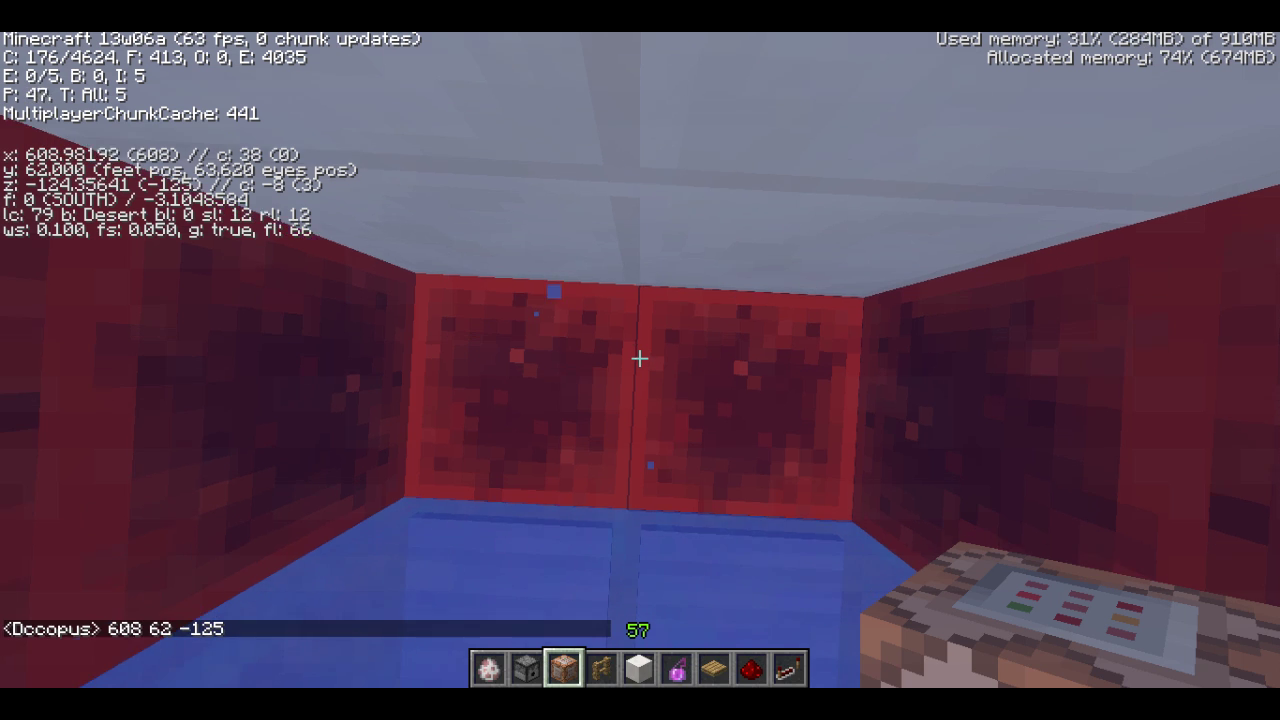
- Return to the circuit behind the portal and place a command block on top of the quartz block ending the repeater chain
key(s)
key(a)
key(w)
key(a)
key(space)
key(s)
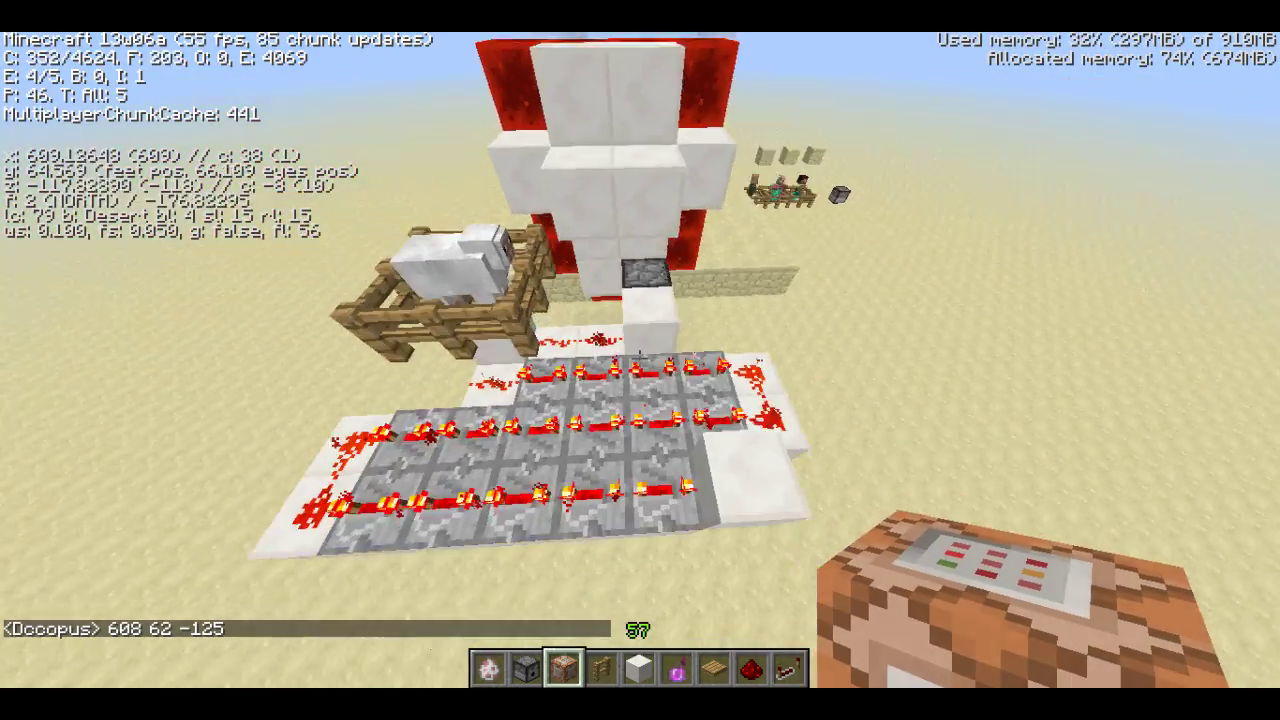
key(shift)
right_click(640, 358)
- Set the command block's console command to "tp @p[608,62,-125,3]"
right_click(640, 360)
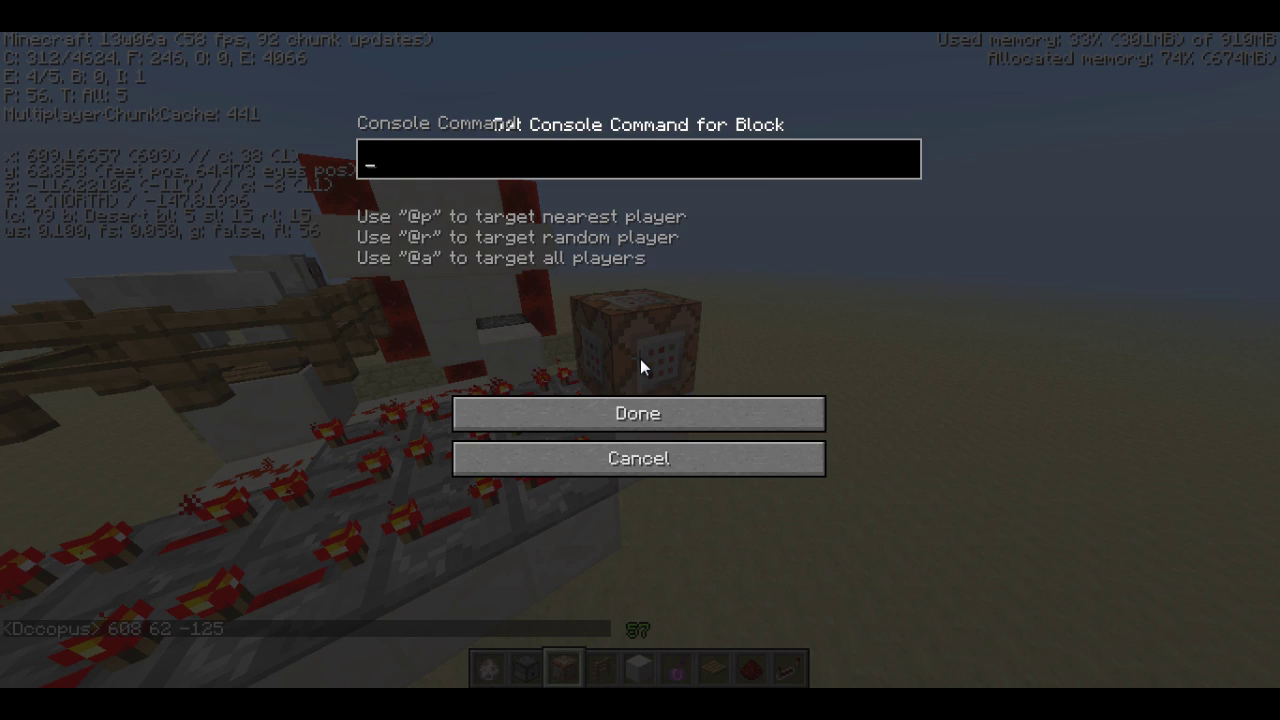
text(tp @p[)
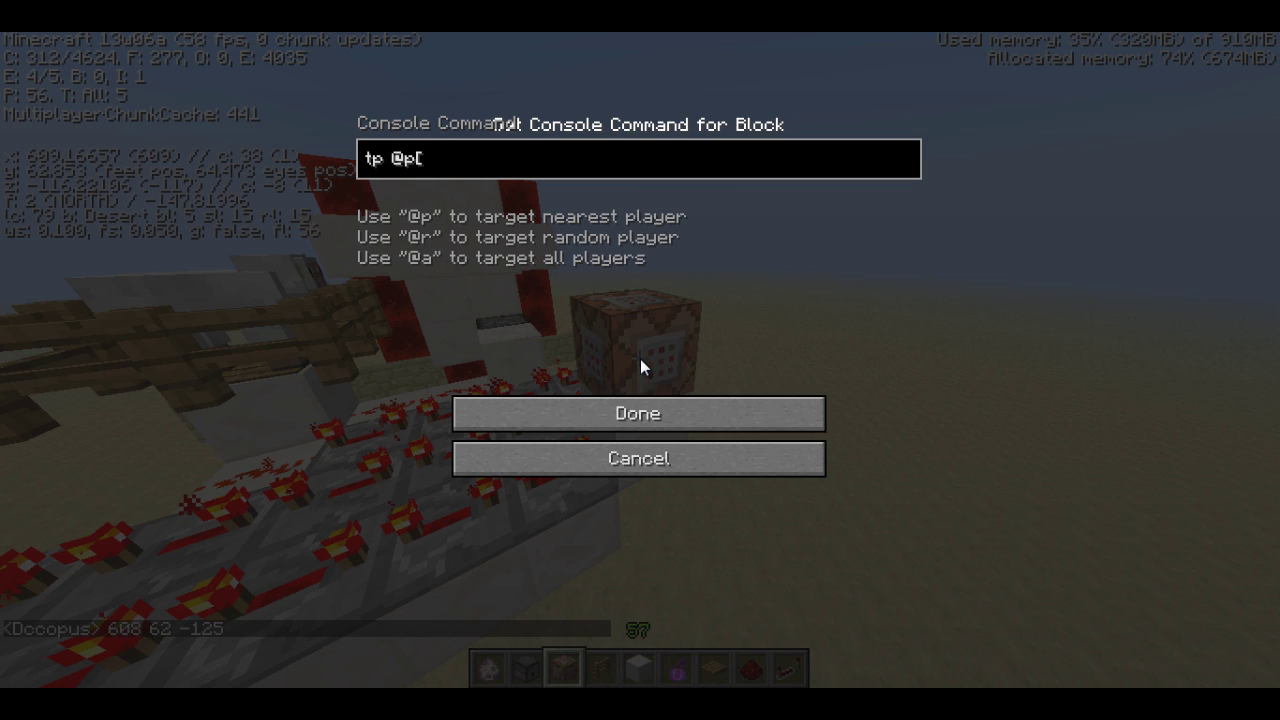
text(08,62,-125,3)
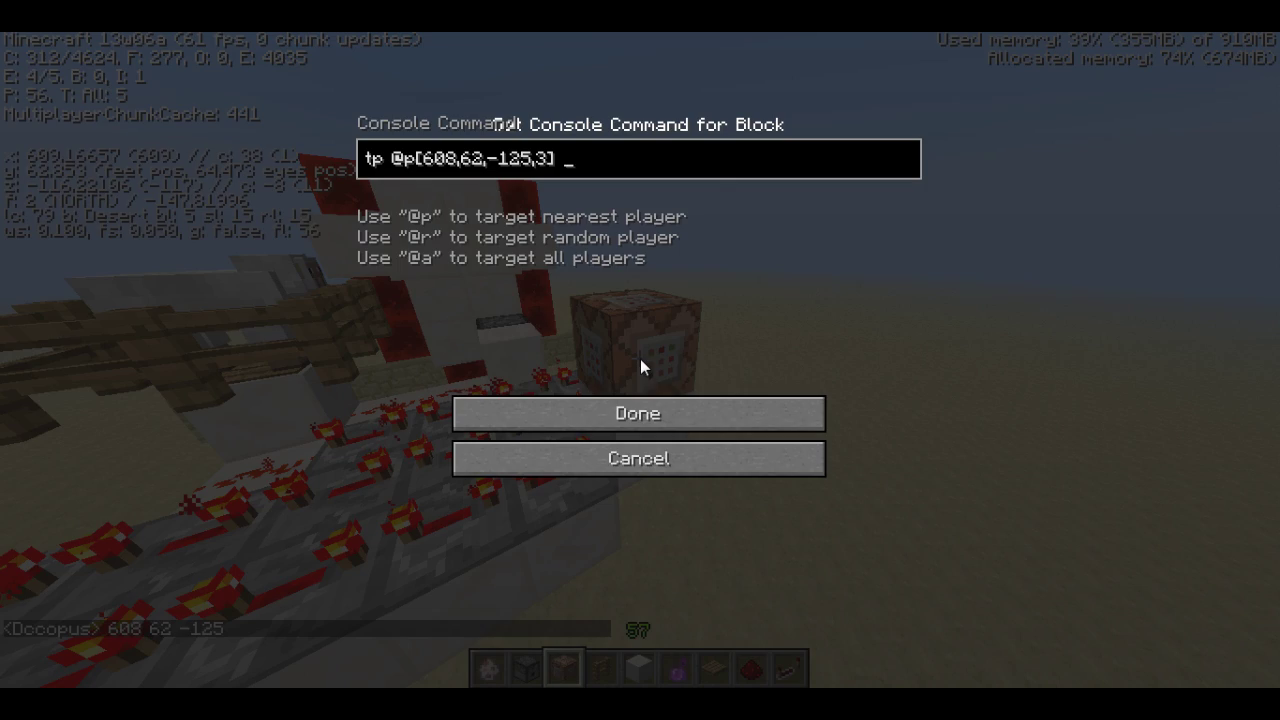
click(641, 396)
- Extend a line of quartz blocks outward from the third row, away from the portal, and hide the debug information
scroll(640, 360, down, 3)
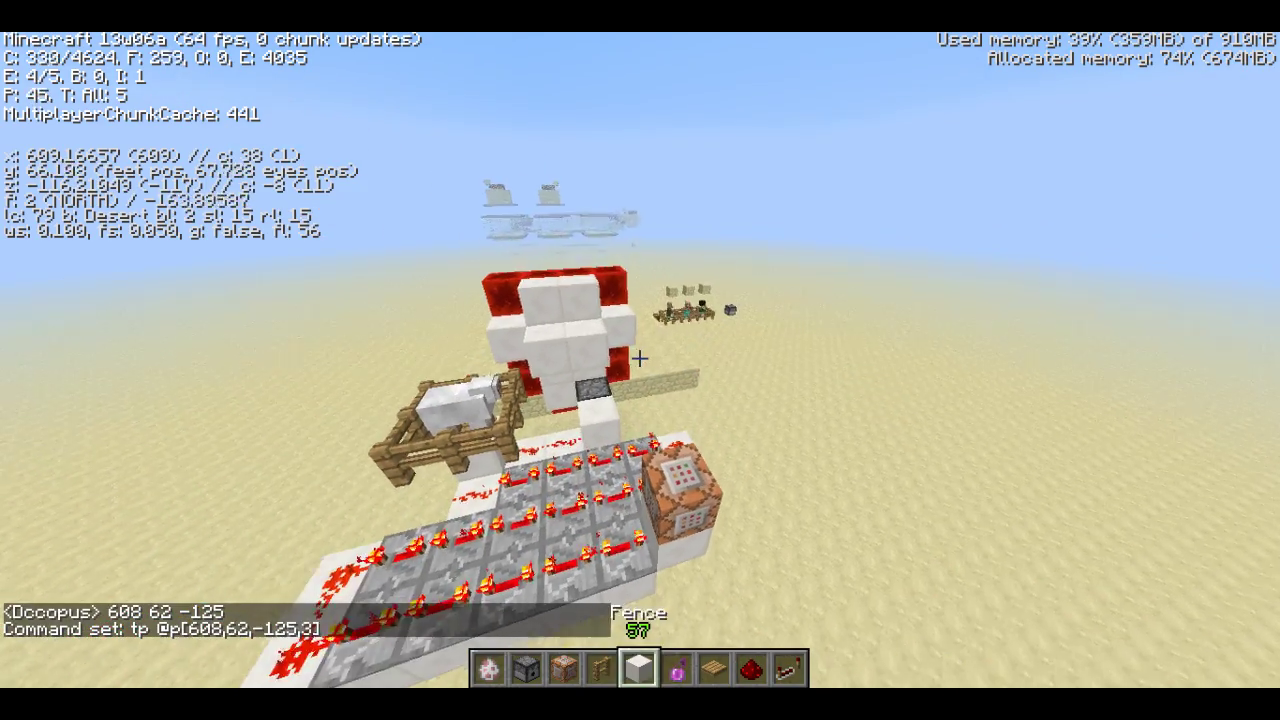
scroll(640, 360, up, 1)
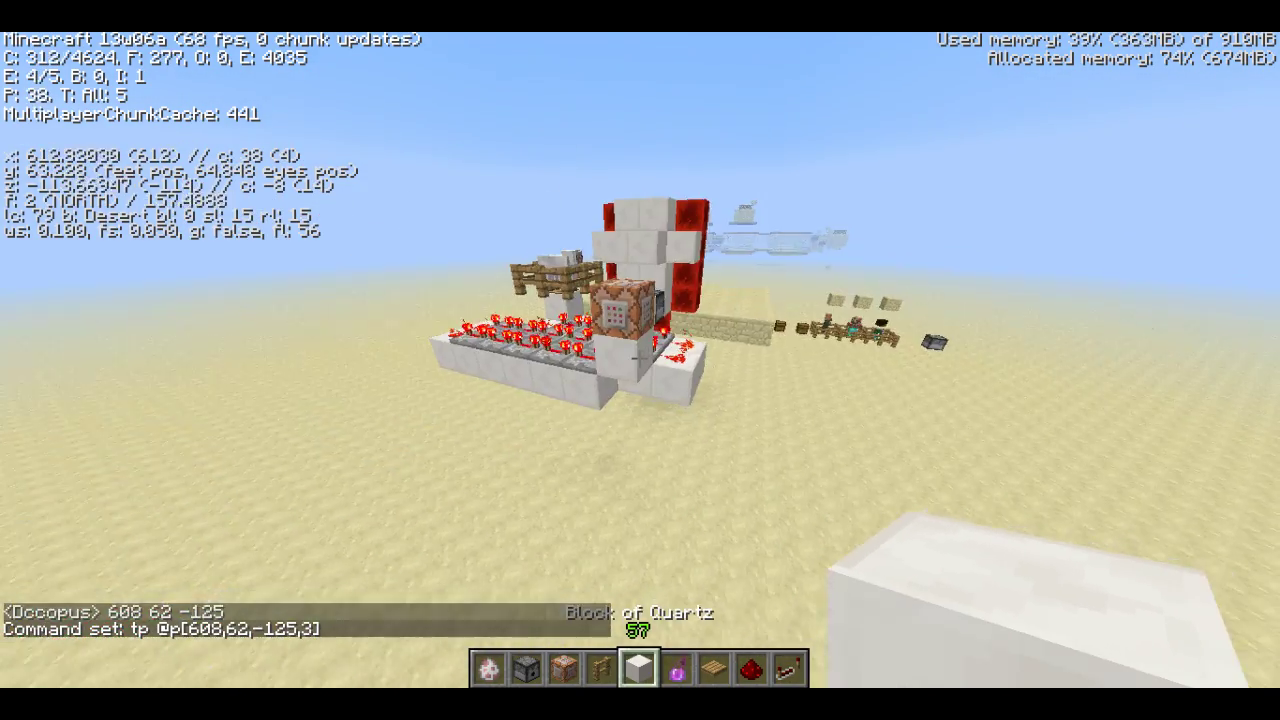
key(w)
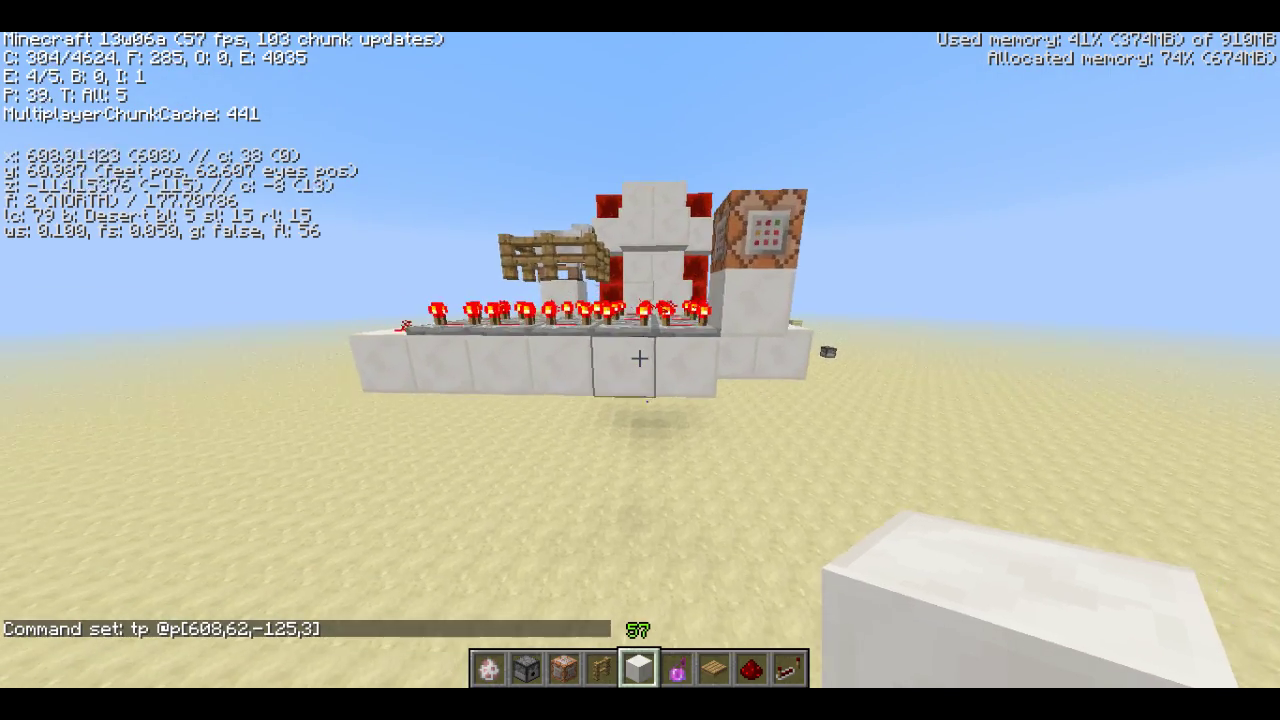
right_click(640, 360)
key(s)
key(s)
key(F3)
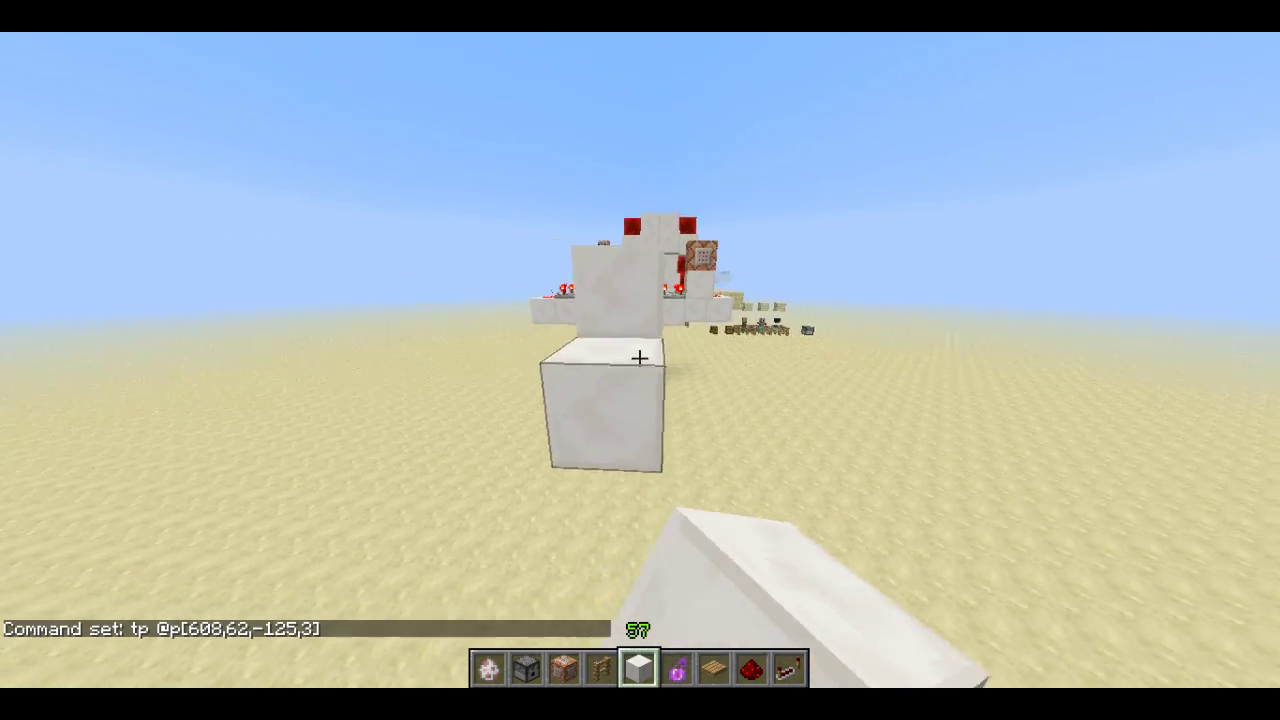
- Remove the quartz blocks linking the new line to the repeater circuit
click(640, 360)
key(d)
key(w)
click(640, 358)
click(640, 358)
click(640, 358)
click(640, 358)
click(640, 358)
key(s)
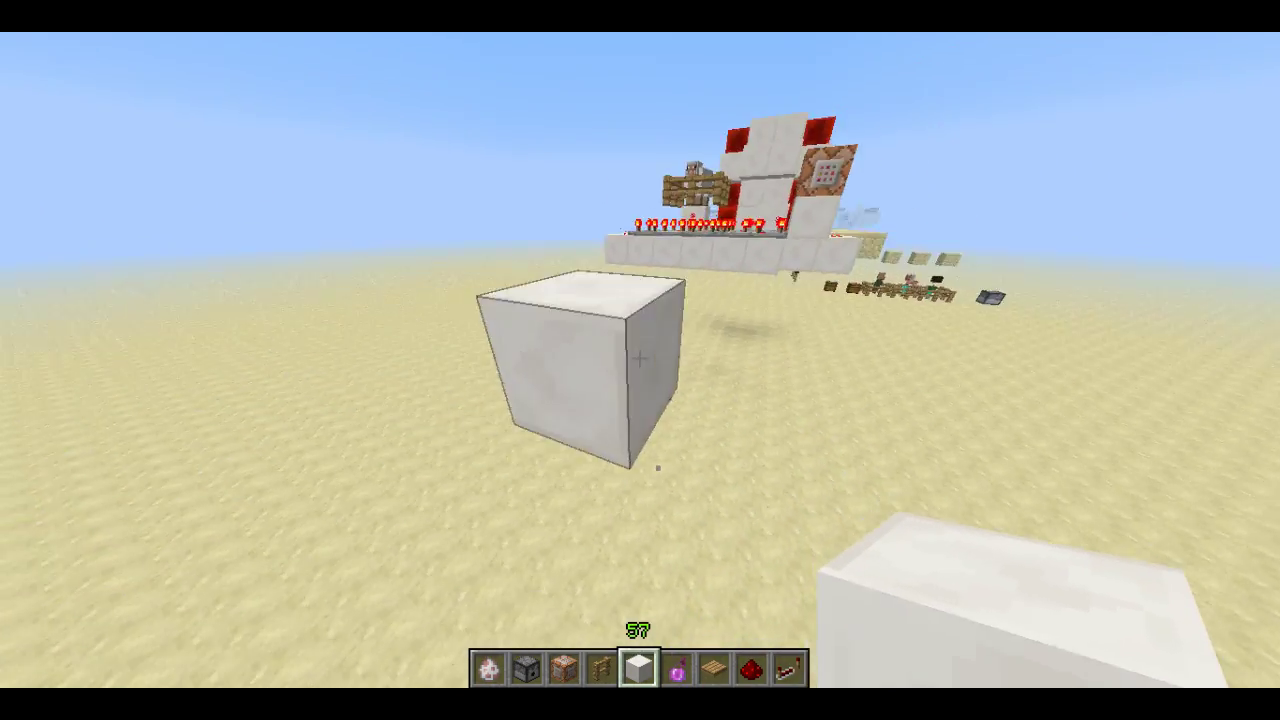
click(640, 360)
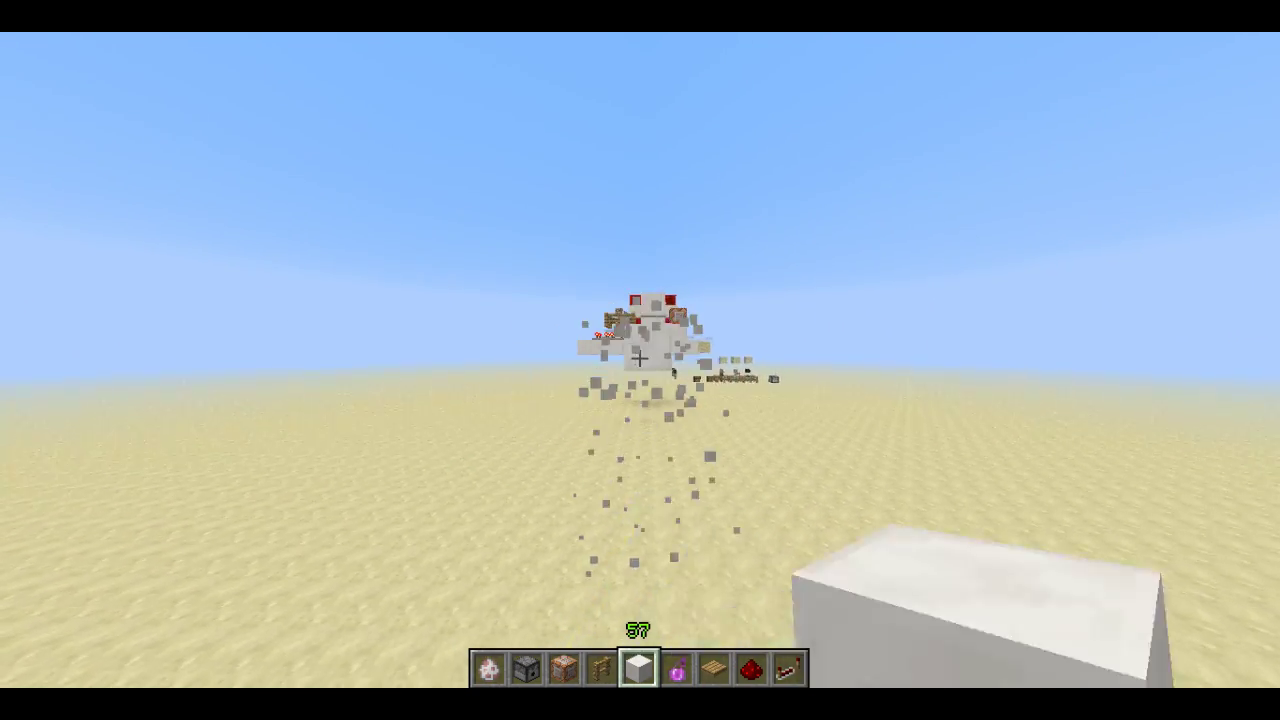
- Place quartz farther out behind the circuit and clear the extra blocks, leaving a single detached block
key(w)
key(space)
click(640, 358)
right_click(640, 360)
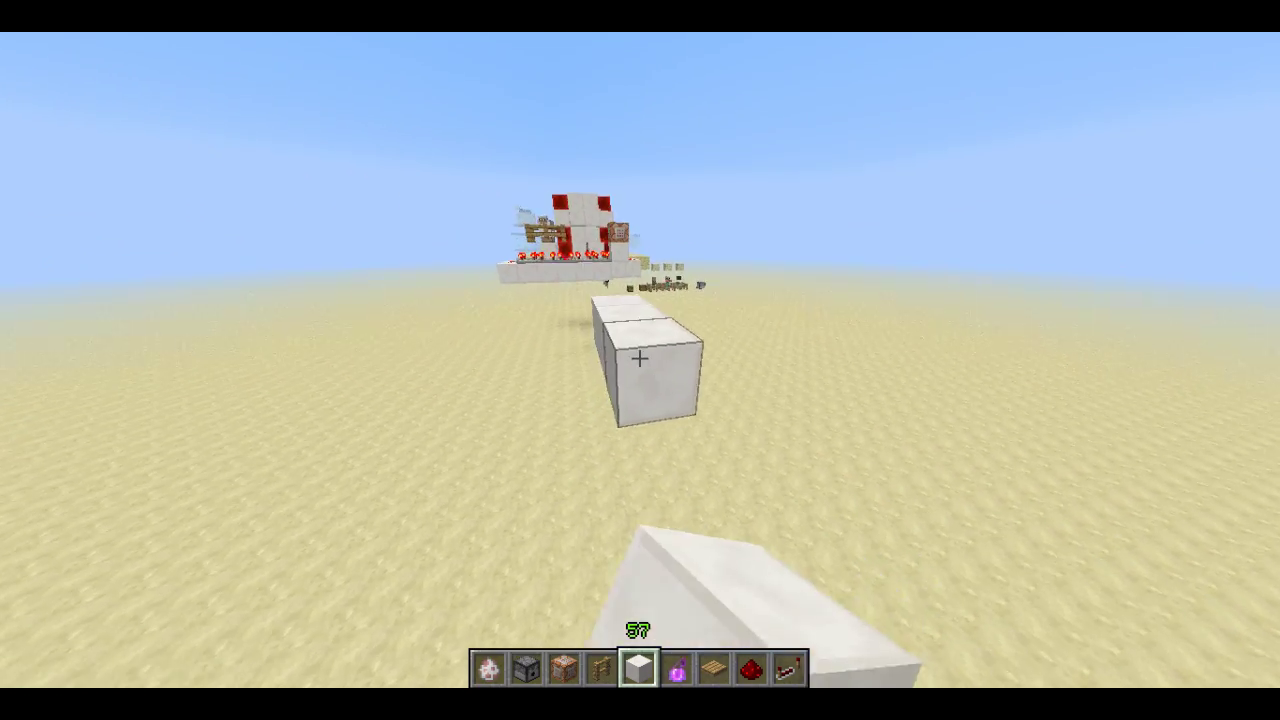
right_click(640, 360)
click(640, 360)
click(640, 360)
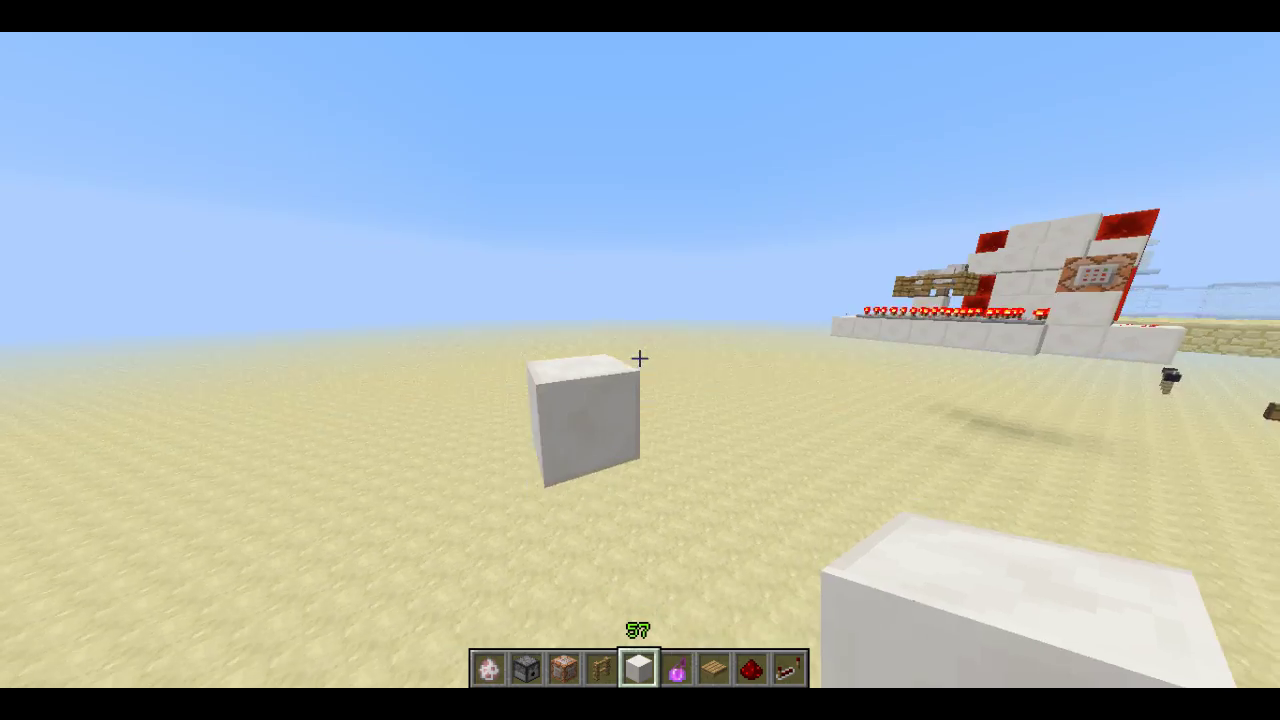
- Build a two-block-wide quartz platform outward from the detached block, well behind the circuit
right_click(640, 360)
right_click(640, 360)
right_click(640, 358)
right_click(640, 358)
right_click(640, 358)
right_click(640, 358)
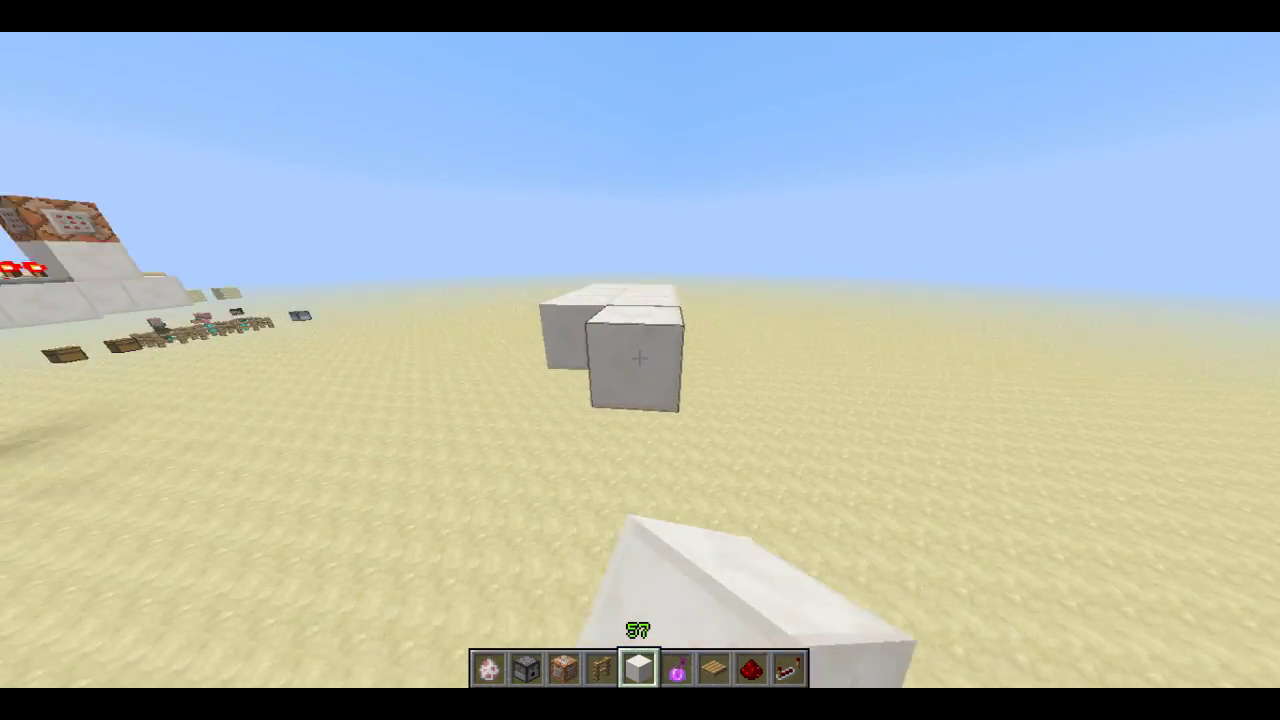
right_click(640, 358)
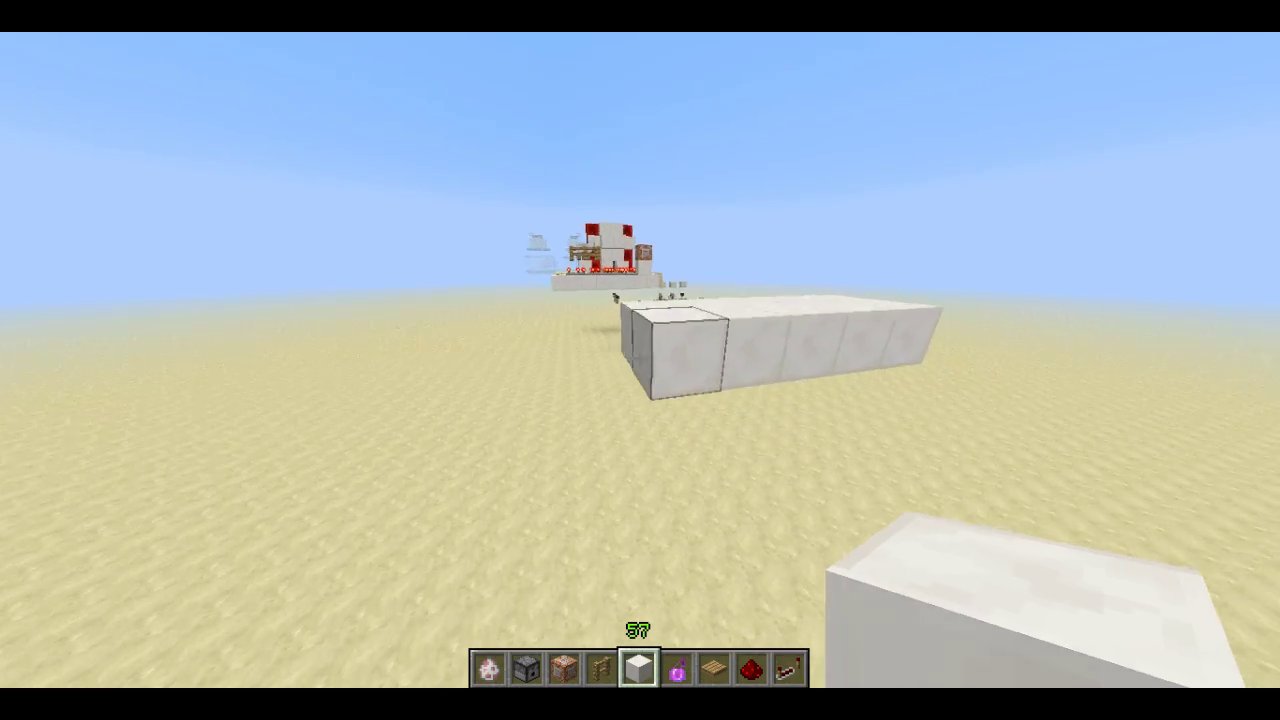
- Extend the detached quartz platform behind the circuit into a solid floor five blocks wide
right_click(640, 358)
right_click(640, 358)
right_click(640, 358)
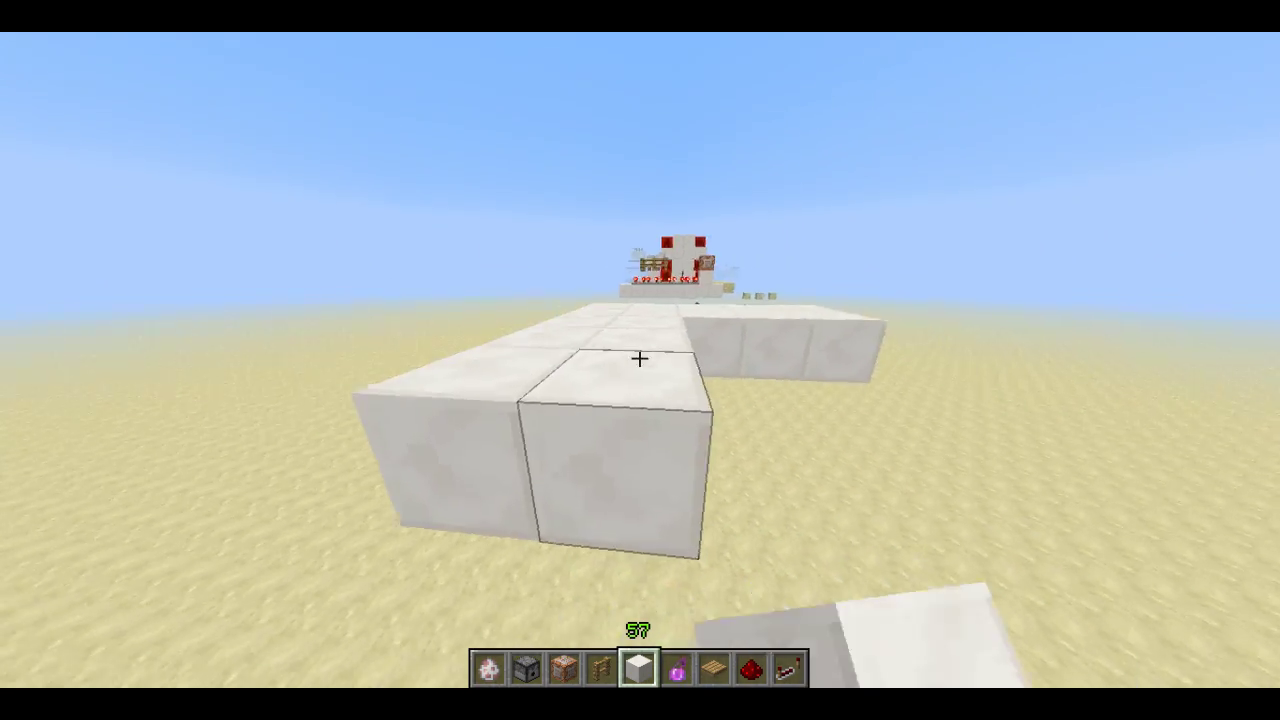
right_click(640, 358)
right_click(640, 358)
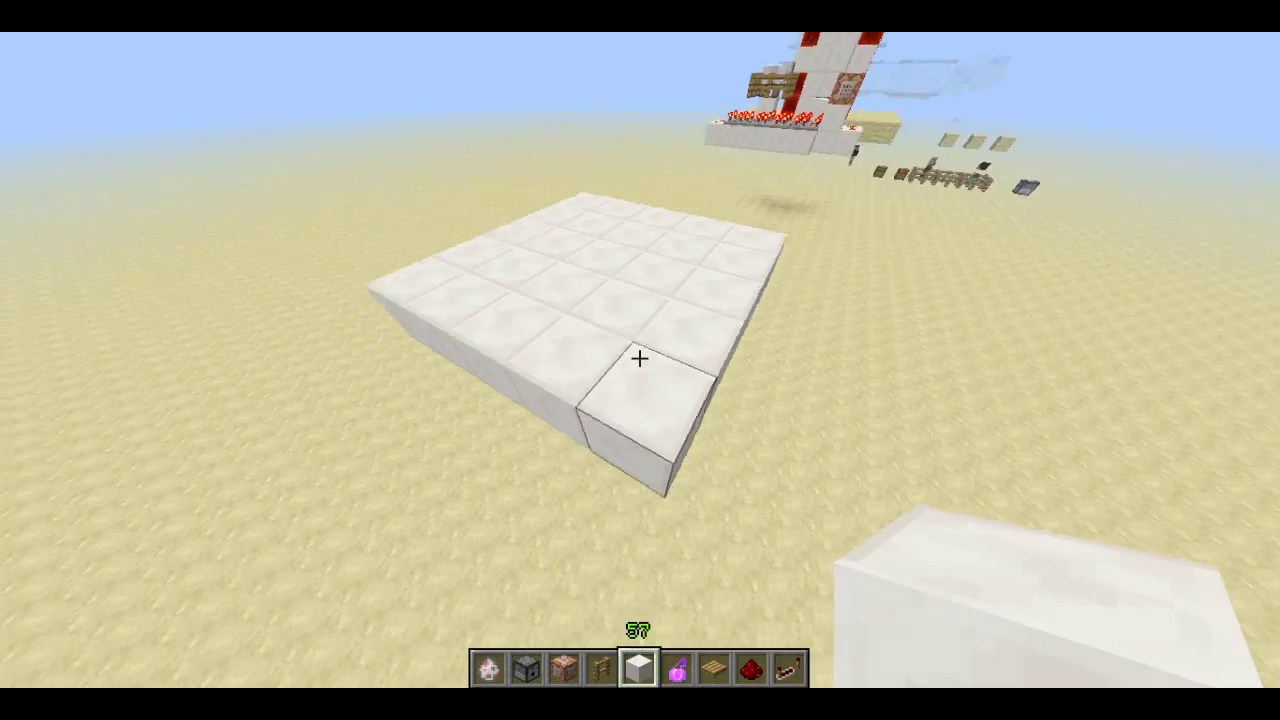
- Stand at the middle of the quartz platform, show the debug information and post the coordinates 608 62 -102 in chat
key(w)
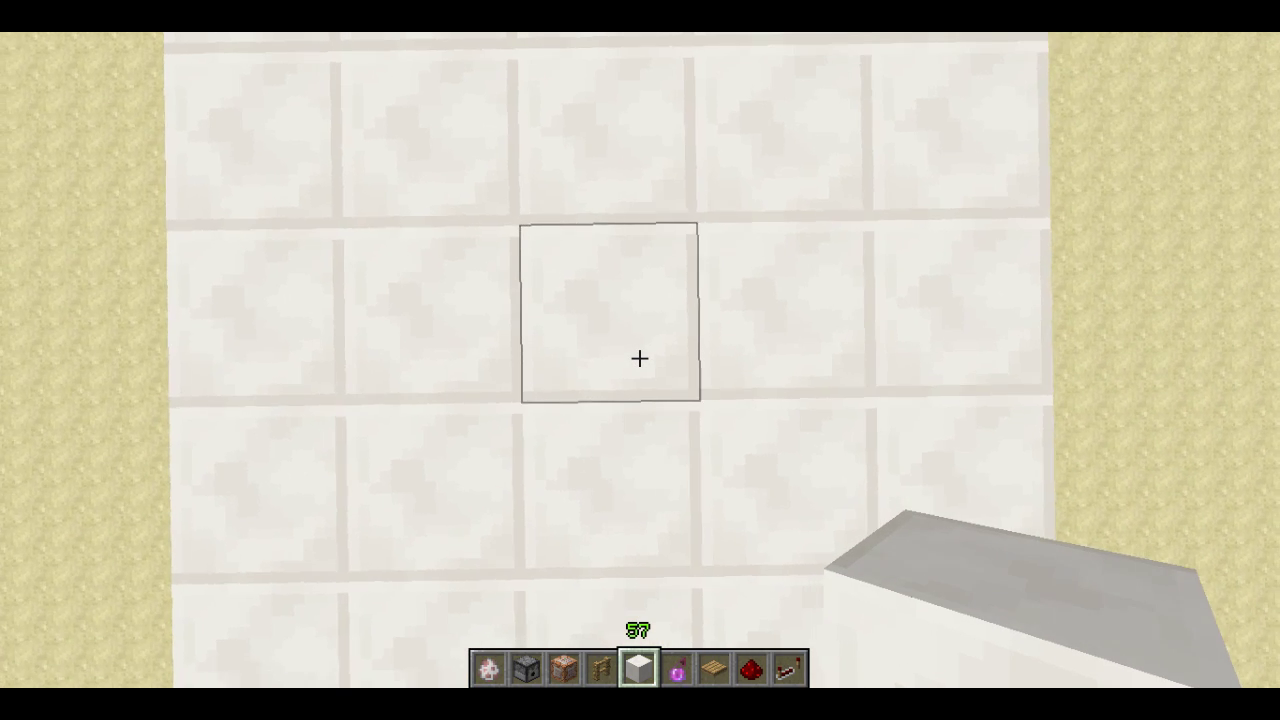
key(F3)
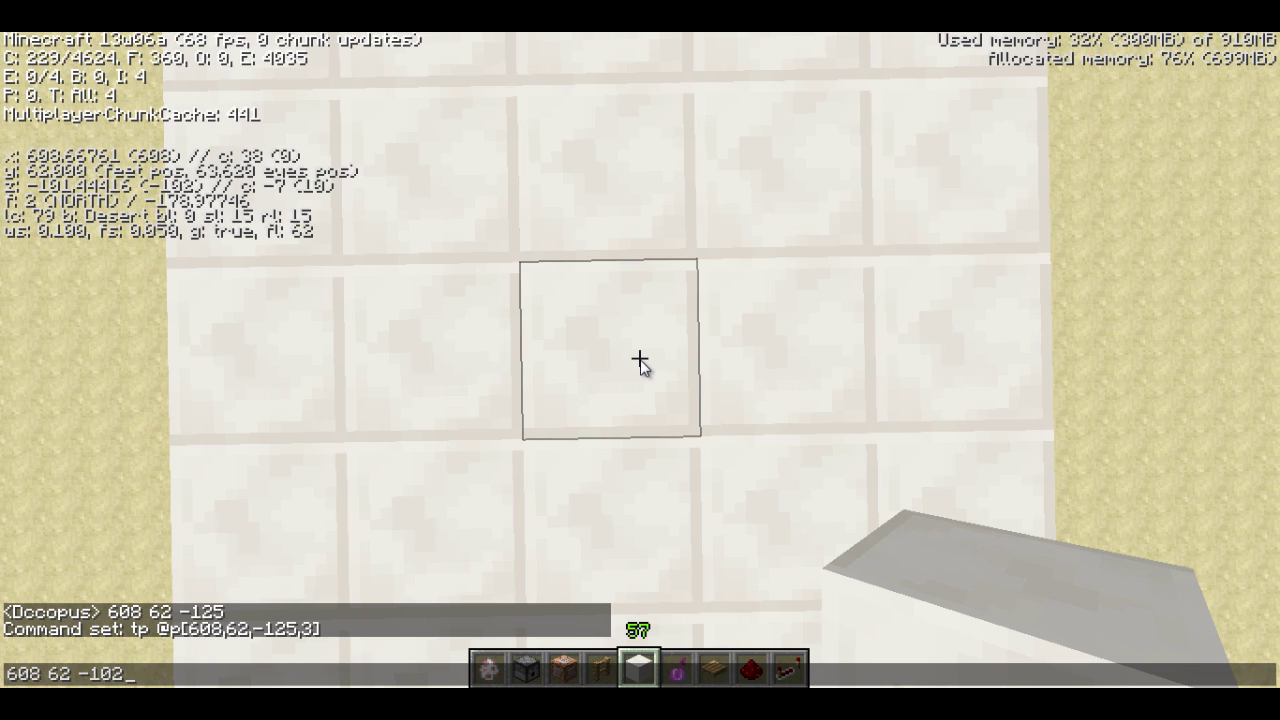
key(Return)
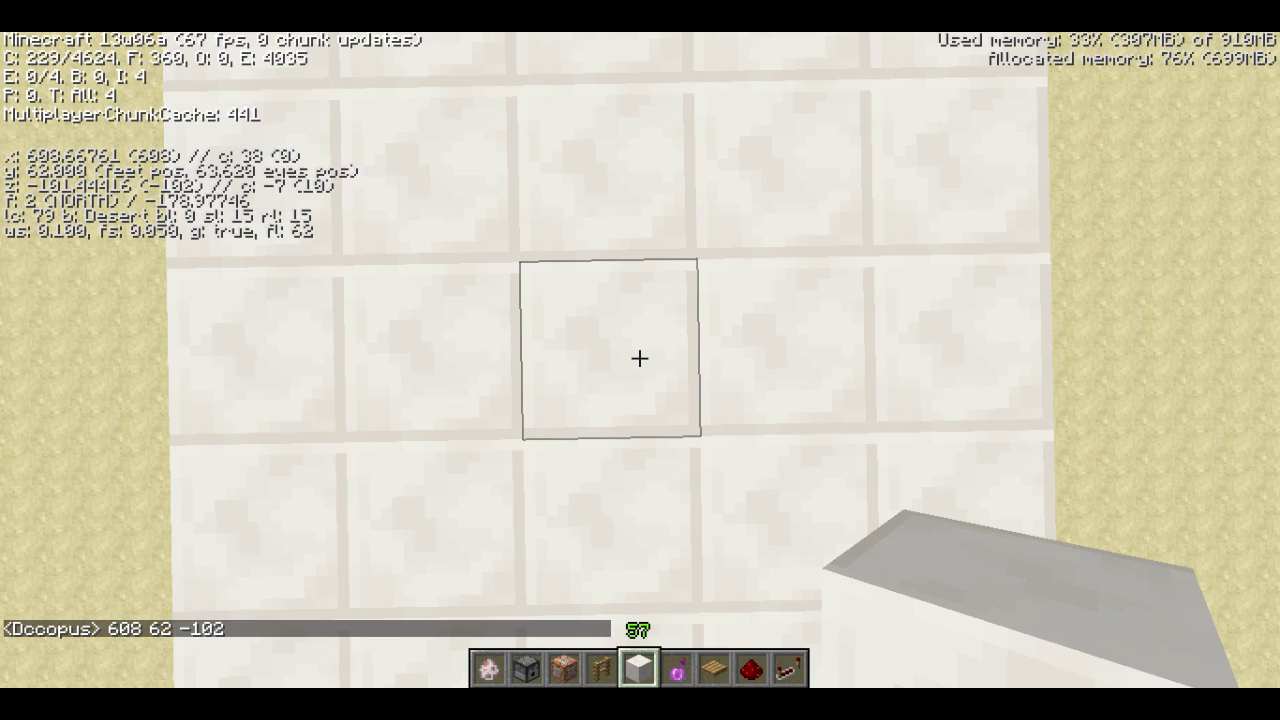
- Return to the command block and append the destination, making its command tp @p[608,62,-125,3] 608 62 -102
key(w)
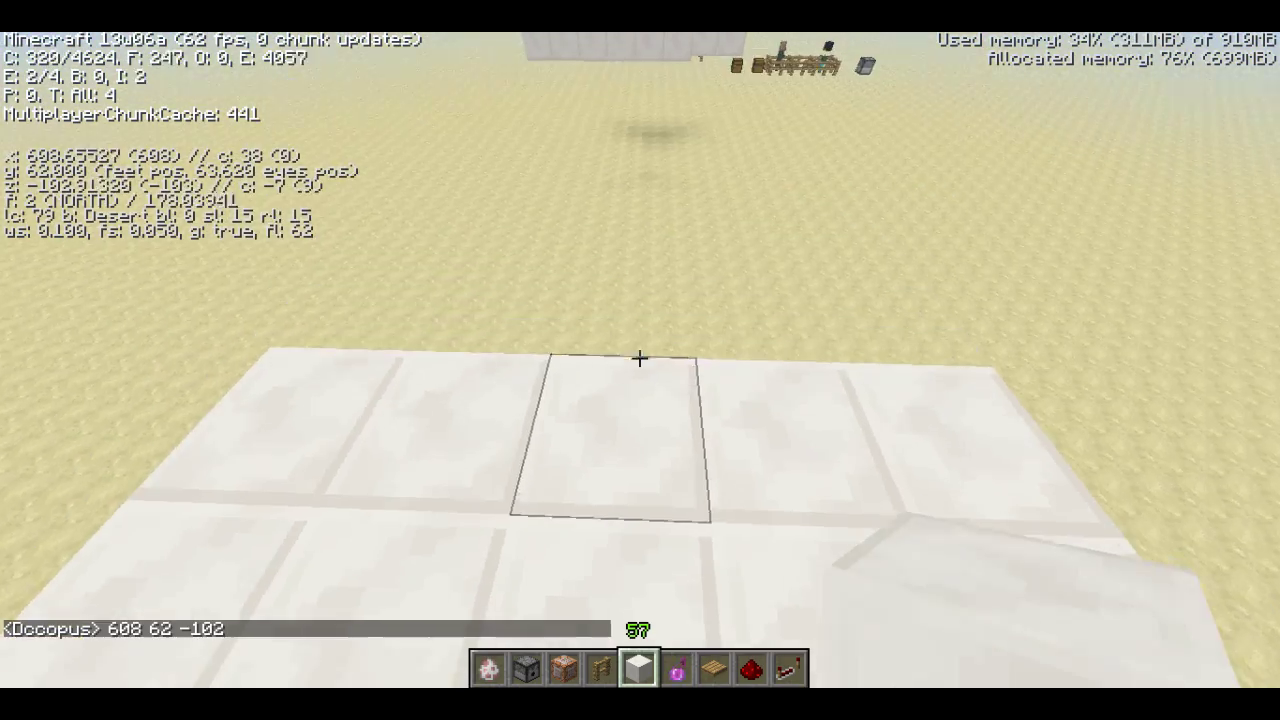
key(w)
key(space)
key(space)
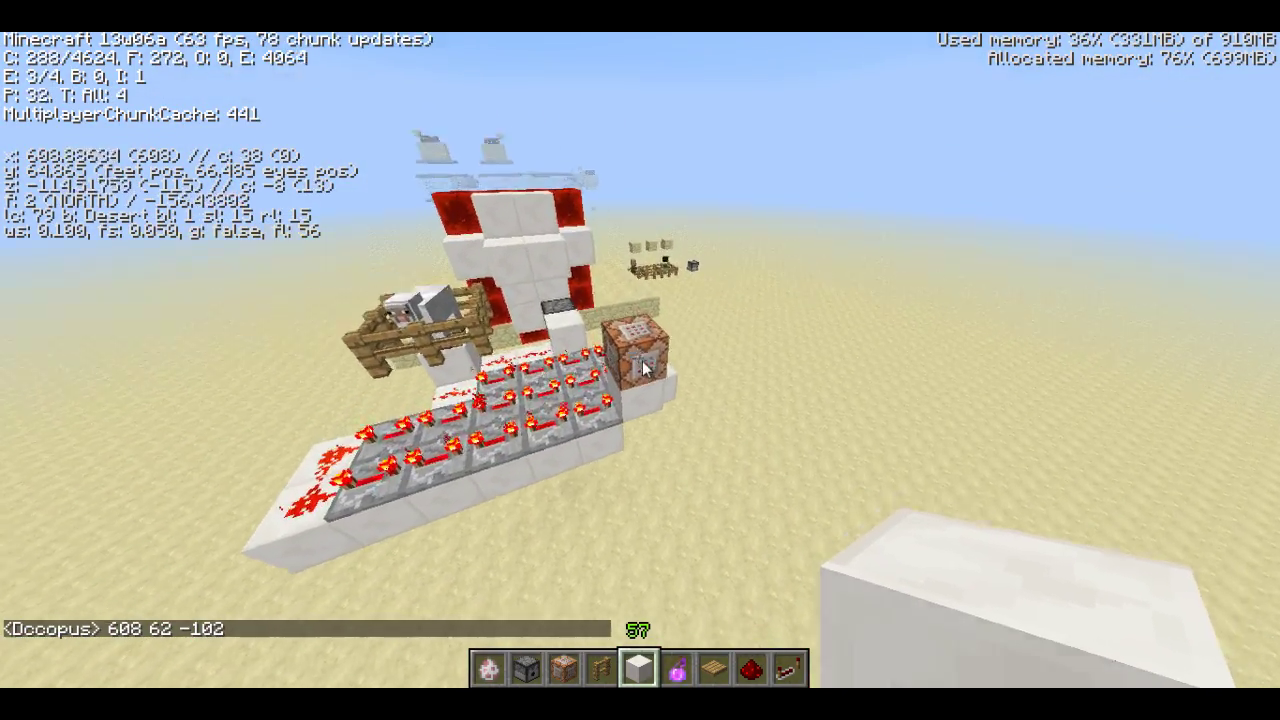
right_click(640, 360)
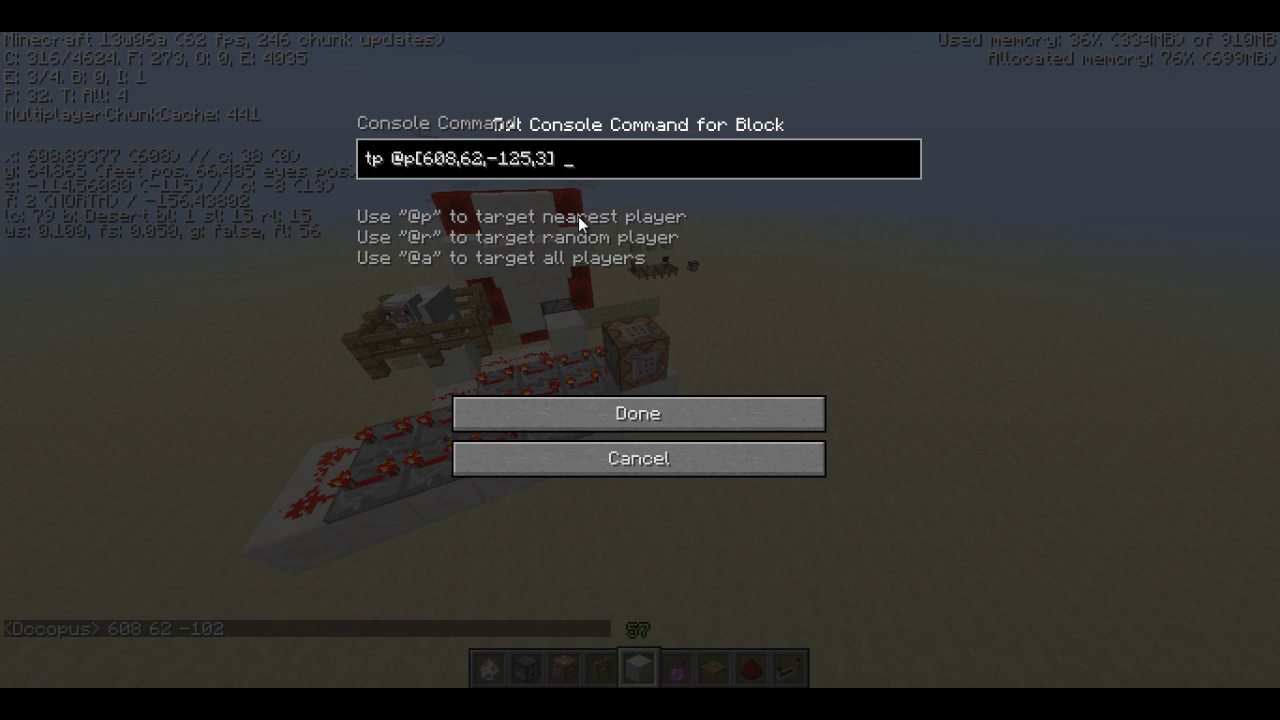
text(608 )
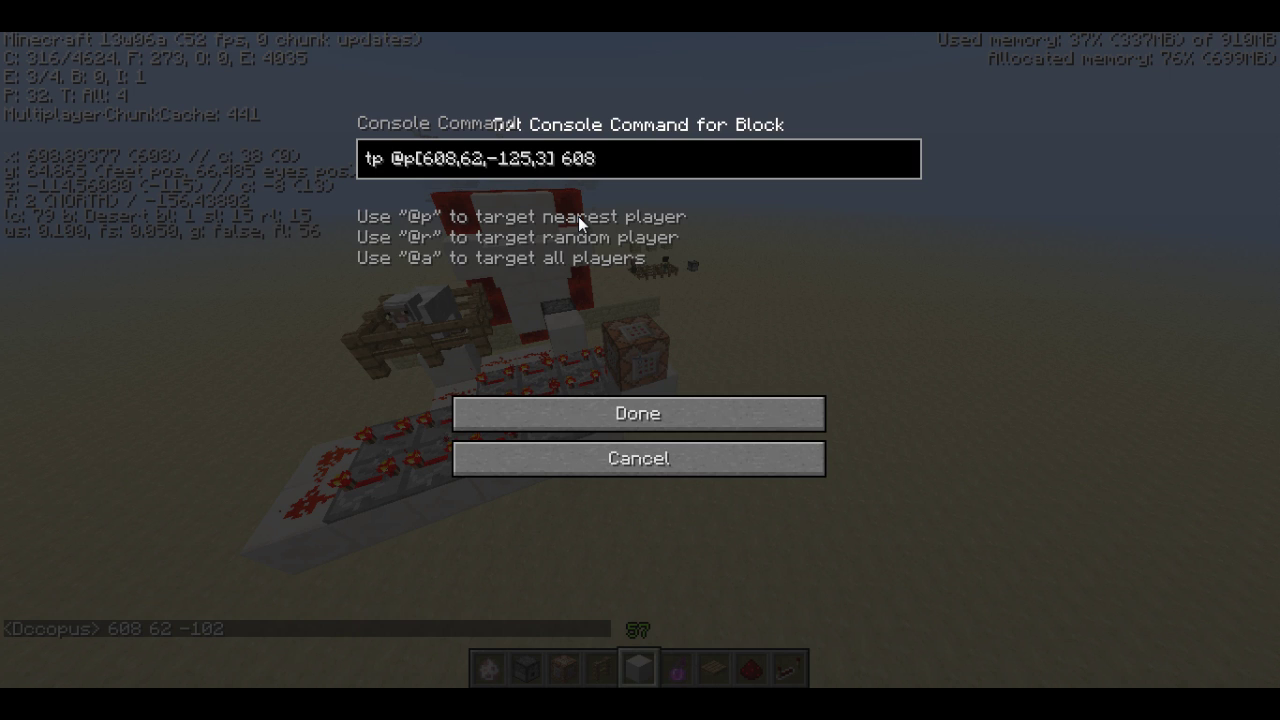
text(62 -102)
key(Return)
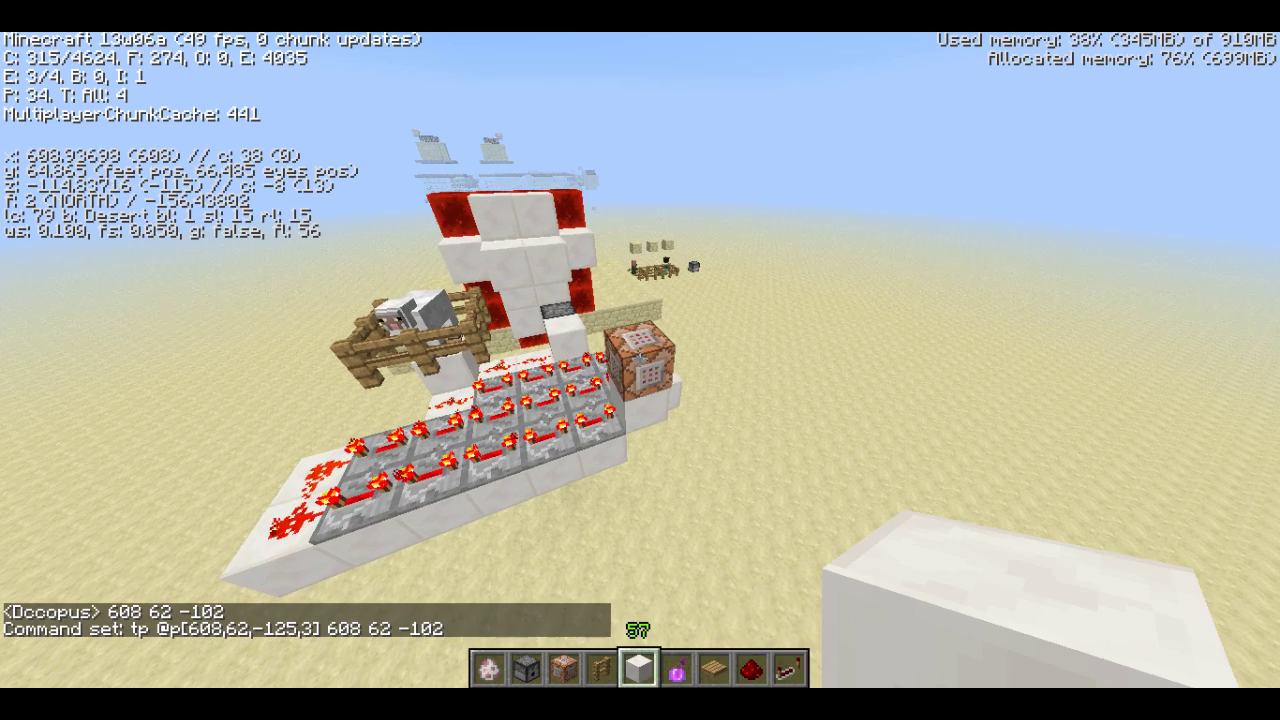
- Put the purple splash potion into the first slot of the dispenser behind the portal
key(w)
key(space)
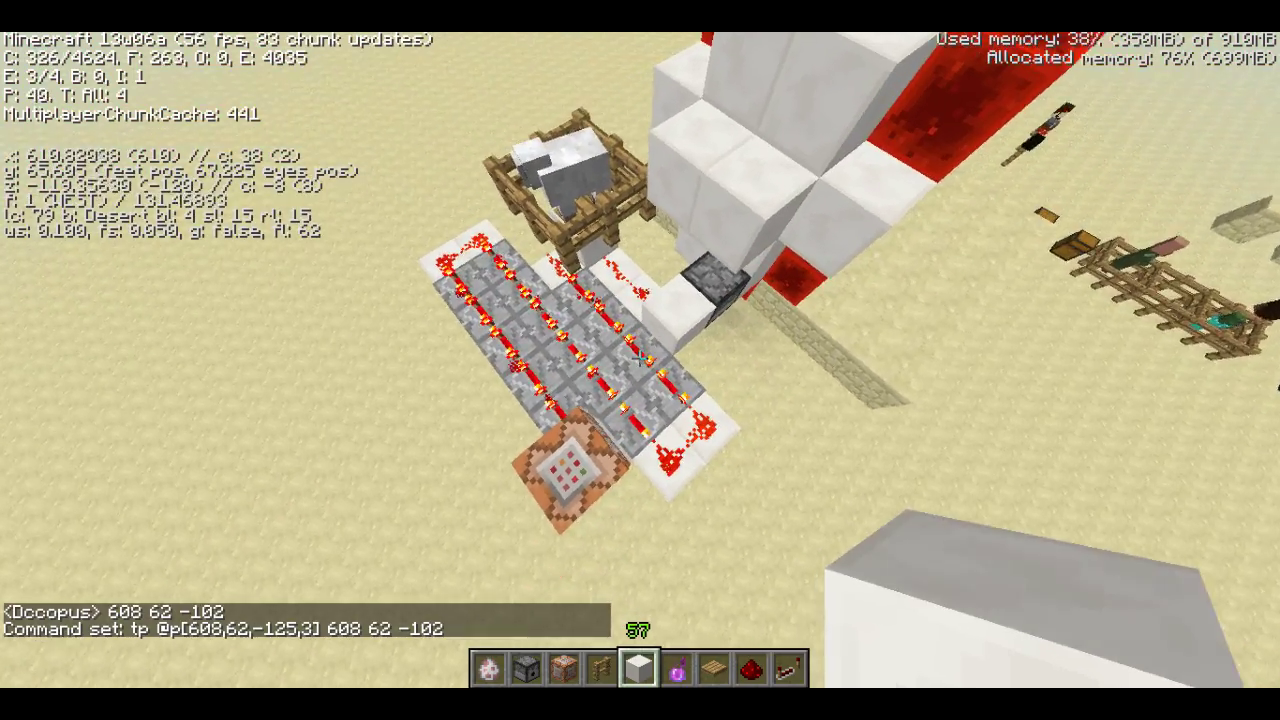
key(d)
key(a)
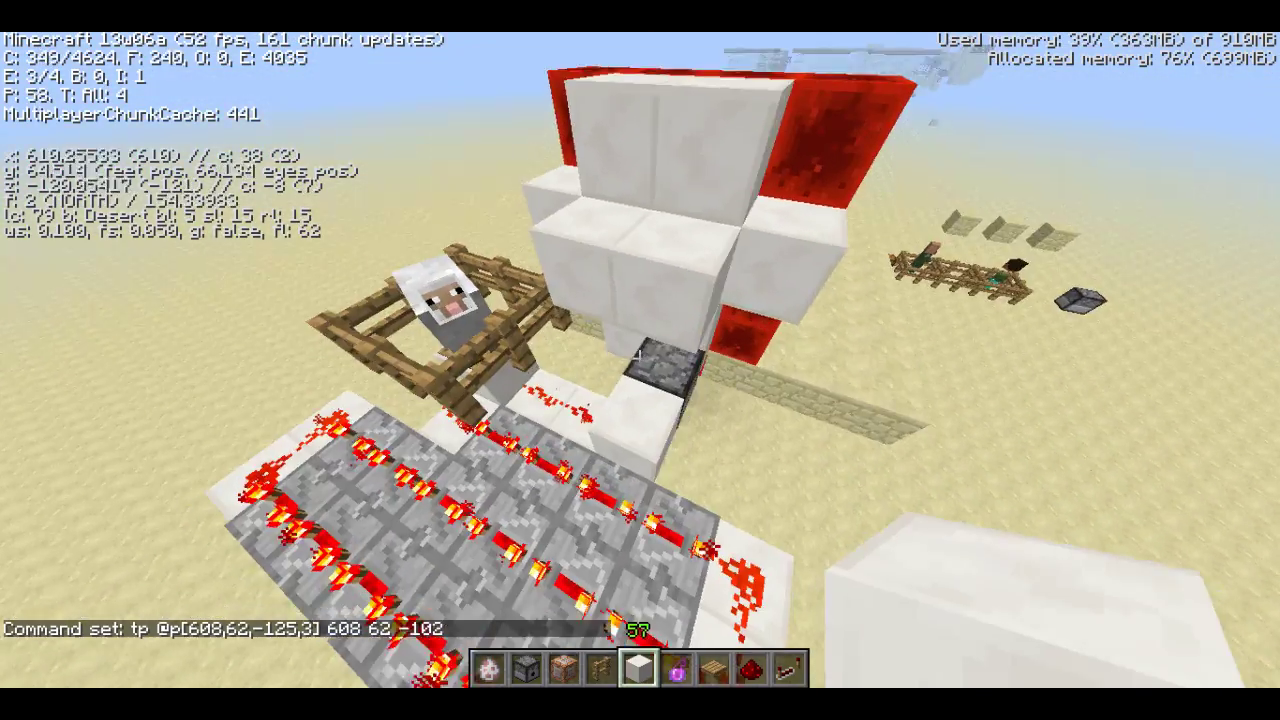
right_click(640, 360)
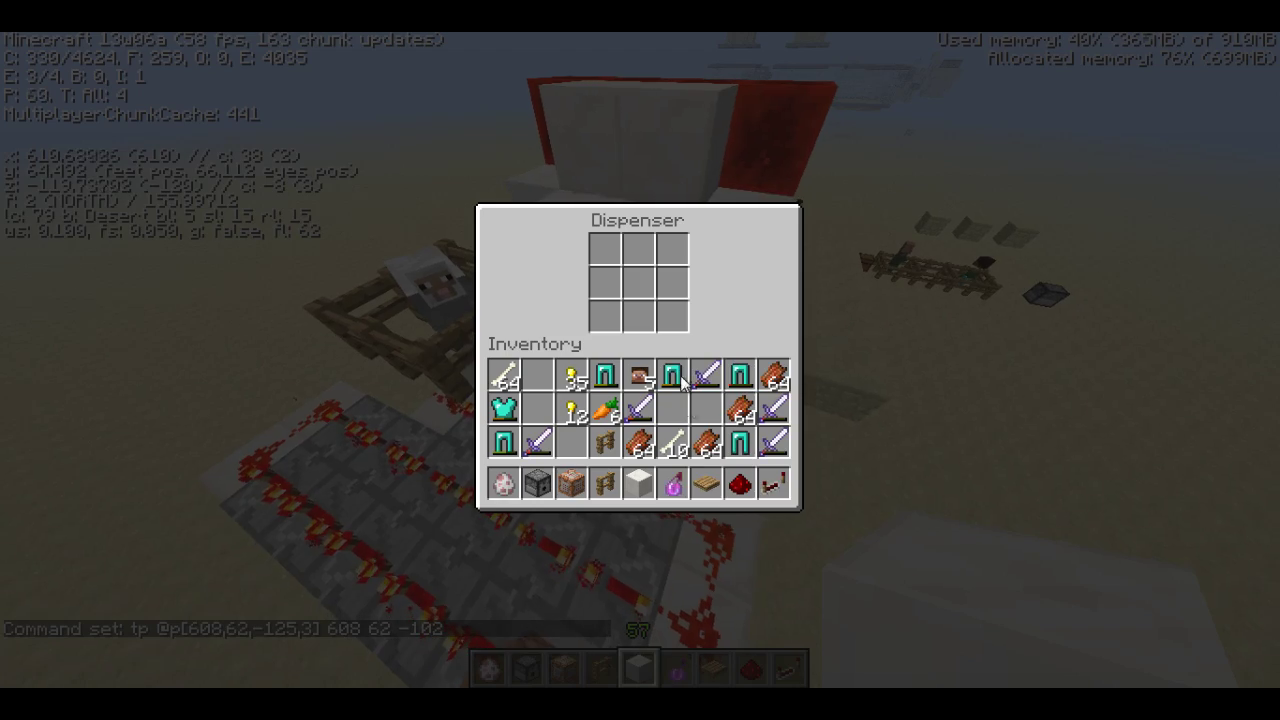
click(678, 489)
click(606, 252)
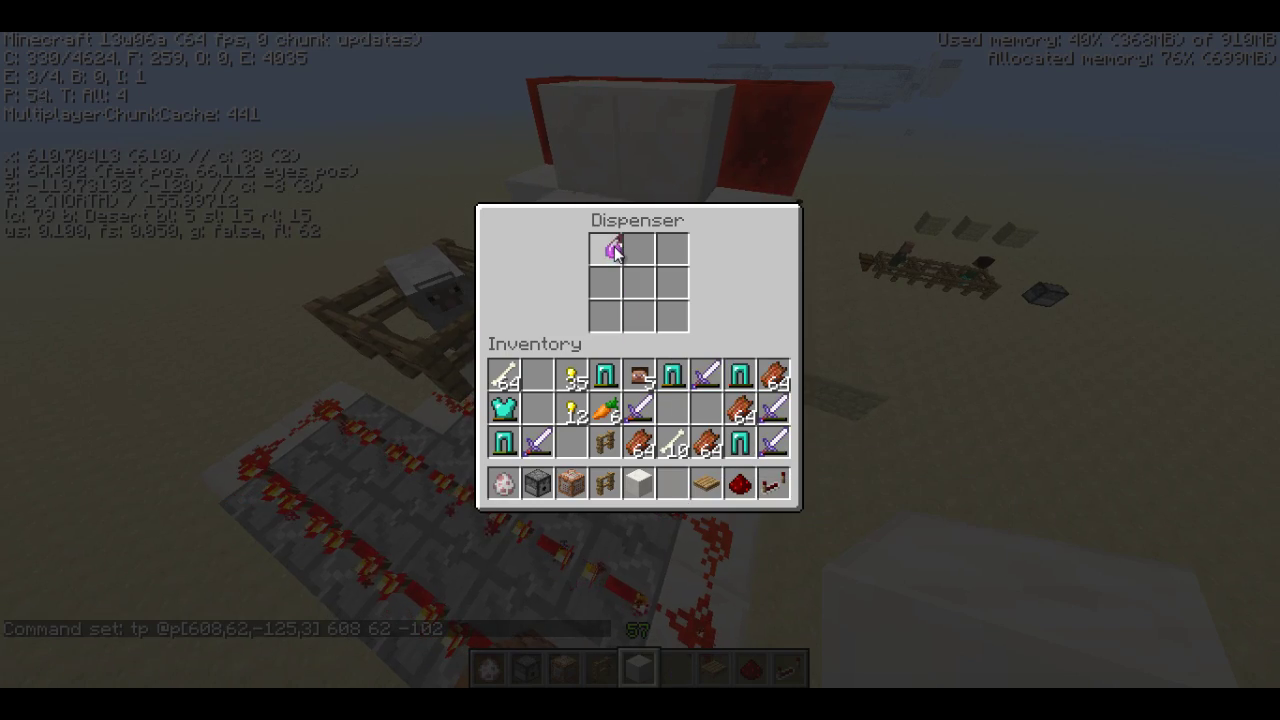
key(Escape)
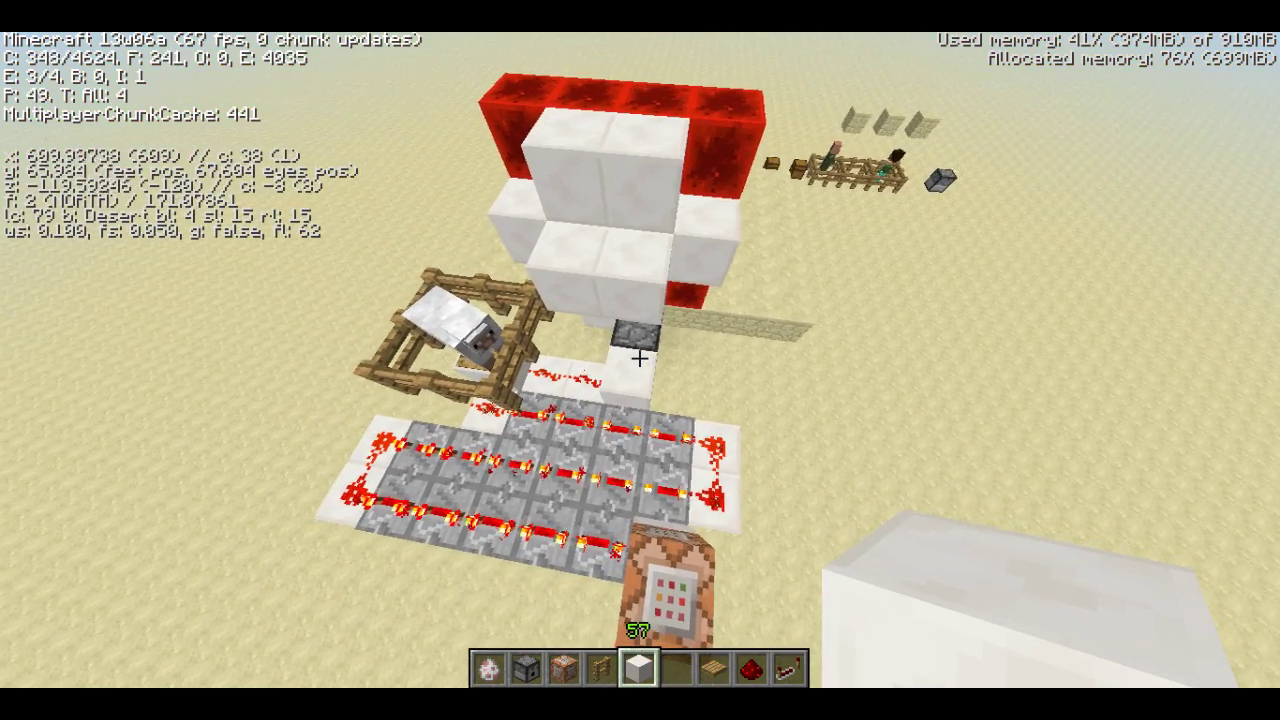
- Switch to the world in MCEdit and select only the dispenser block beside the repeater circuit
key(s)
key(space)
key(a)
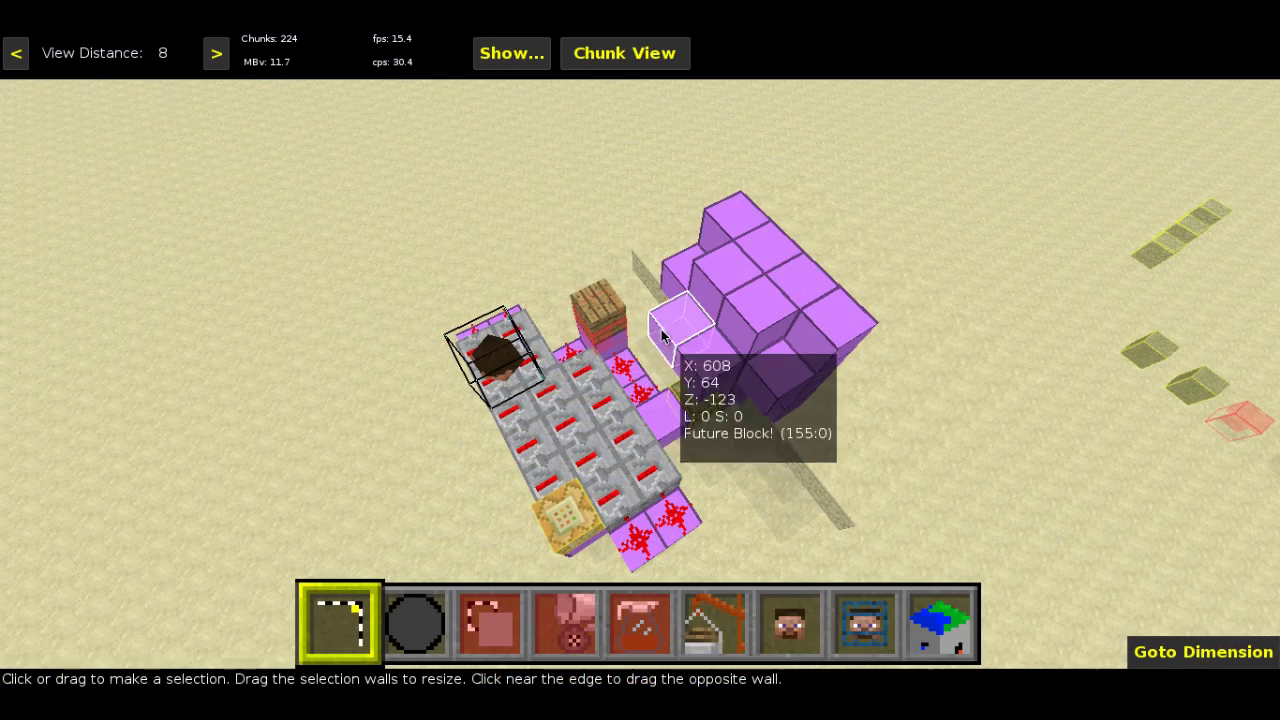
key(w)
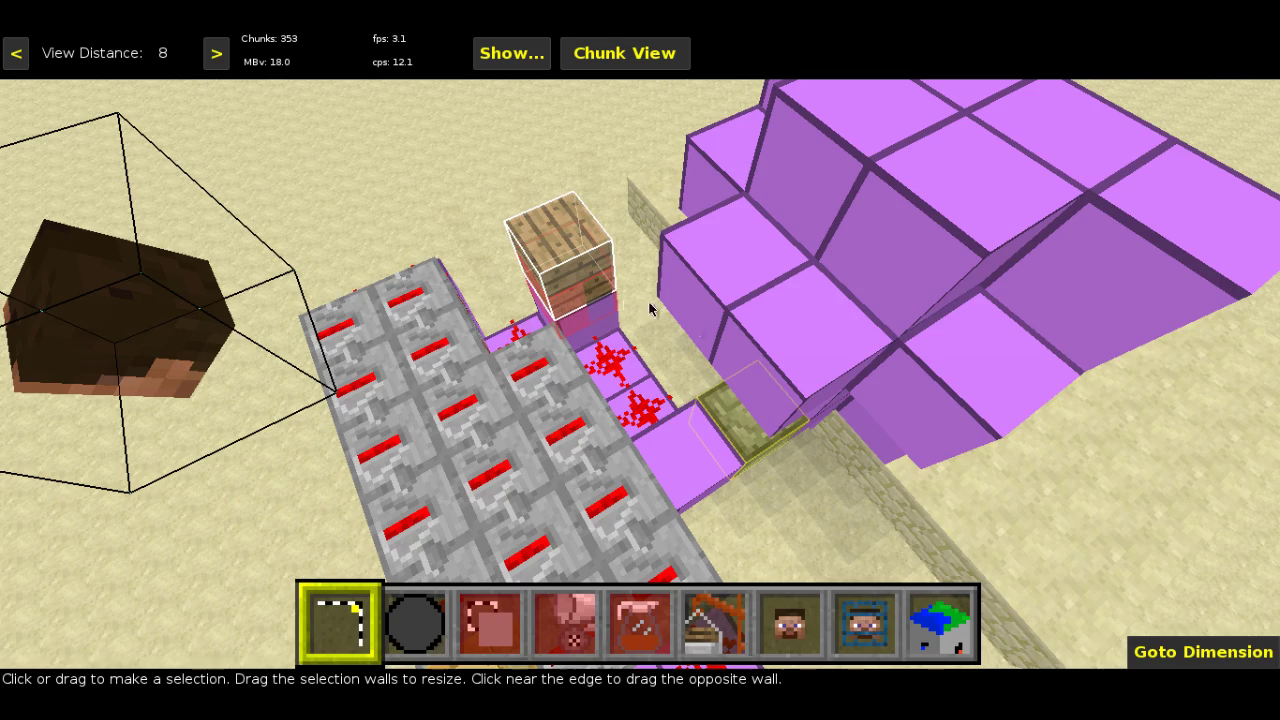
key(d)
right_click(609, 374)
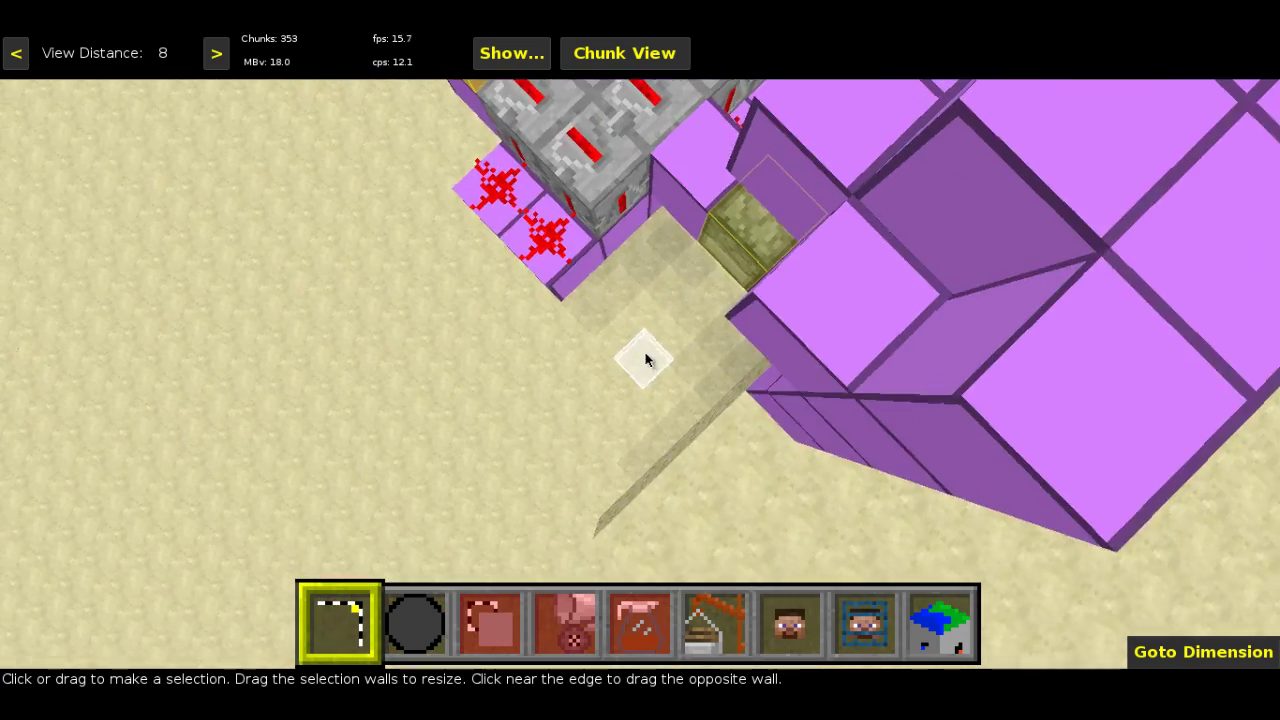
key(a)
right_click(643, 363)
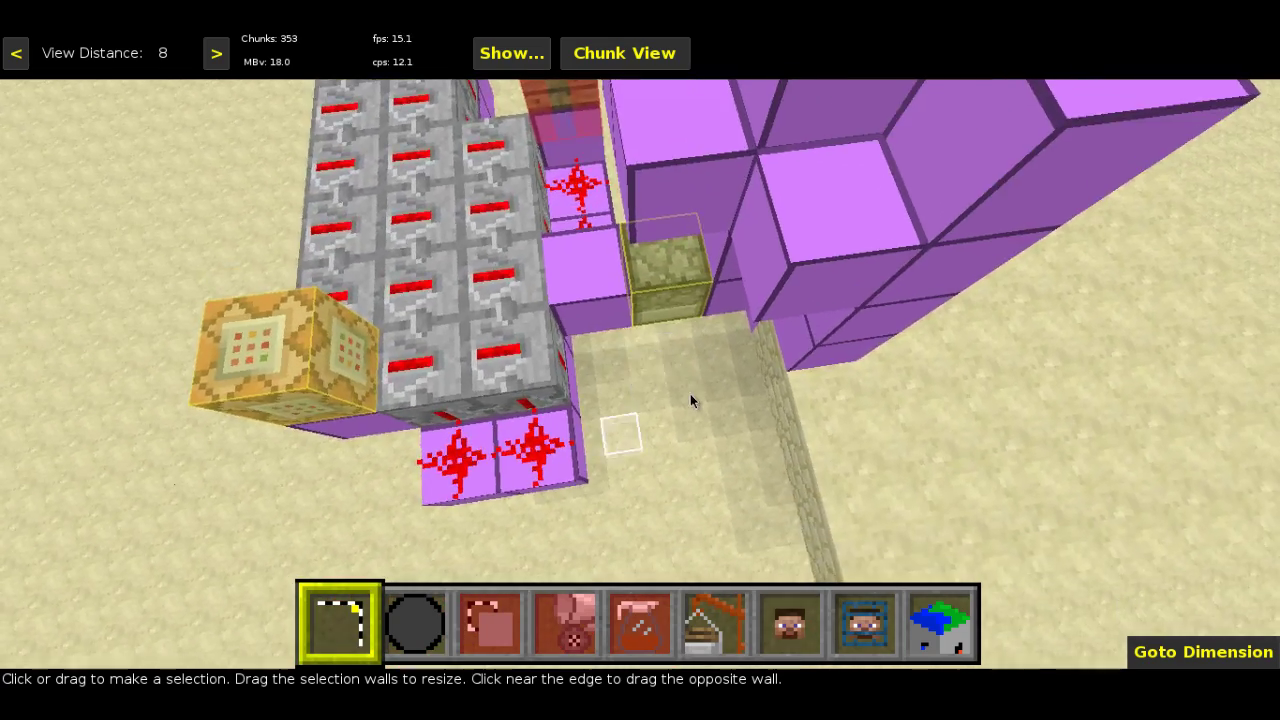
click(656, 296)
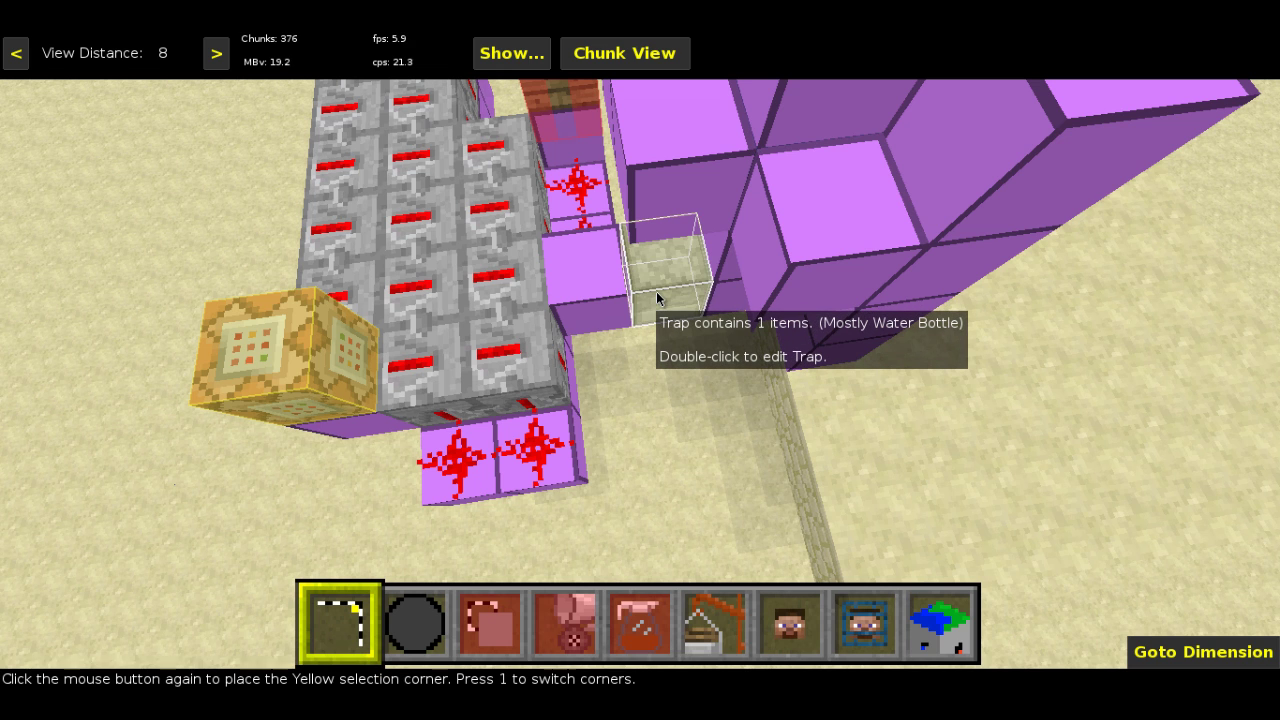
click(656, 296)
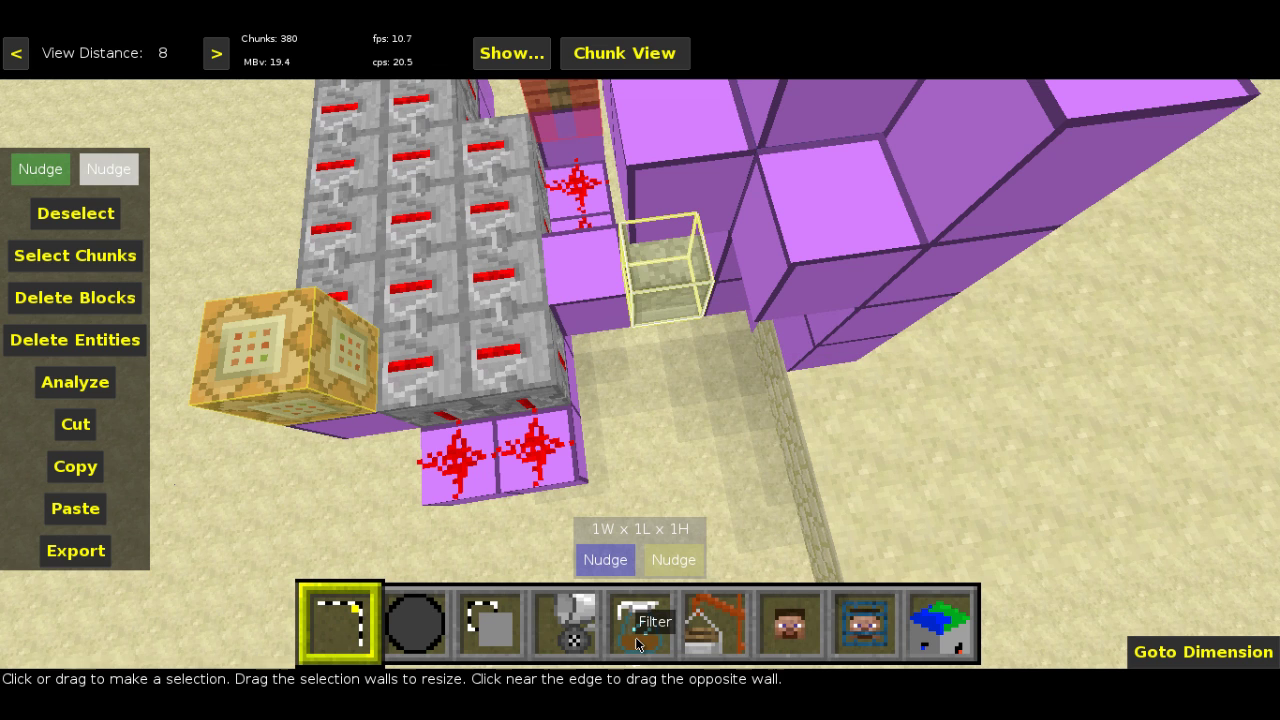
- Apply the Modifypotions filter to the selected dispenser with effect Nausea, level 10 and a duration of 12 seconds
click(636, 592)
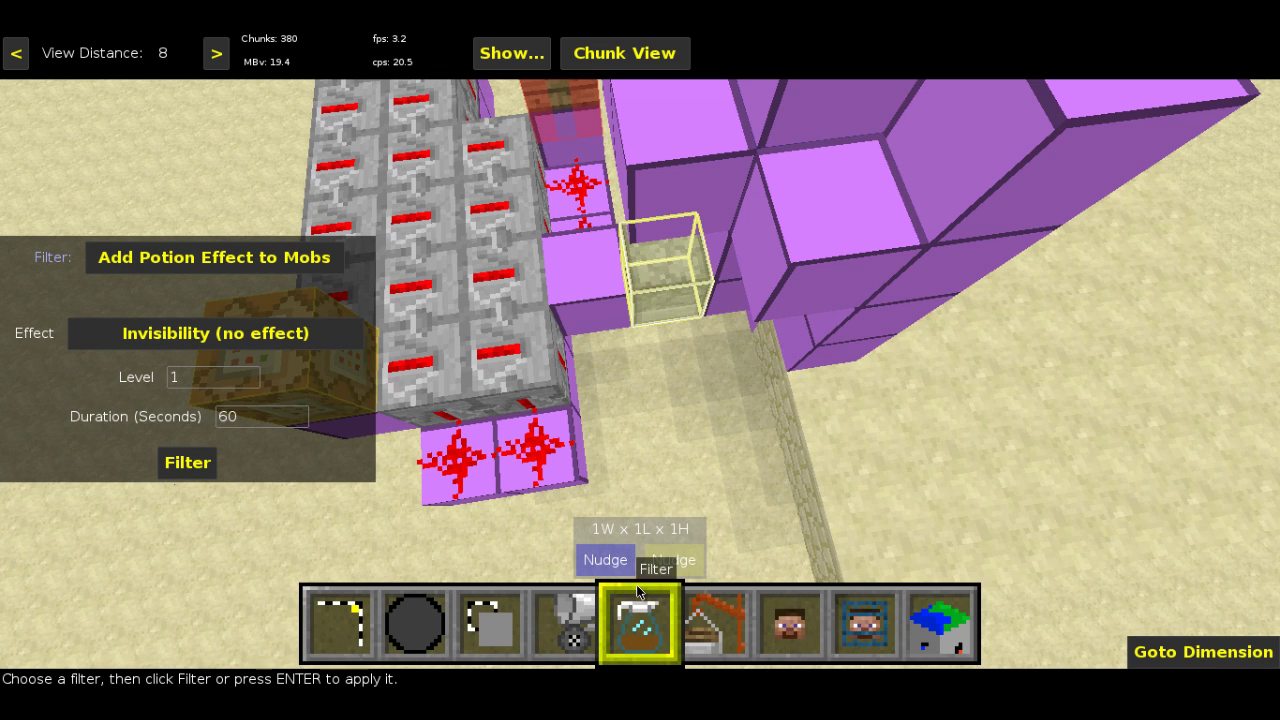
click(203, 260)
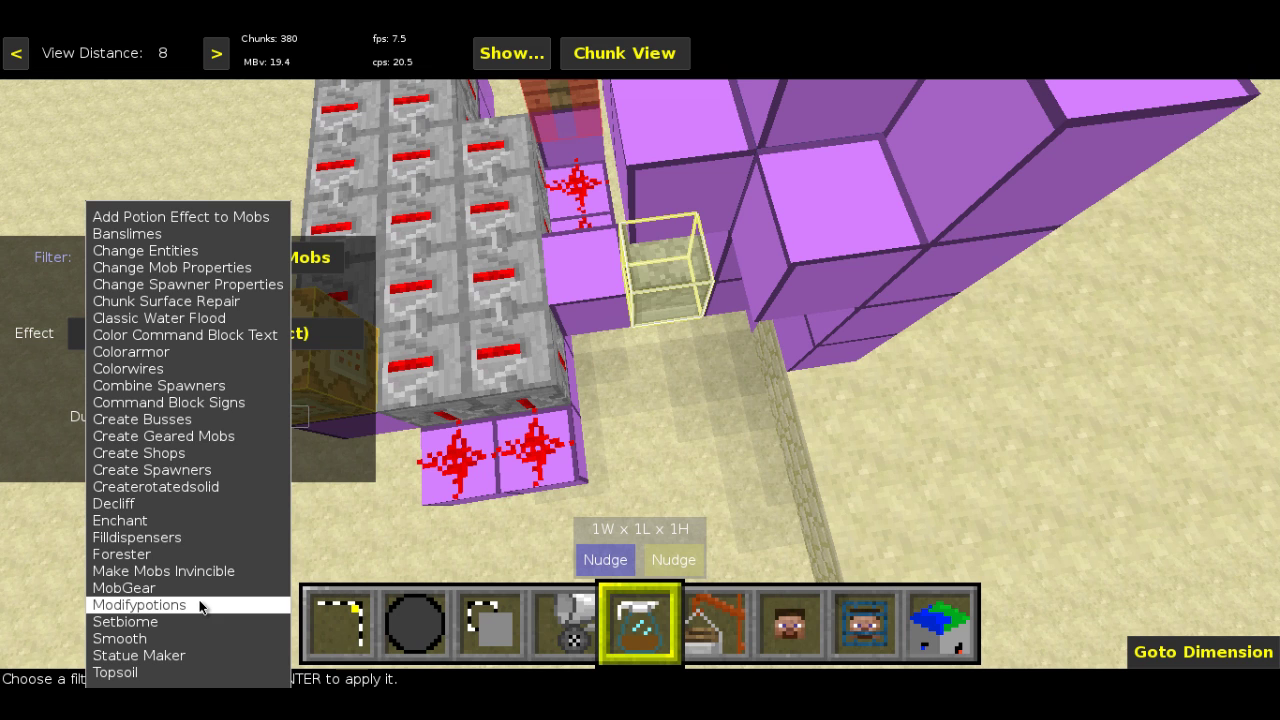
click(139, 605)
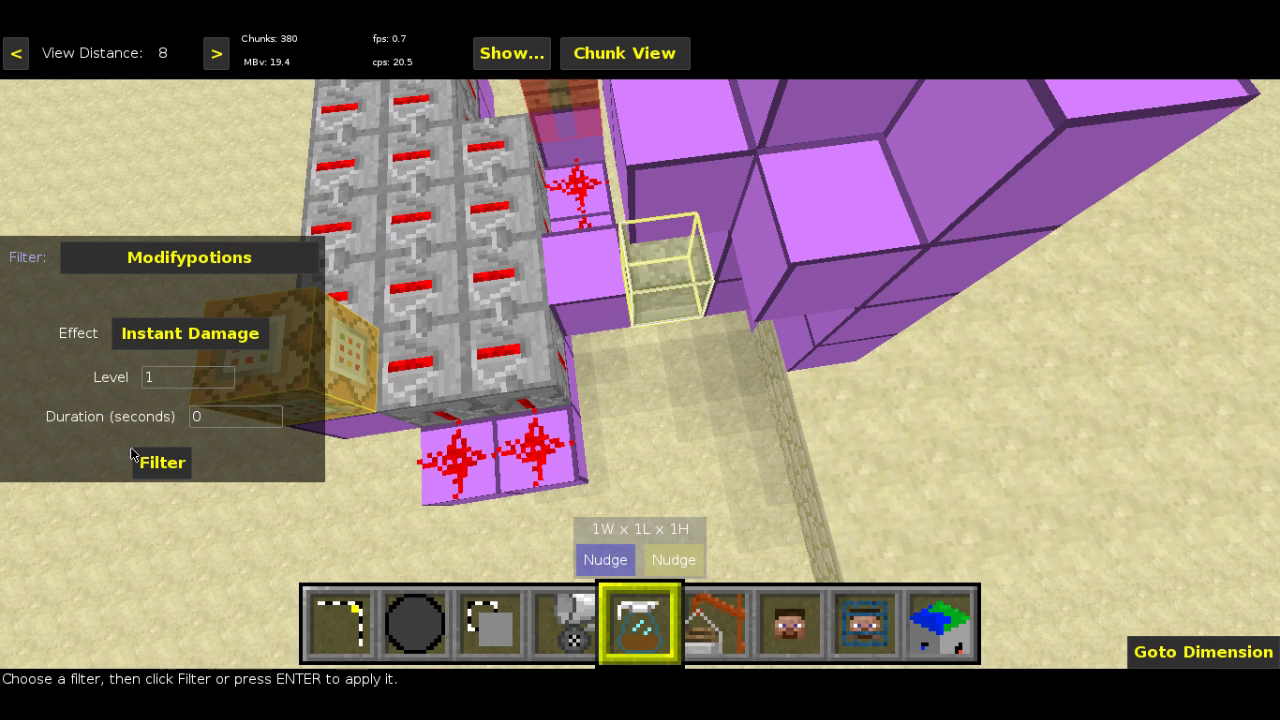
click(231, 343)
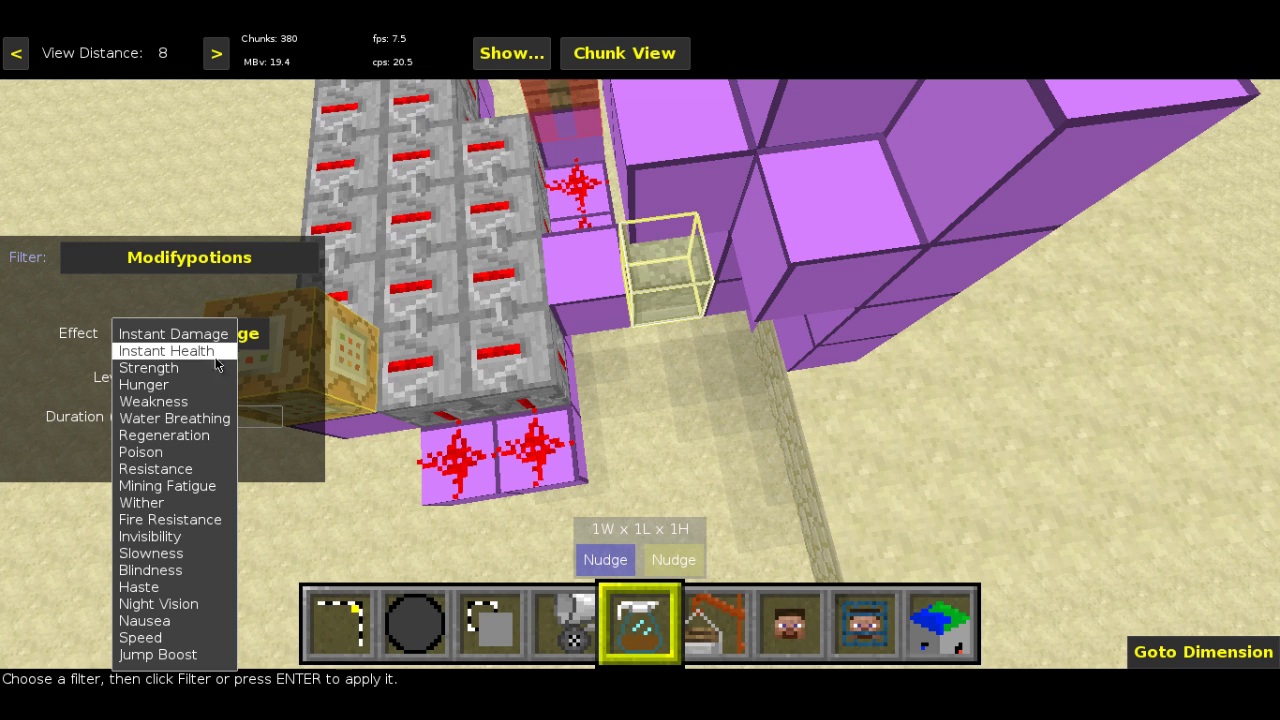
click(180, 622)
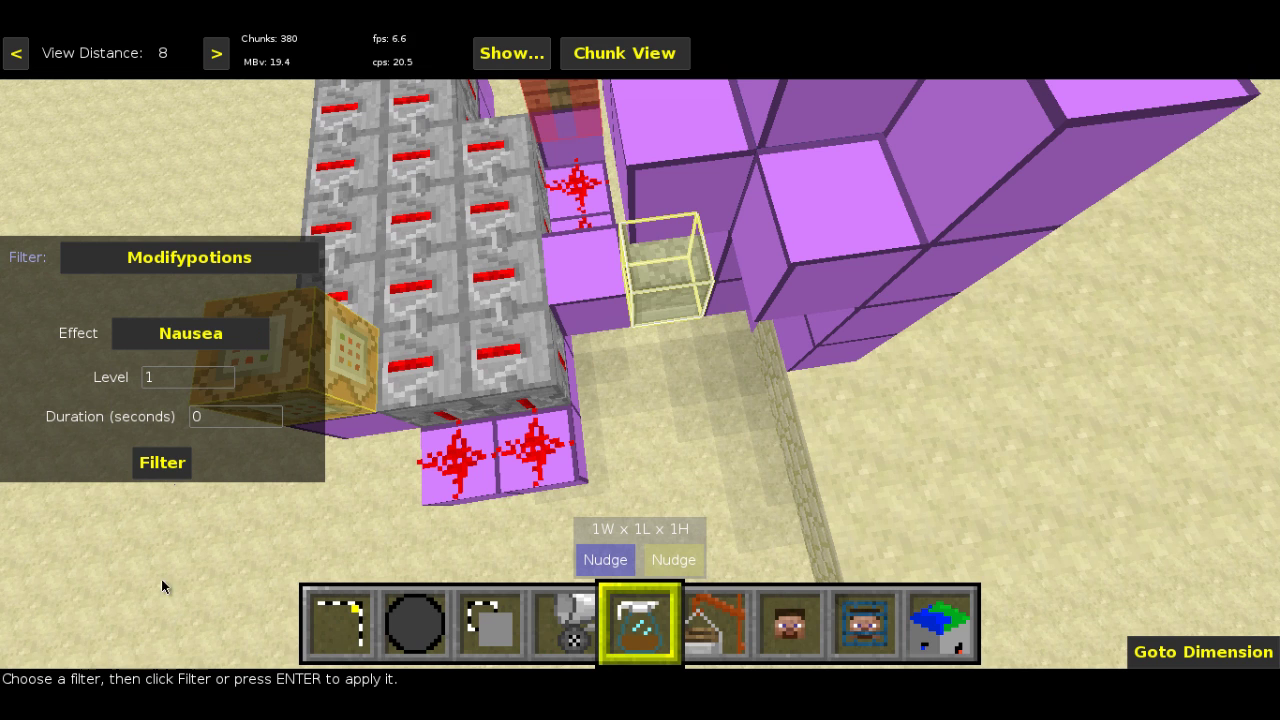
key(BackSpace)
text(10)
click(245, 416)
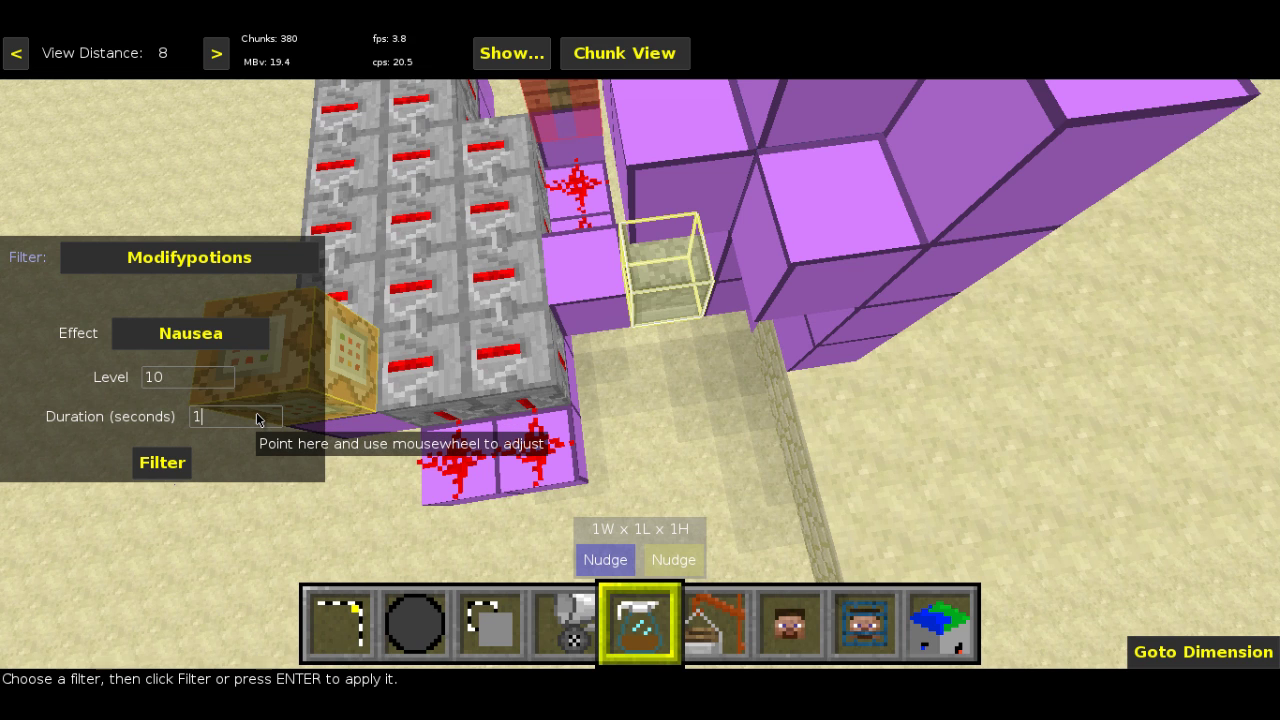
click(162, 463)
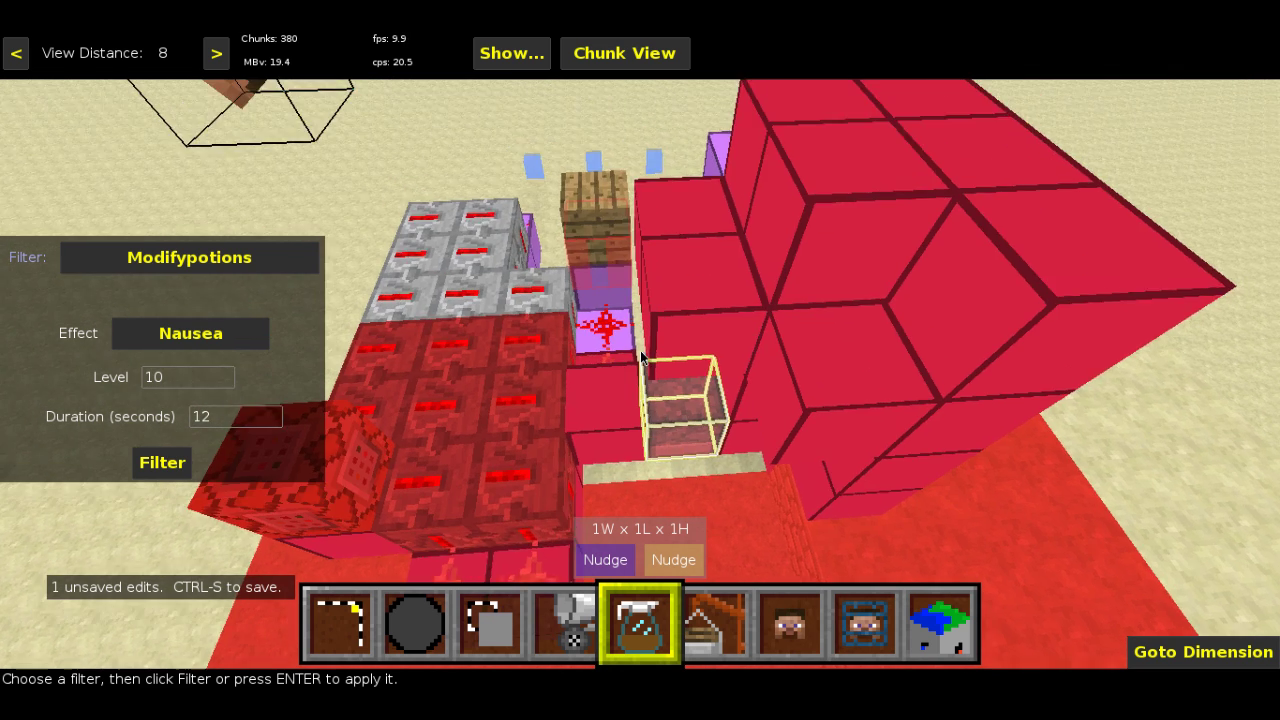
- Edit the dispenser's contents and set the count of the Water Bottle item to -1
right_click(640, 355)
click(351, 617)
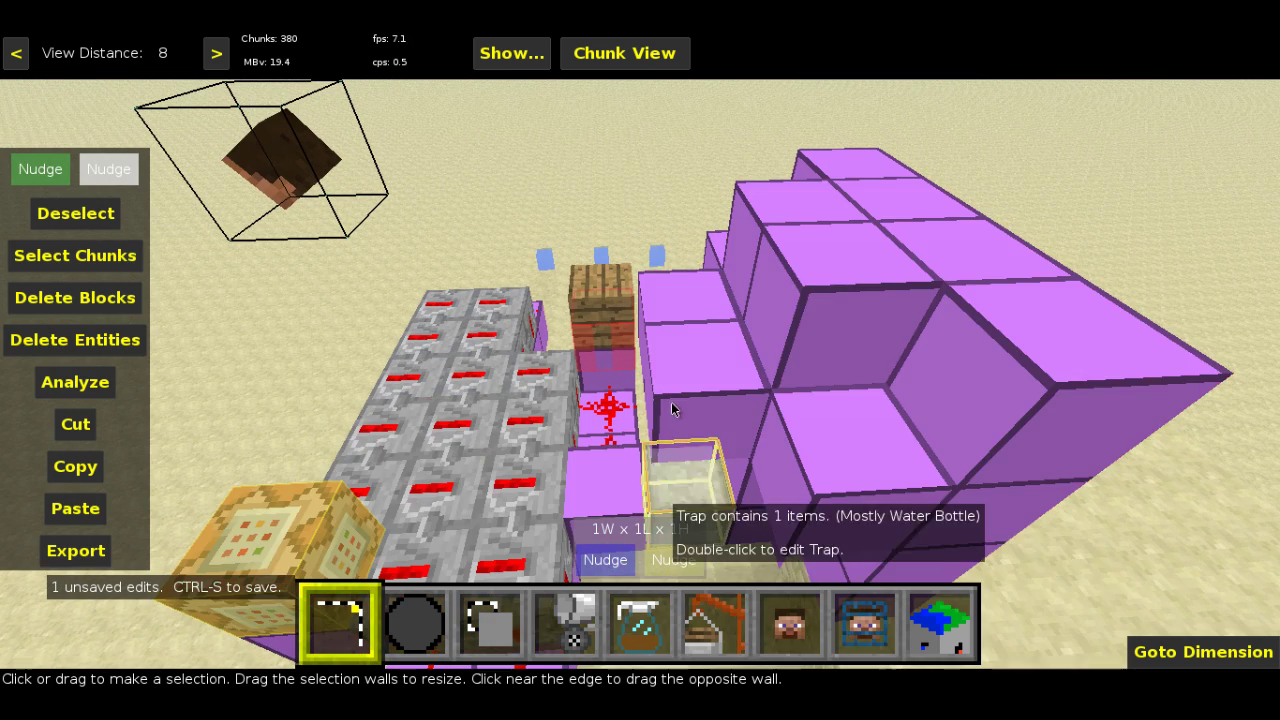
right_click(650, 370)
right_click(650, 370)
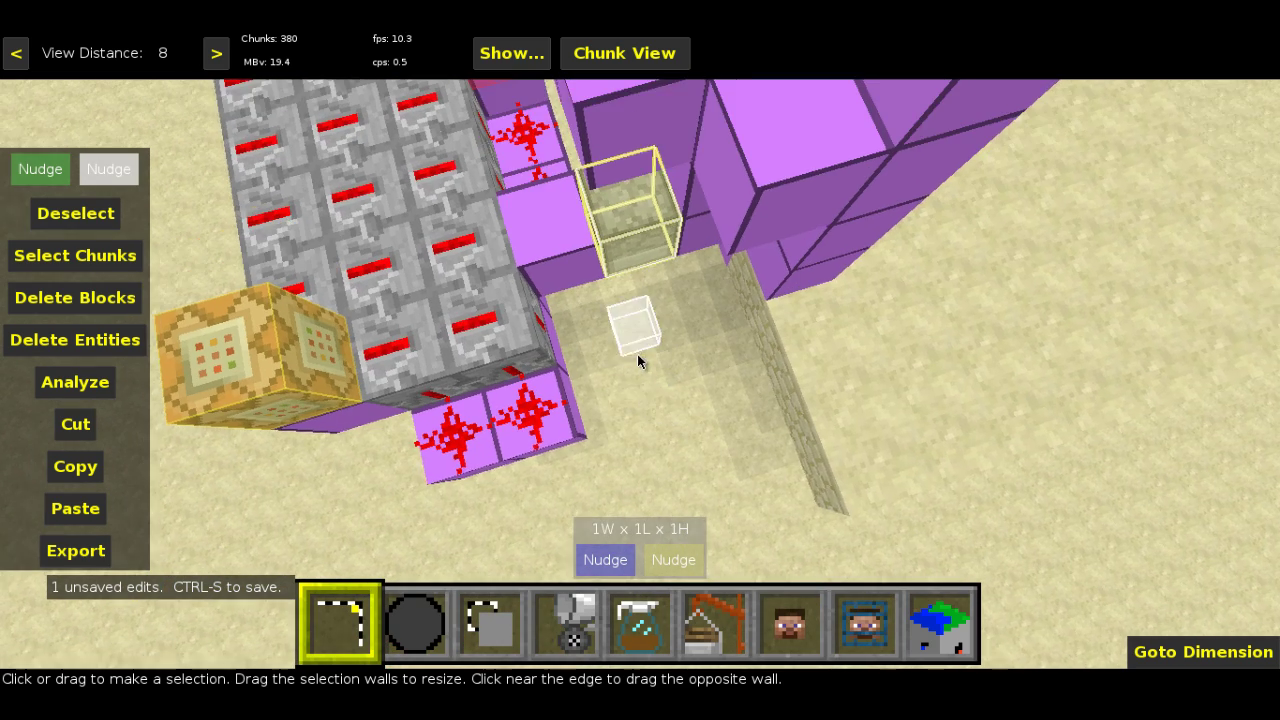
double_click(637, 335)
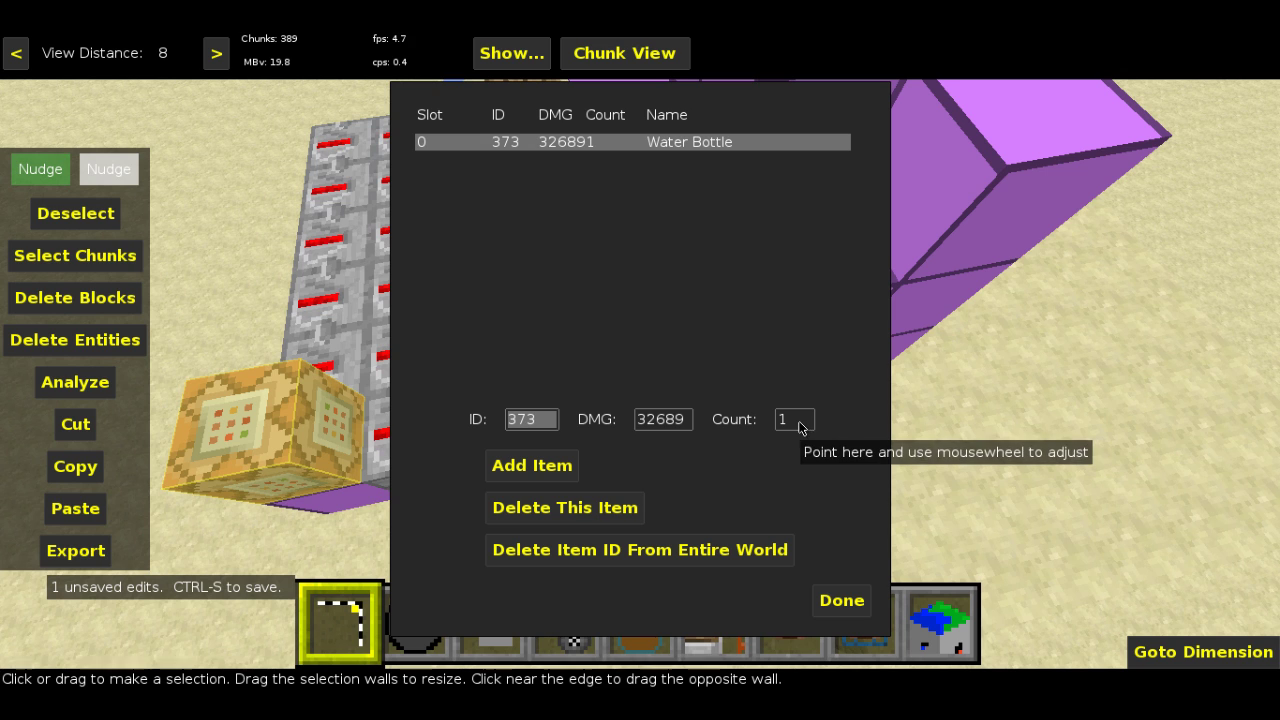
scroll(796, 424, down, 1)
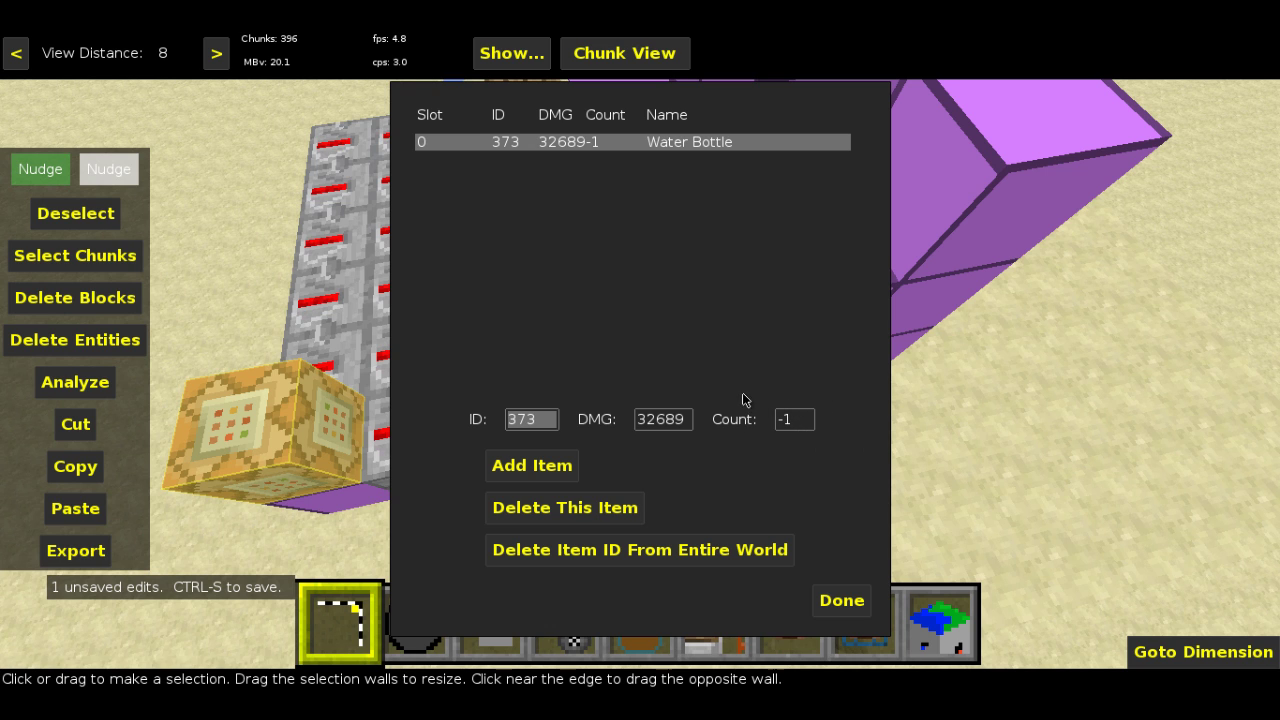
scroll(790, 424, up, 5)
scroll(790, 424, down, 5)
click(840, 601)
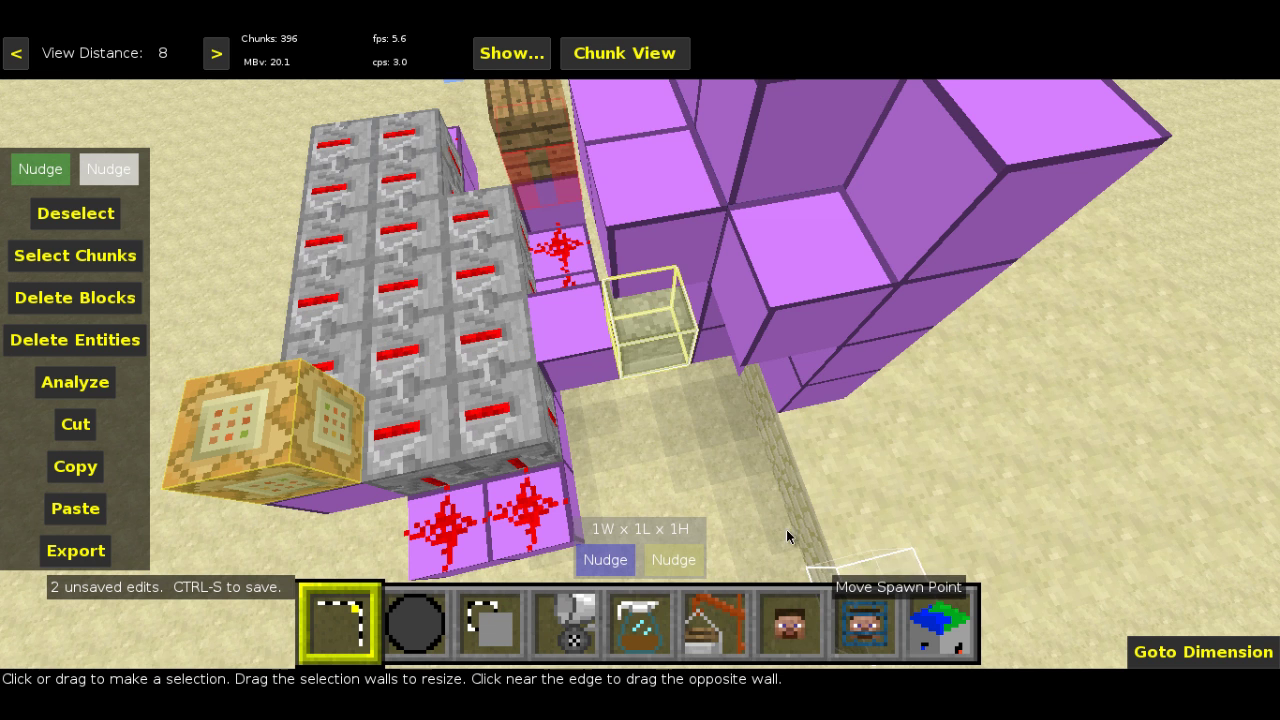
key(w)
key(k)
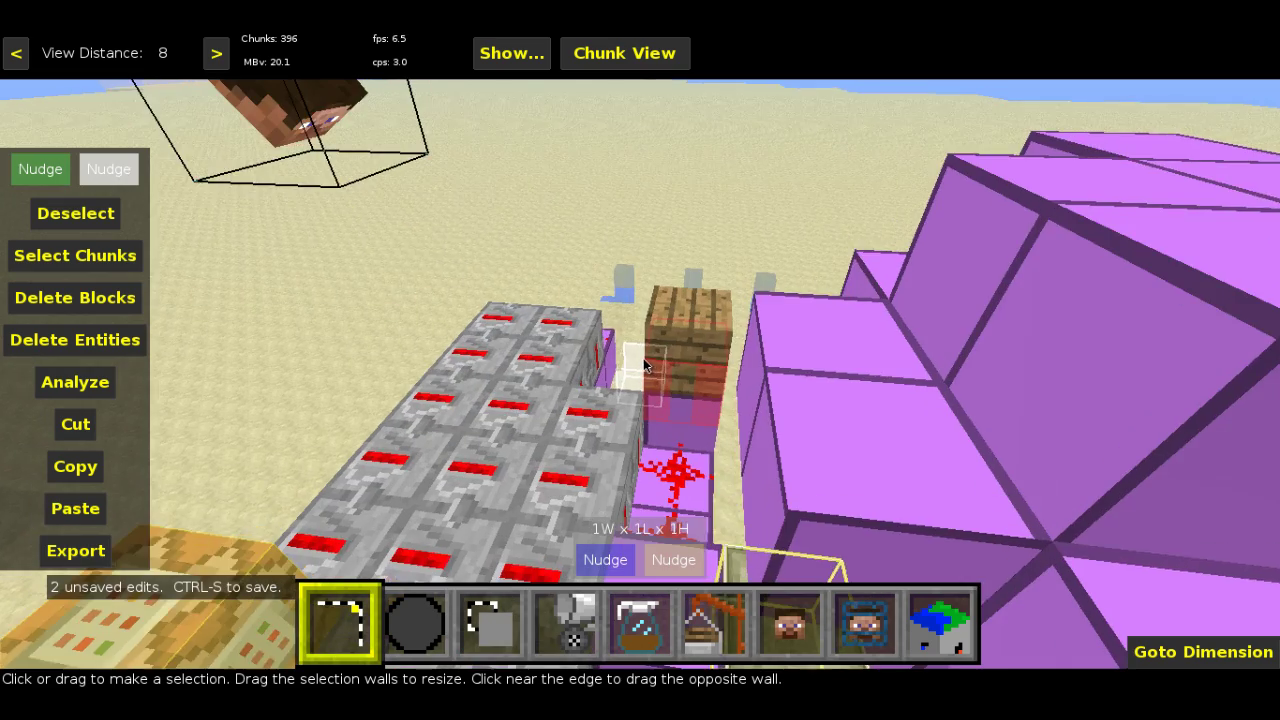
key(s)
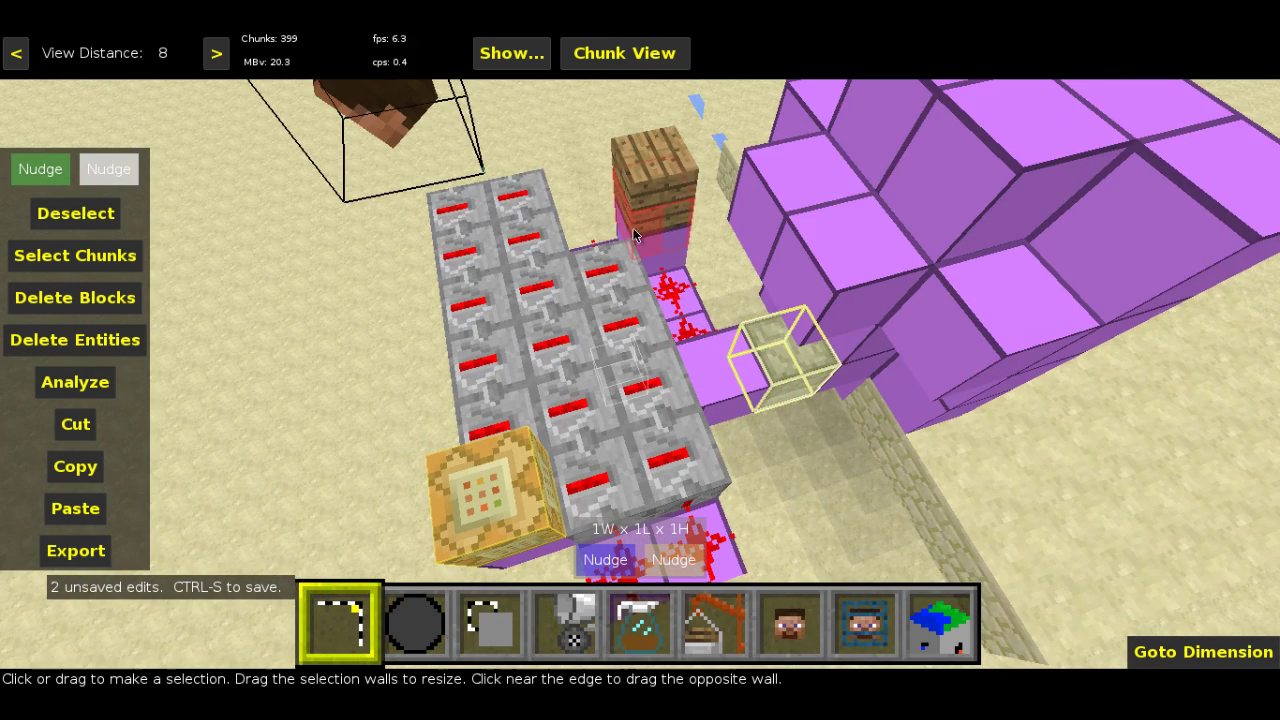
- Select the one-block space holding the sheep beside the repeaters and apply the Change Mob Properties filter with Health 0
click(649, 211)
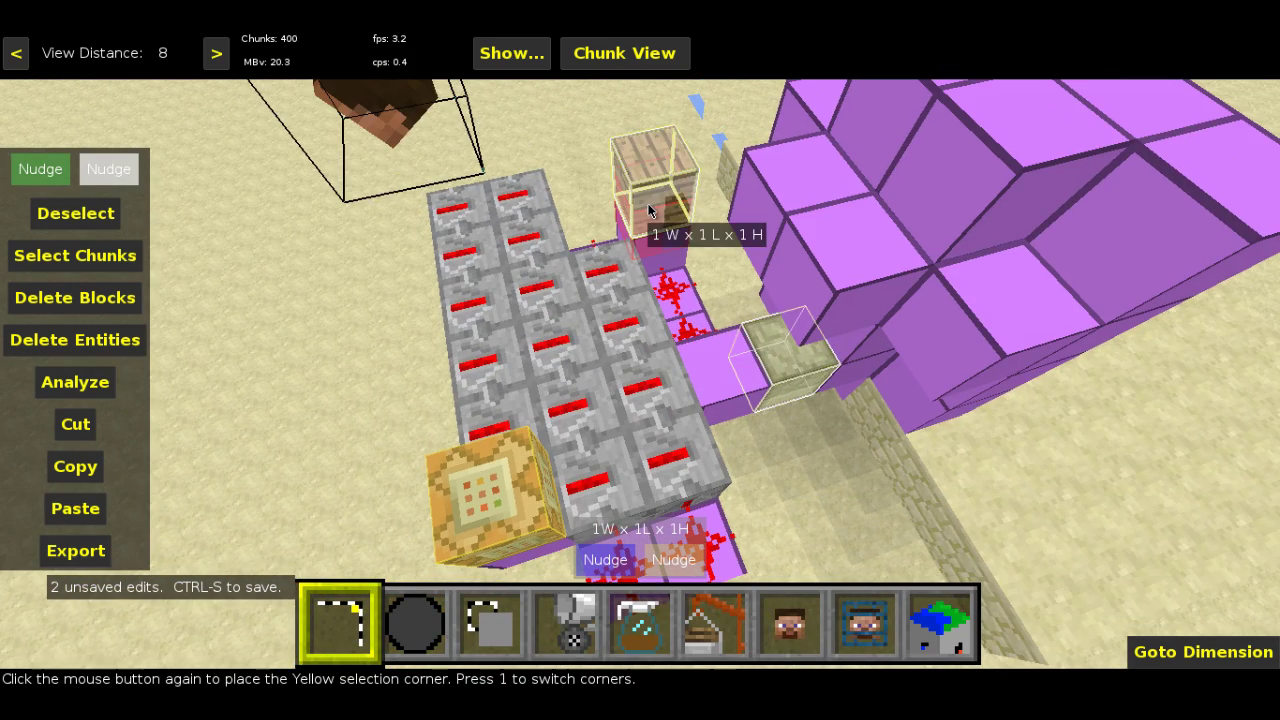
click(649, 211)
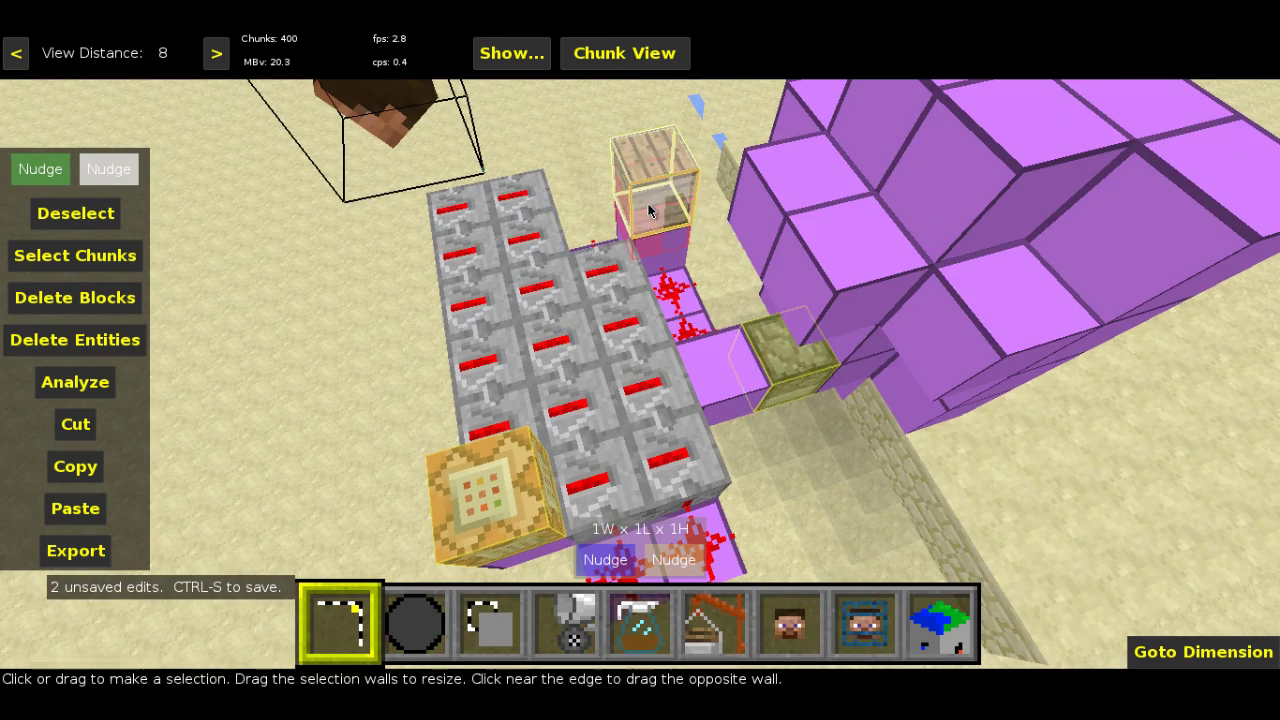
click(650, 628)
click(224, 261)
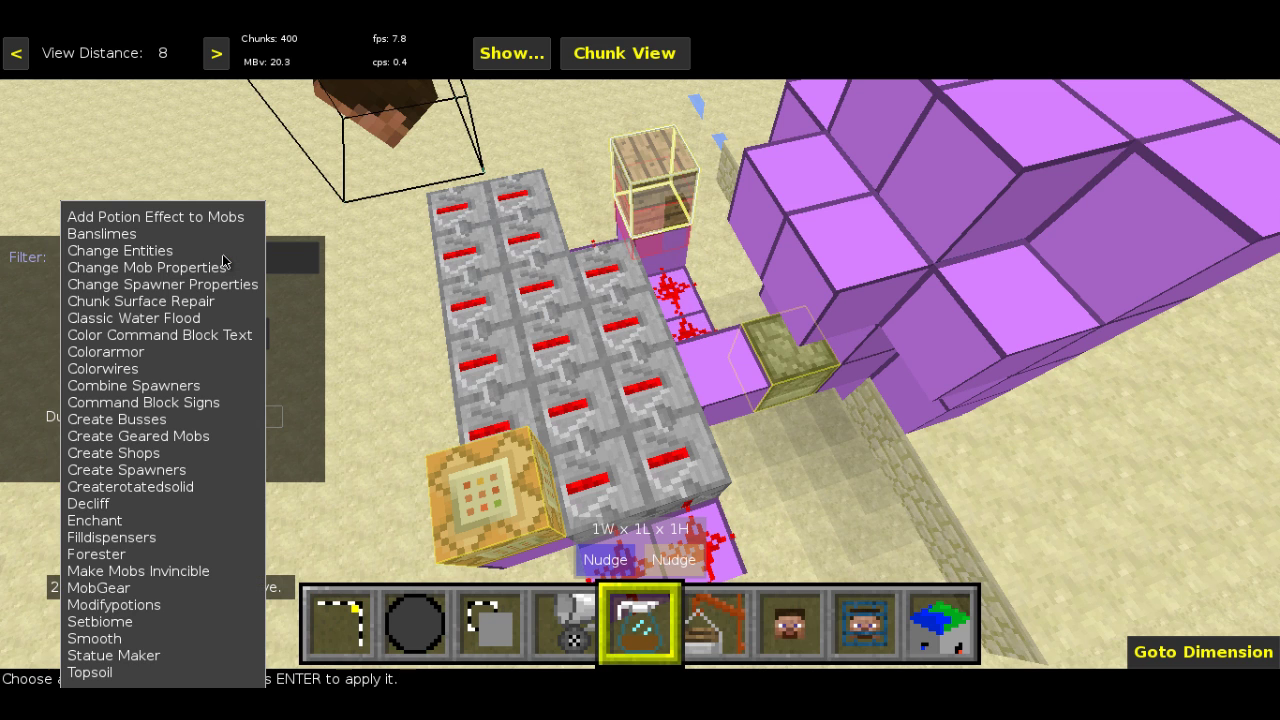
click(197, 268)
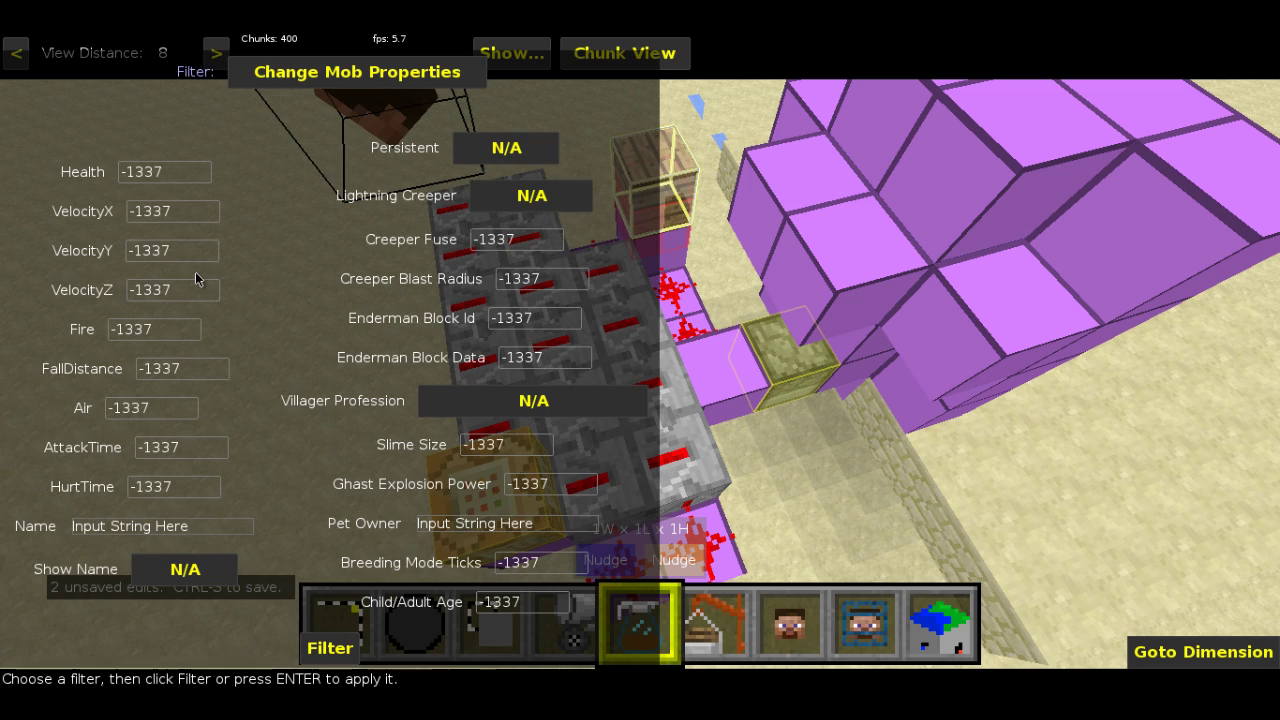
click(175, 177)
key(BackSpace)
key(BackSpace)
key(BackSpace)
key(BackSpace)
key(BackSpace)
text(0)
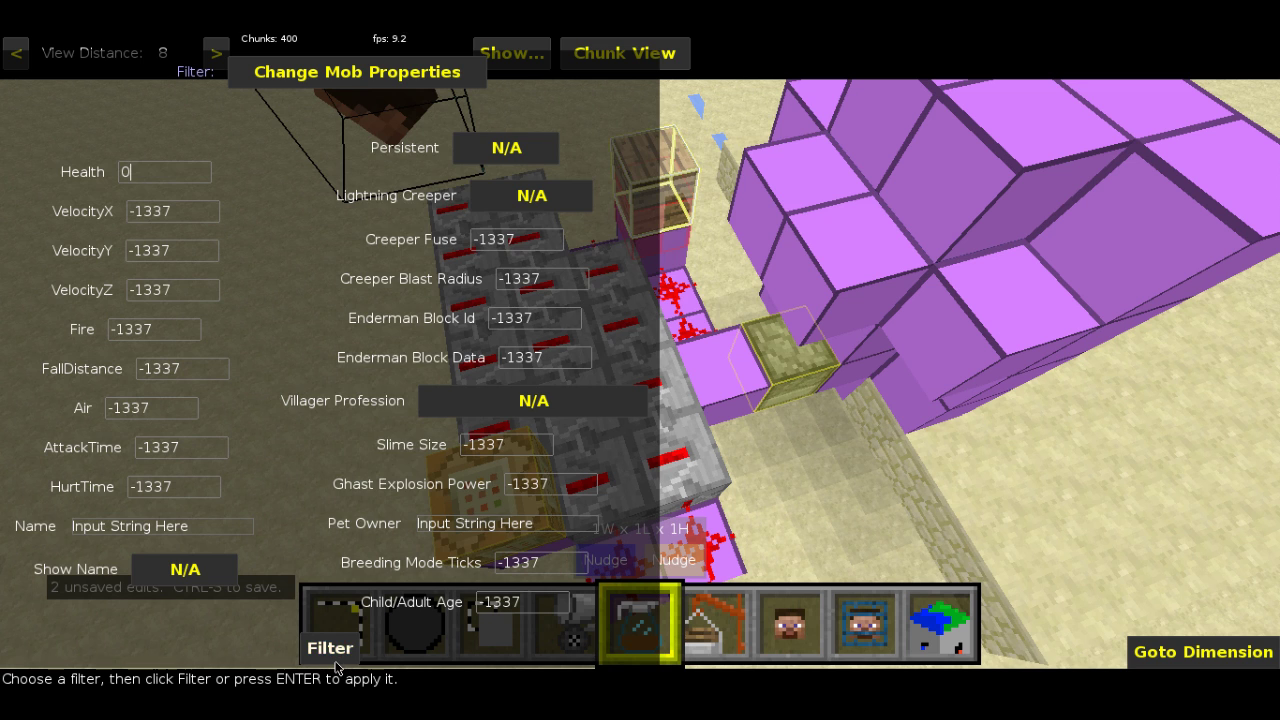
- Apply the Create Spawners filter to the selected block with Include position data enabled
click(375, 73)
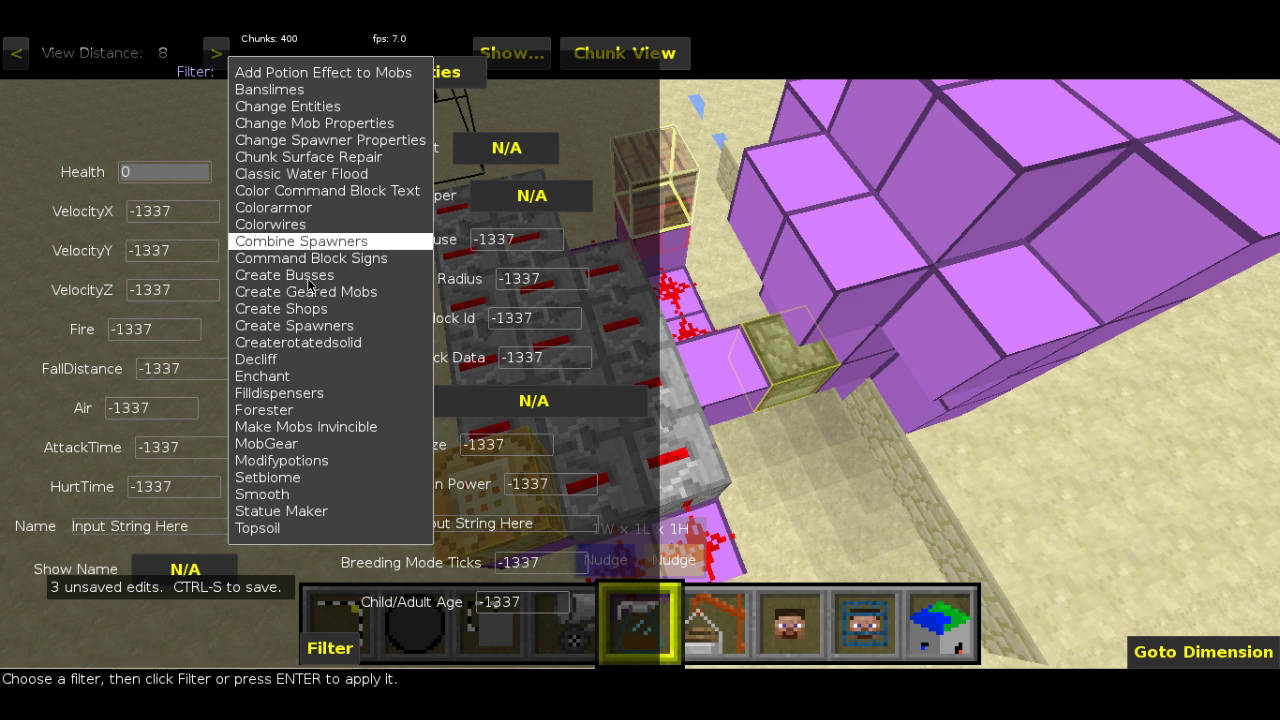
click(312, 326)
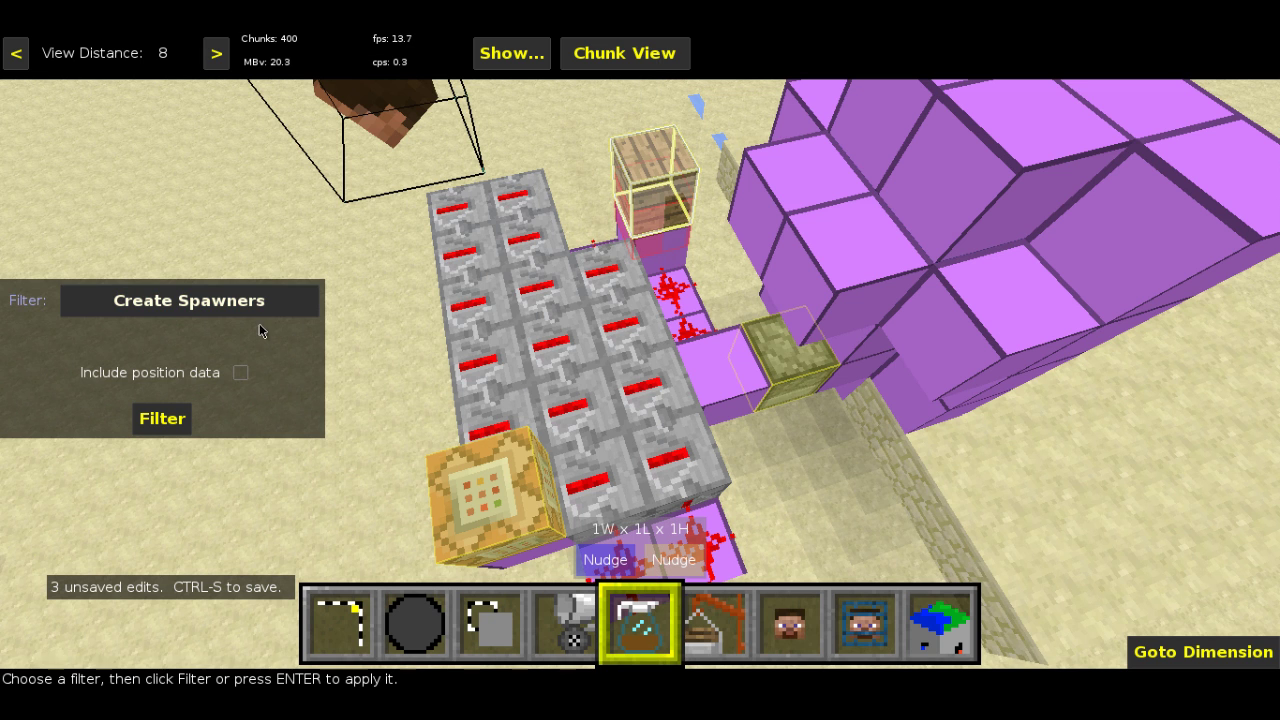
click(161, 419)
- Nudge the spawner off the purple block and down to the ground beside the portal's base
right_click(669, 209)
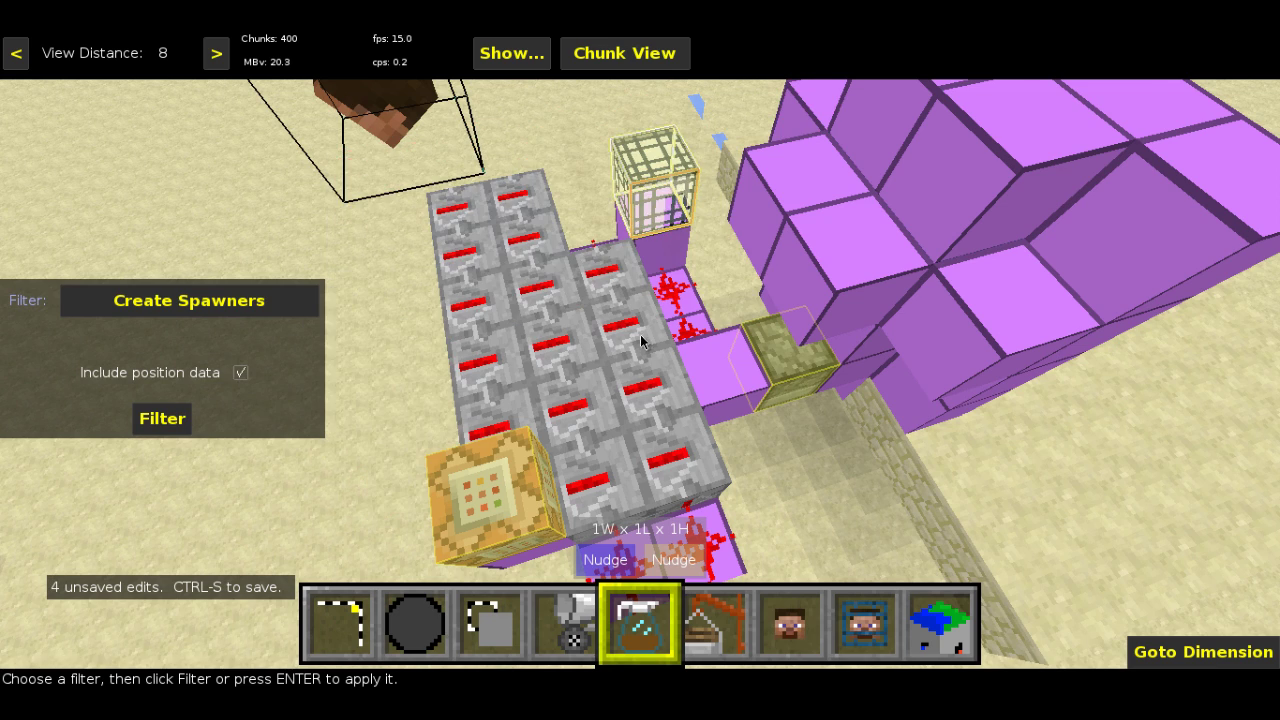
key(w)
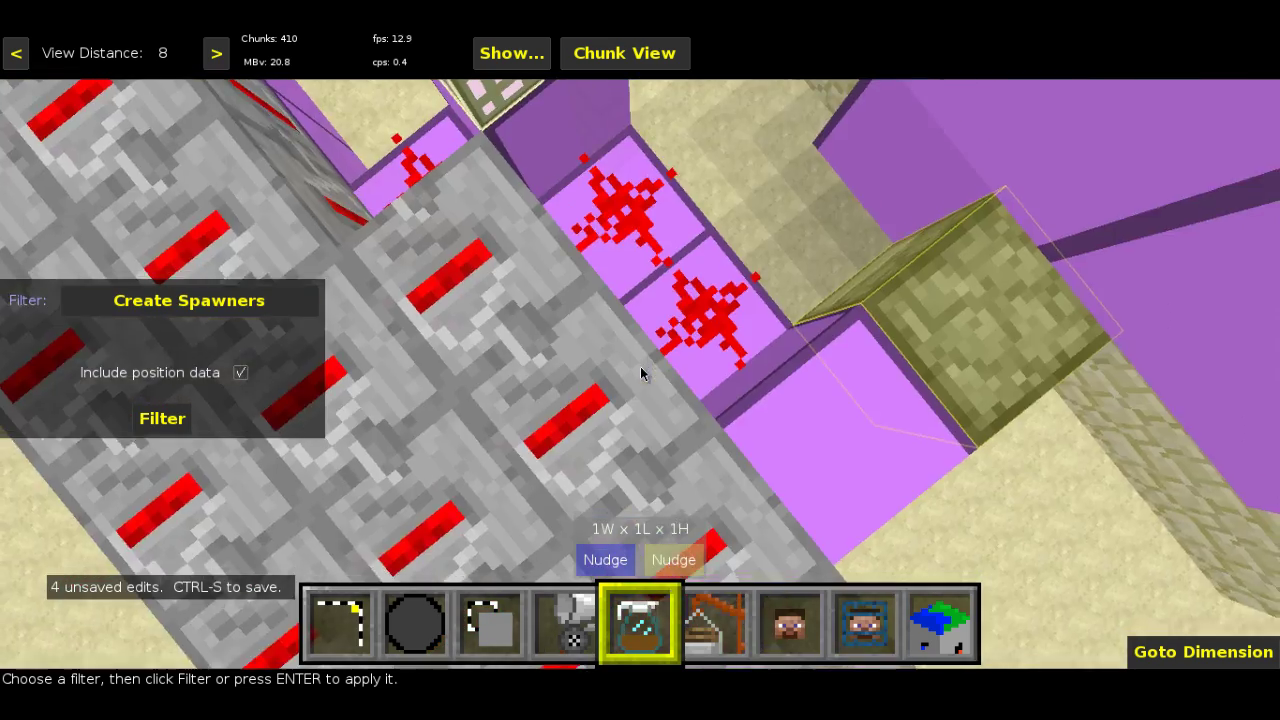
key(space)
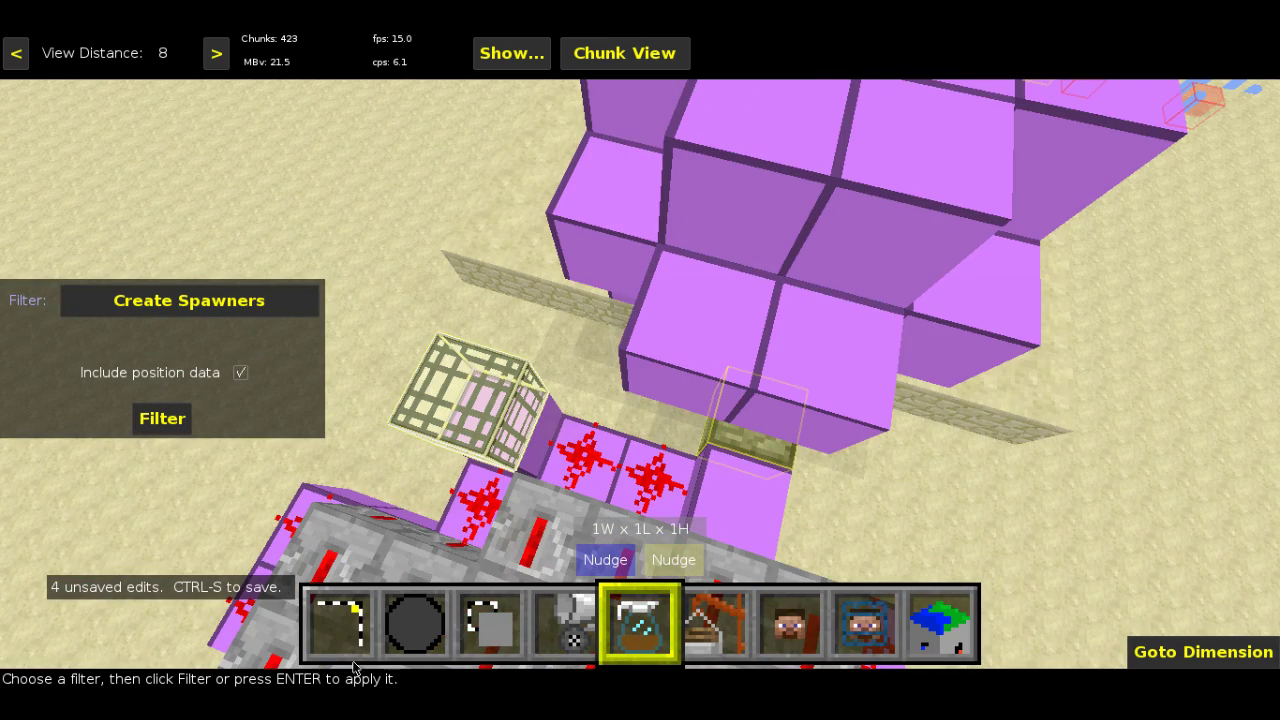
click(340, 620)
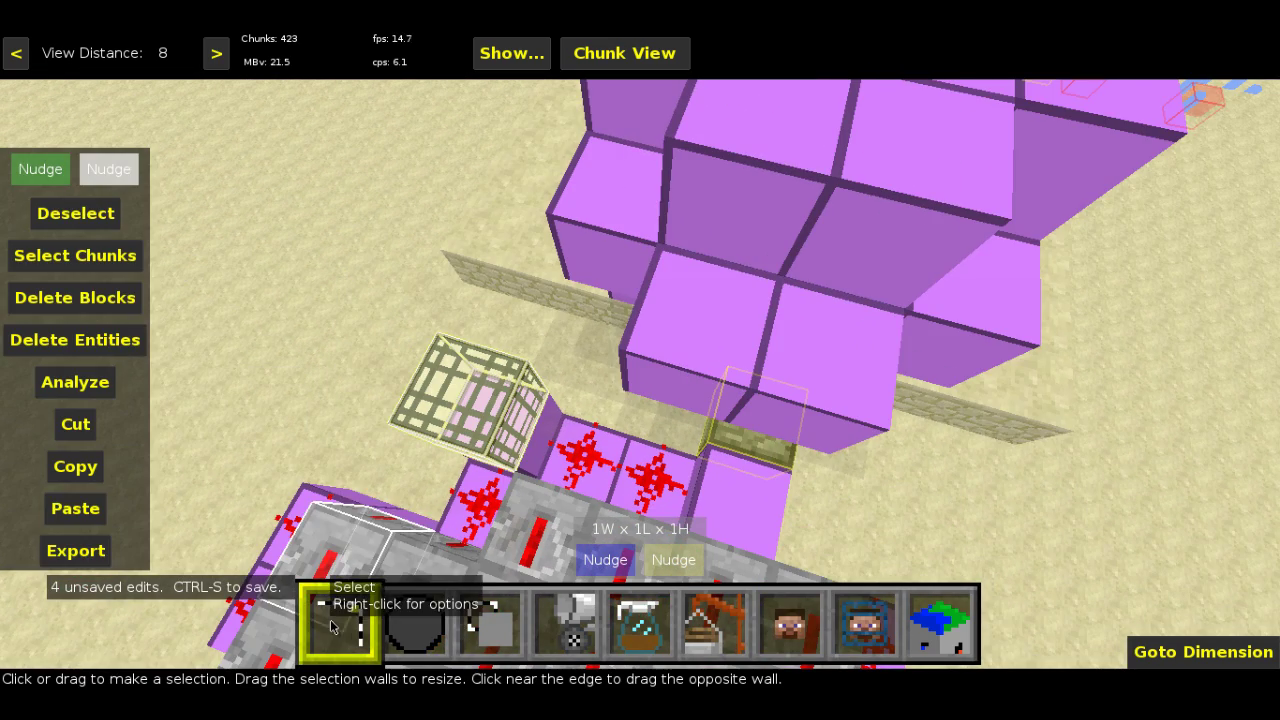
click(52, 166)
key(q)
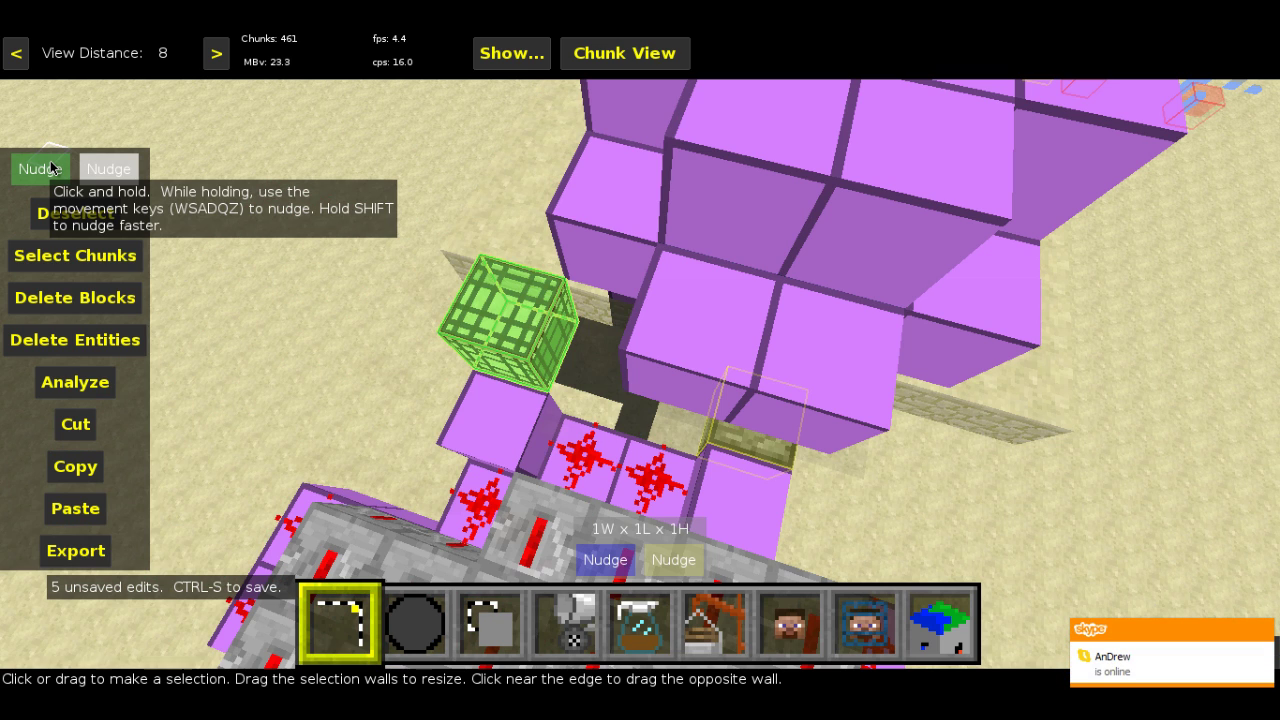
key(z)
key(z)
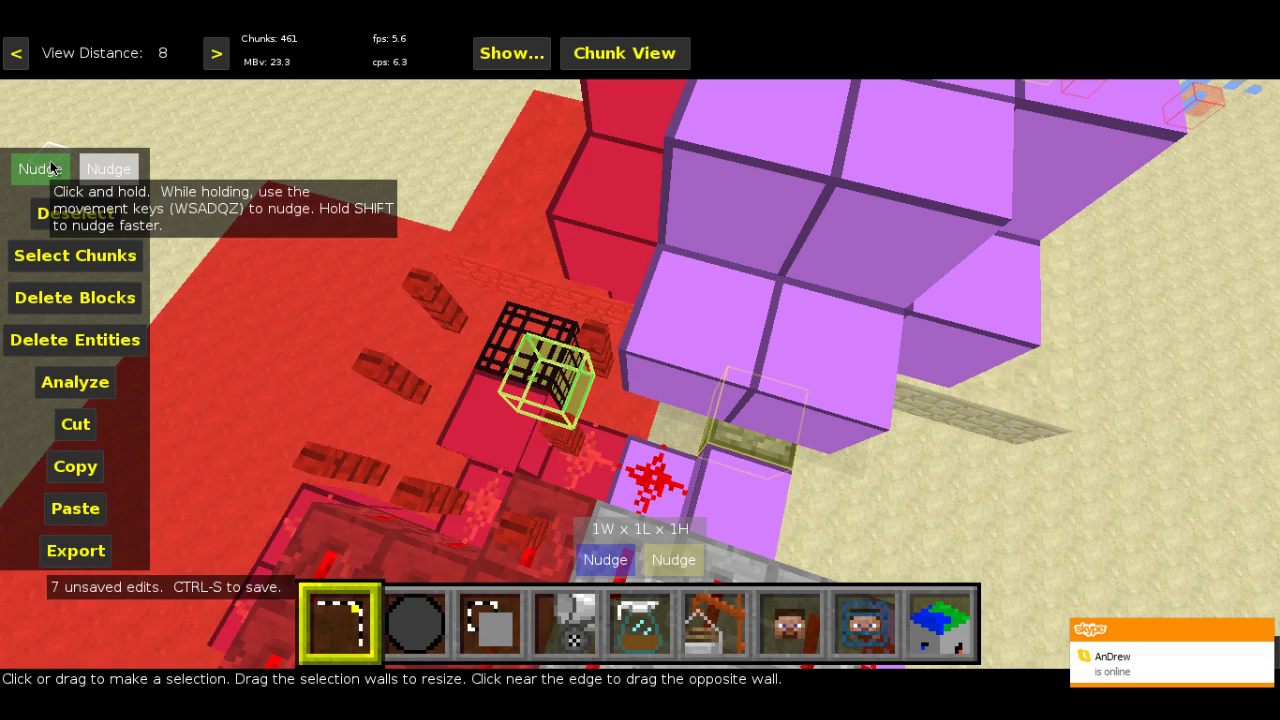
key(w)
right_click(394, 152)
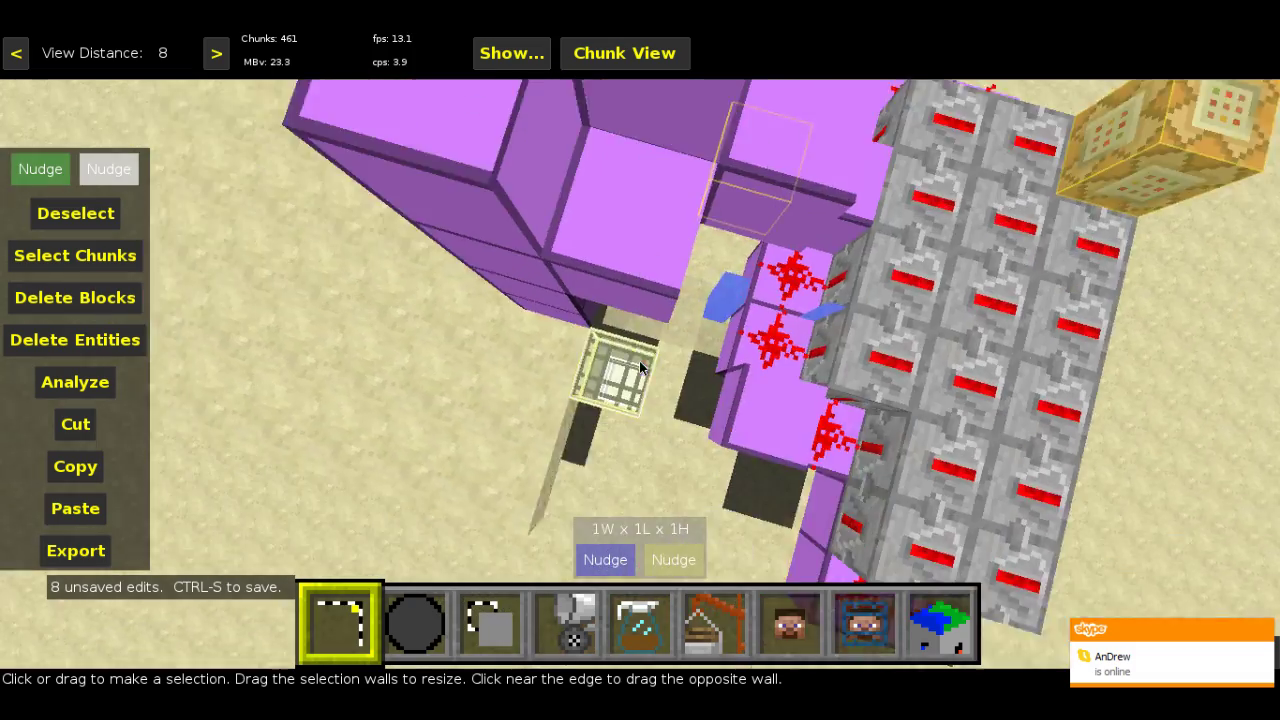
- Nudge the spawner in behind the base of the portal frame, between the frame and the redstone line
key(w)
key(s)
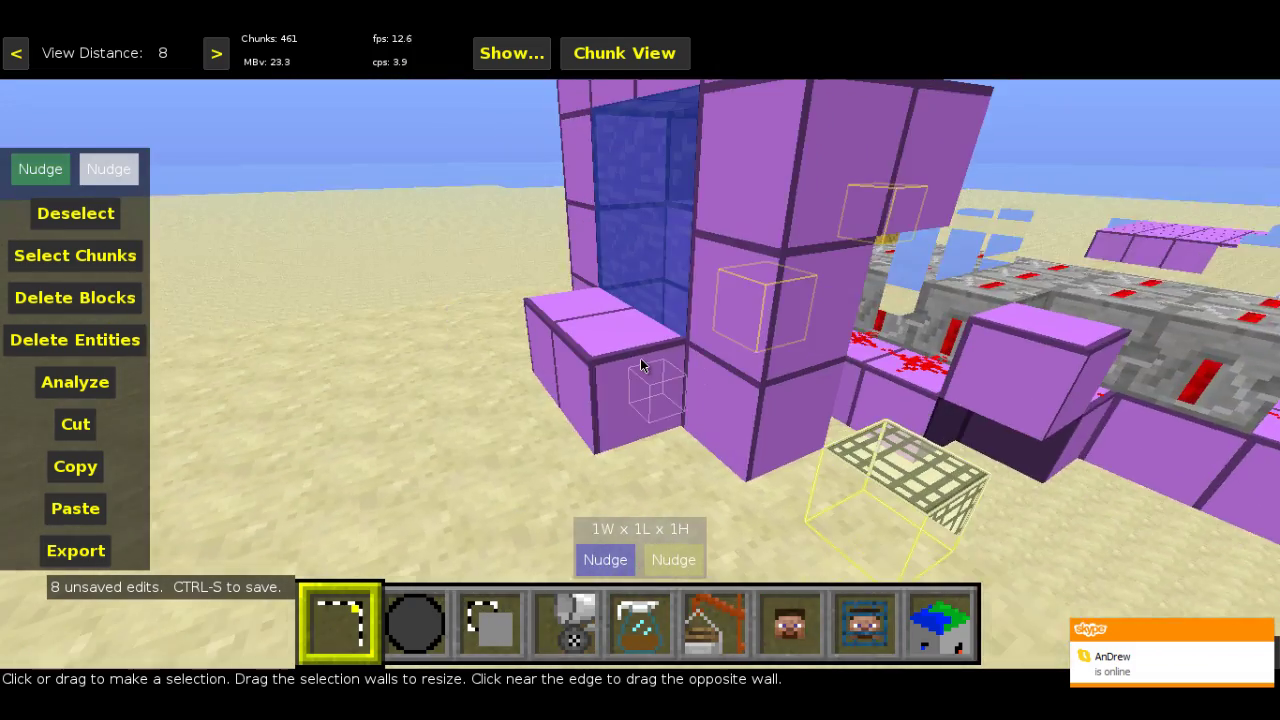
key(w)
key(s)
right_click(640, 365)
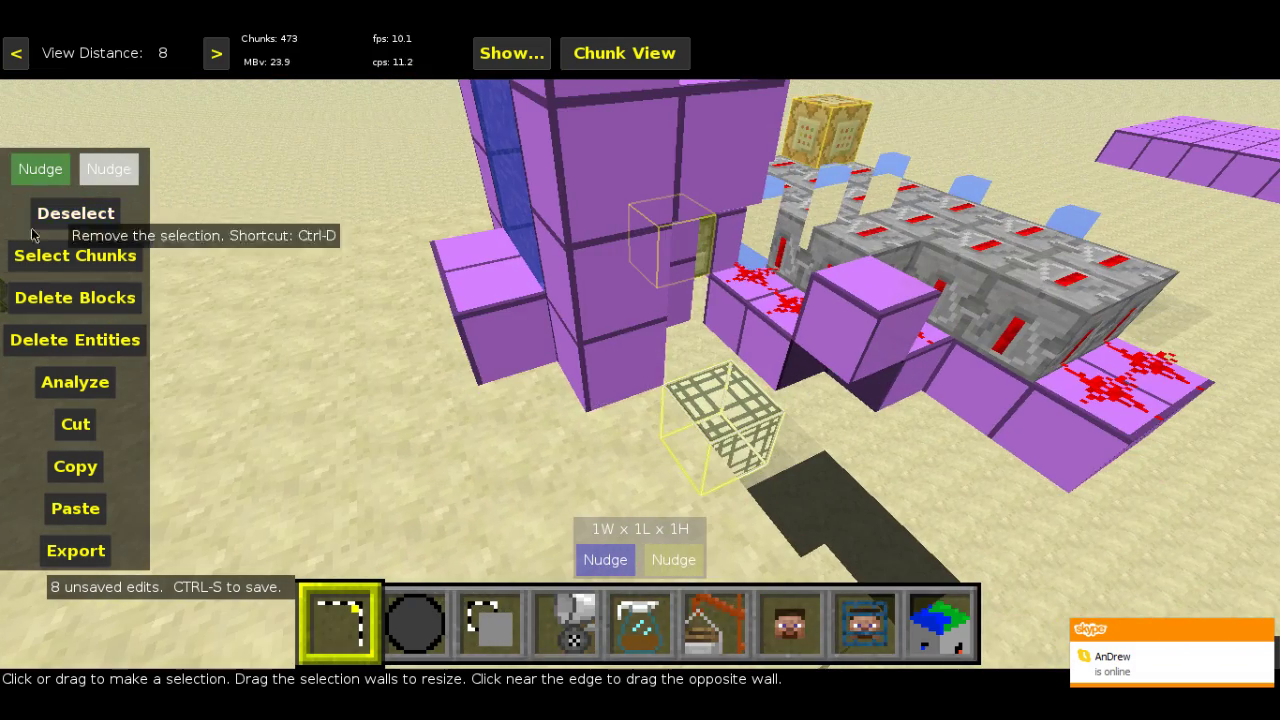
click(51, 168)
key(w)
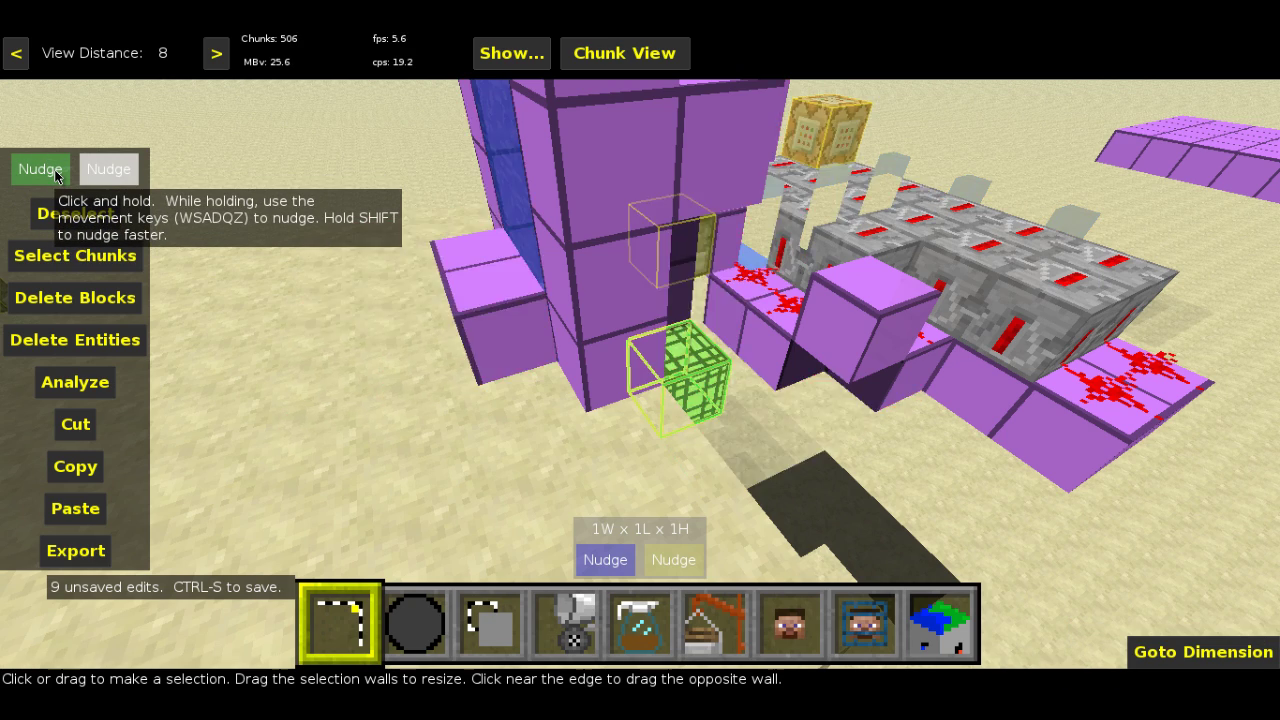
key(w)
key(d)
- Examine the spawner's placement from behind the portal and from its front entrance
right_click(628, 372)
key(w)
key(d)
key(w)
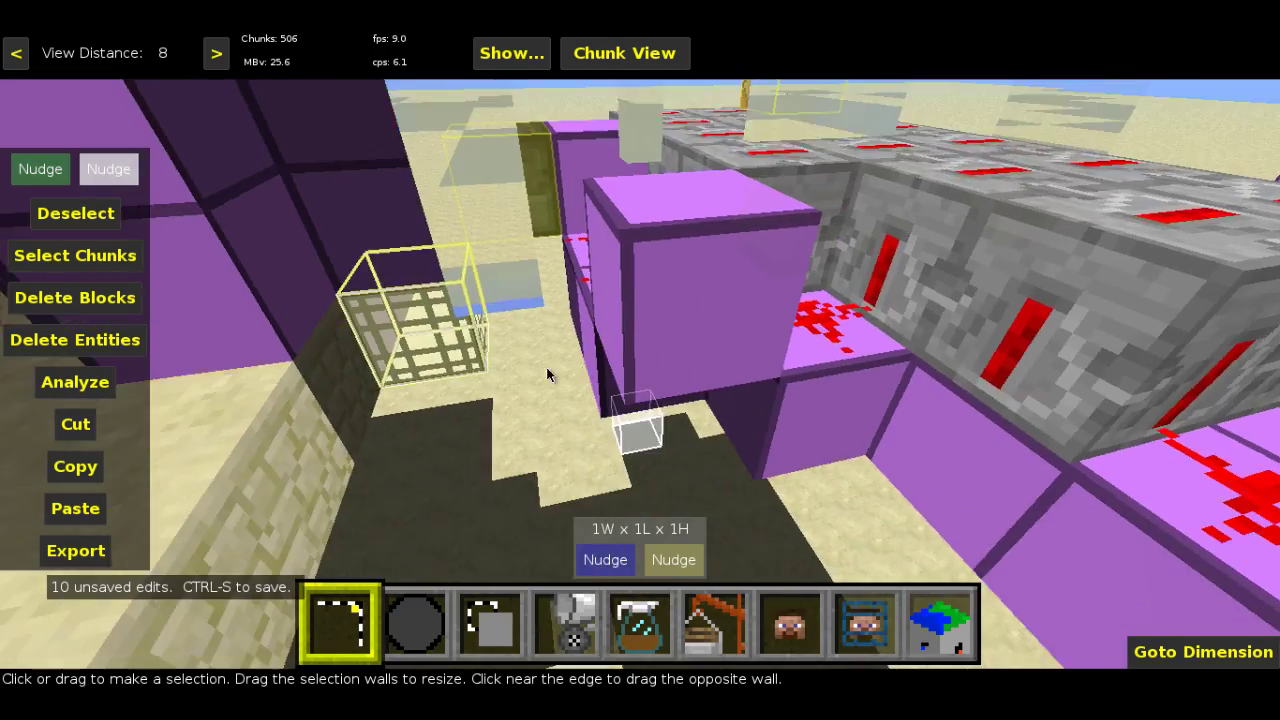
key(w)
key(space)
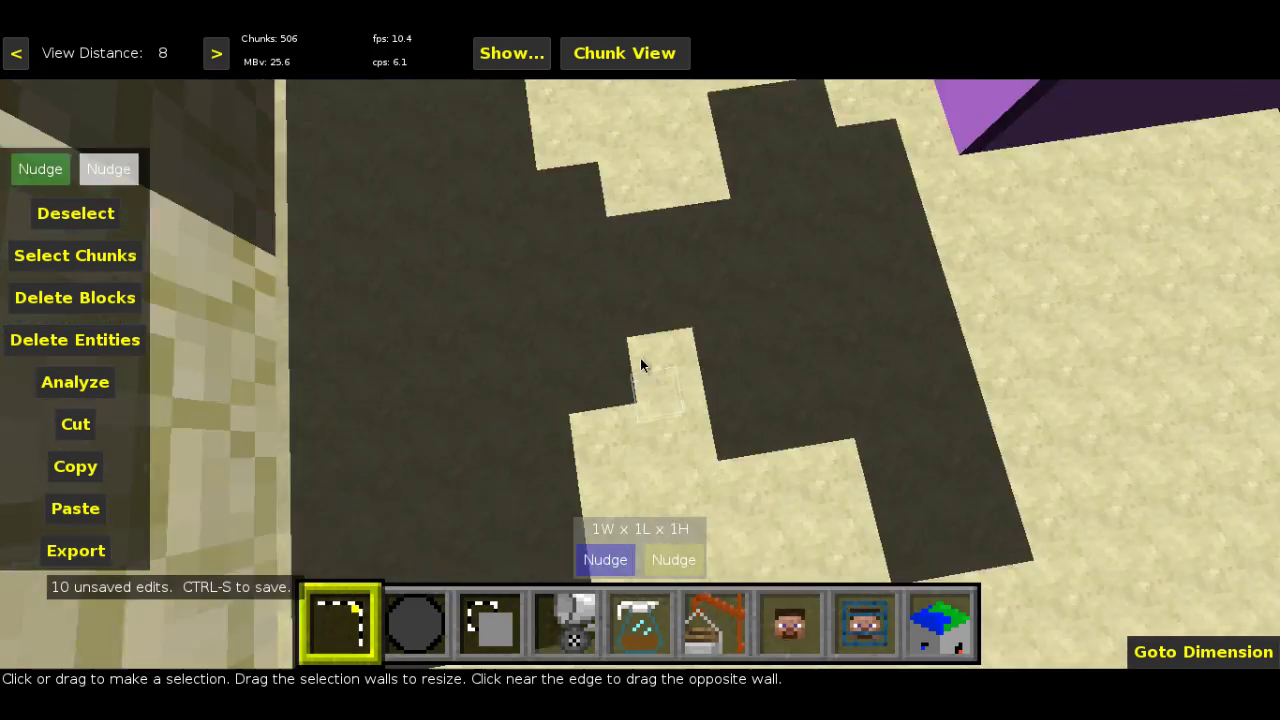
key(s)
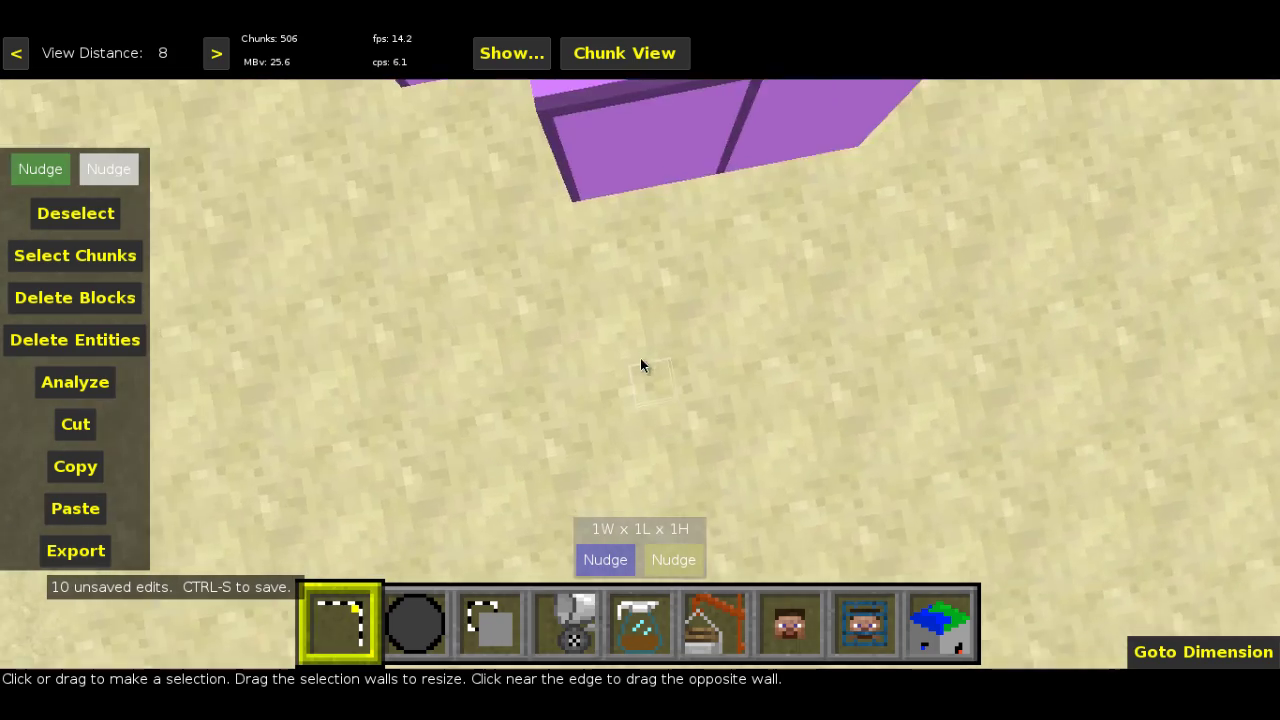
key(space)
key(w)
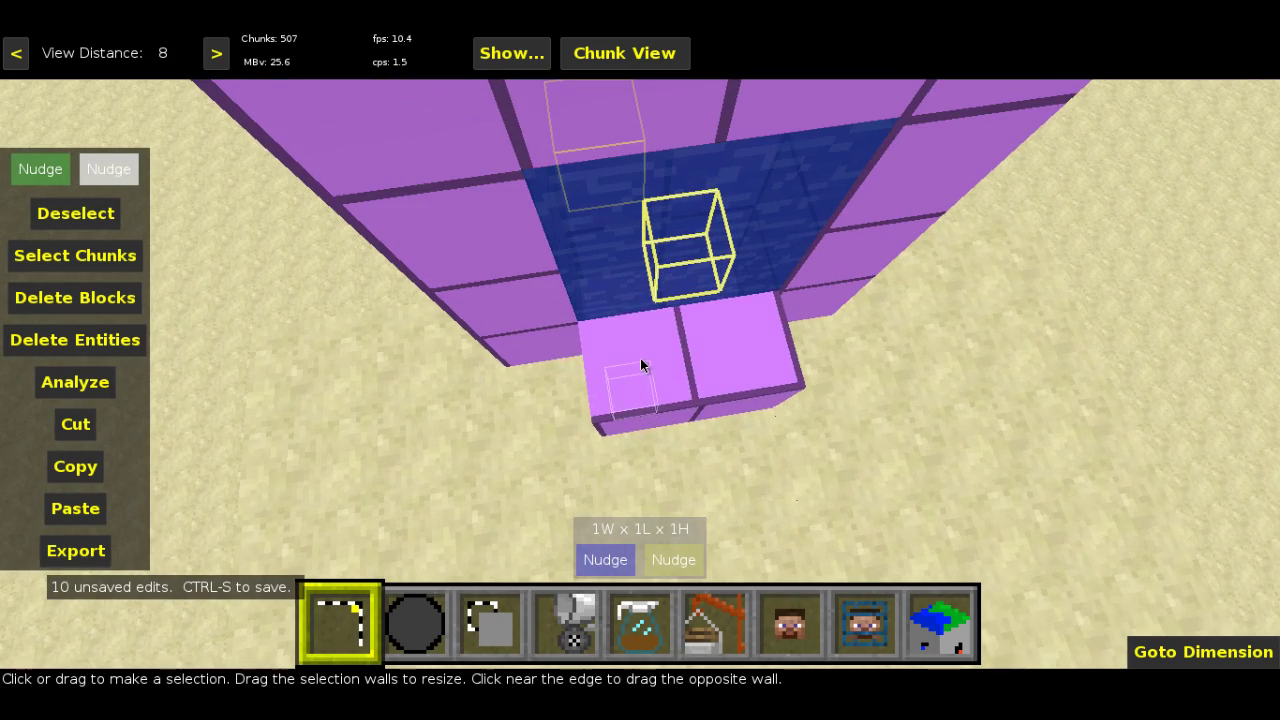
- Choose the Change Spawner Properties filter for the selected spawner and set Min Spawn Delay and Max Spawn Delay to 1
key(5)
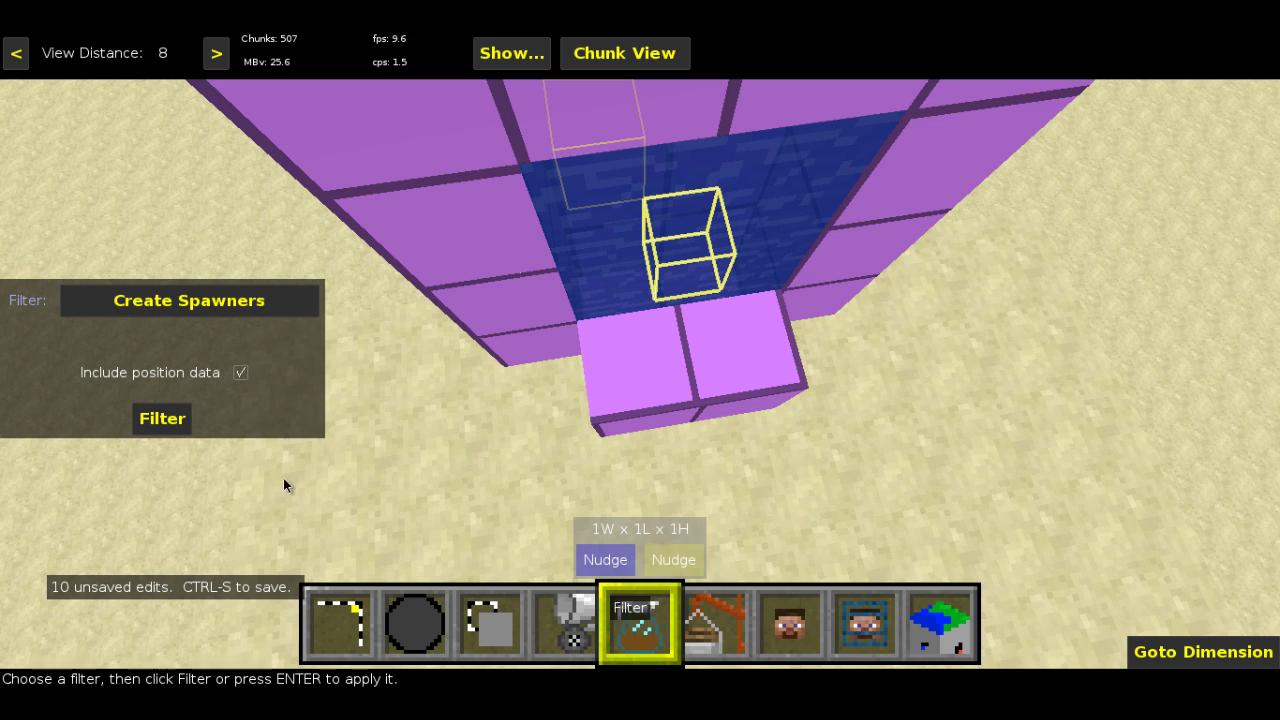
click(205, 309)
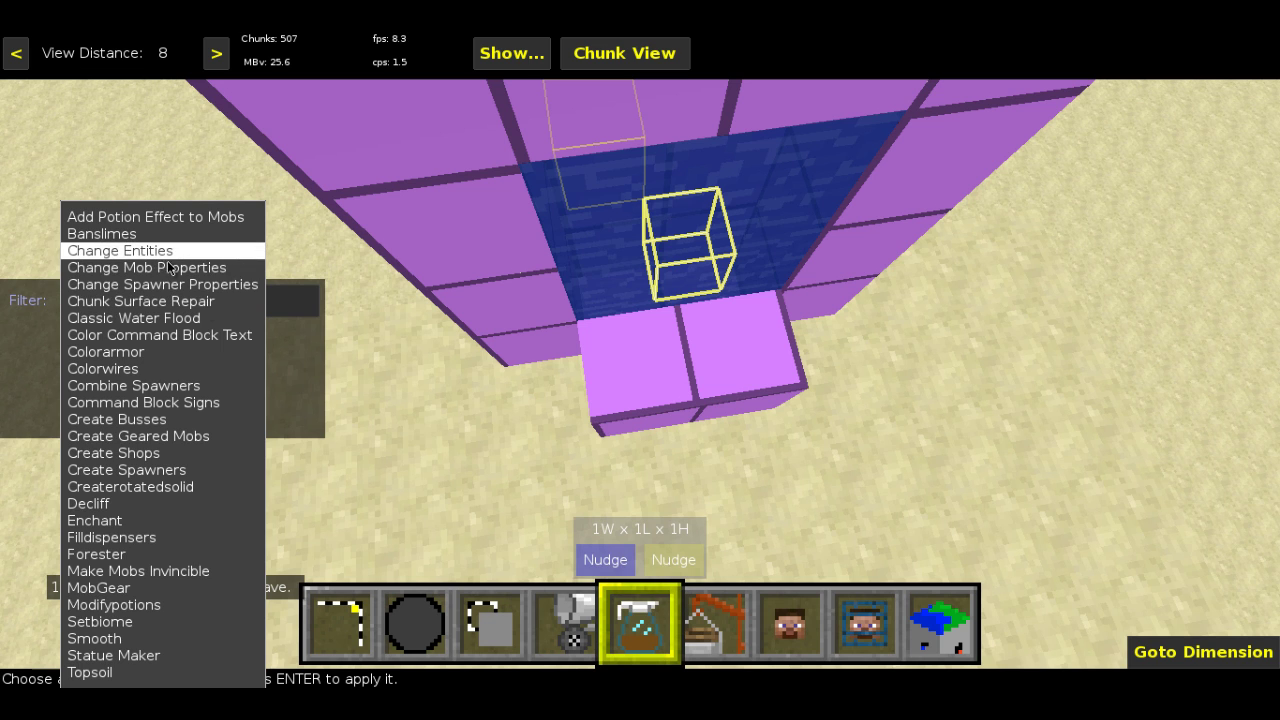
click(171, 285)
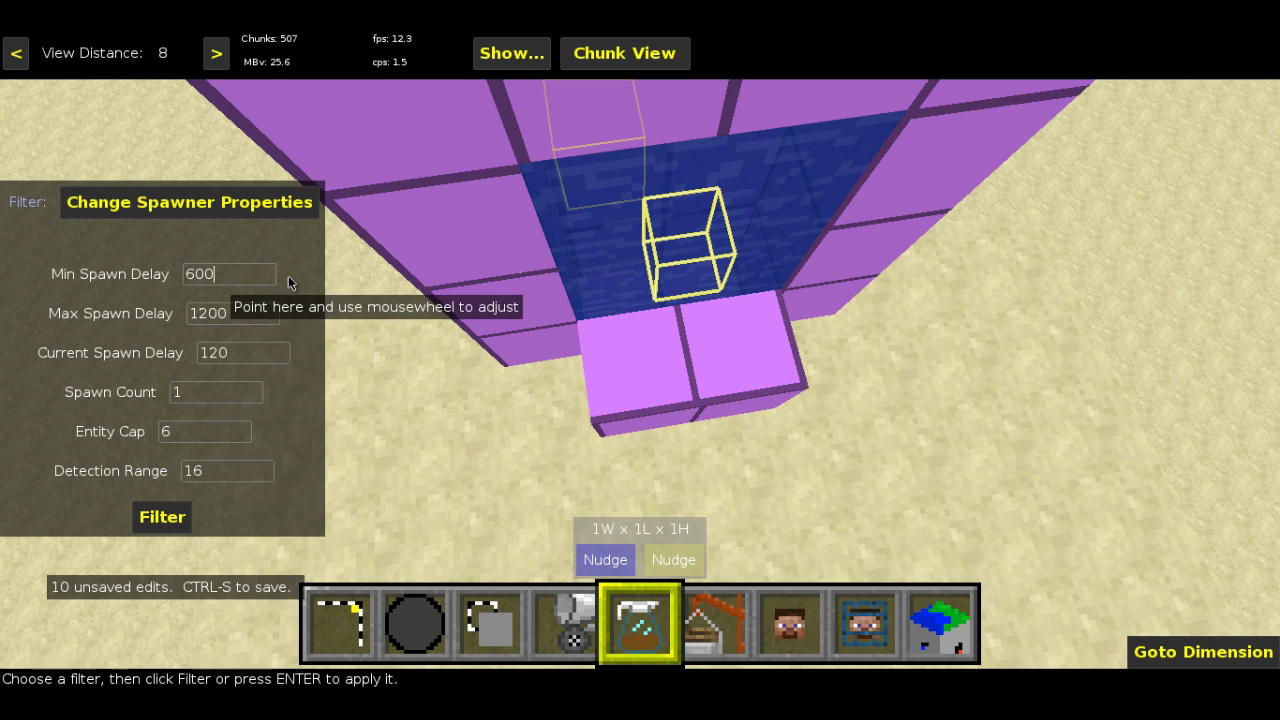
key(BackSpace)
key(BackSpace)
key(BackSpace)
text(1)
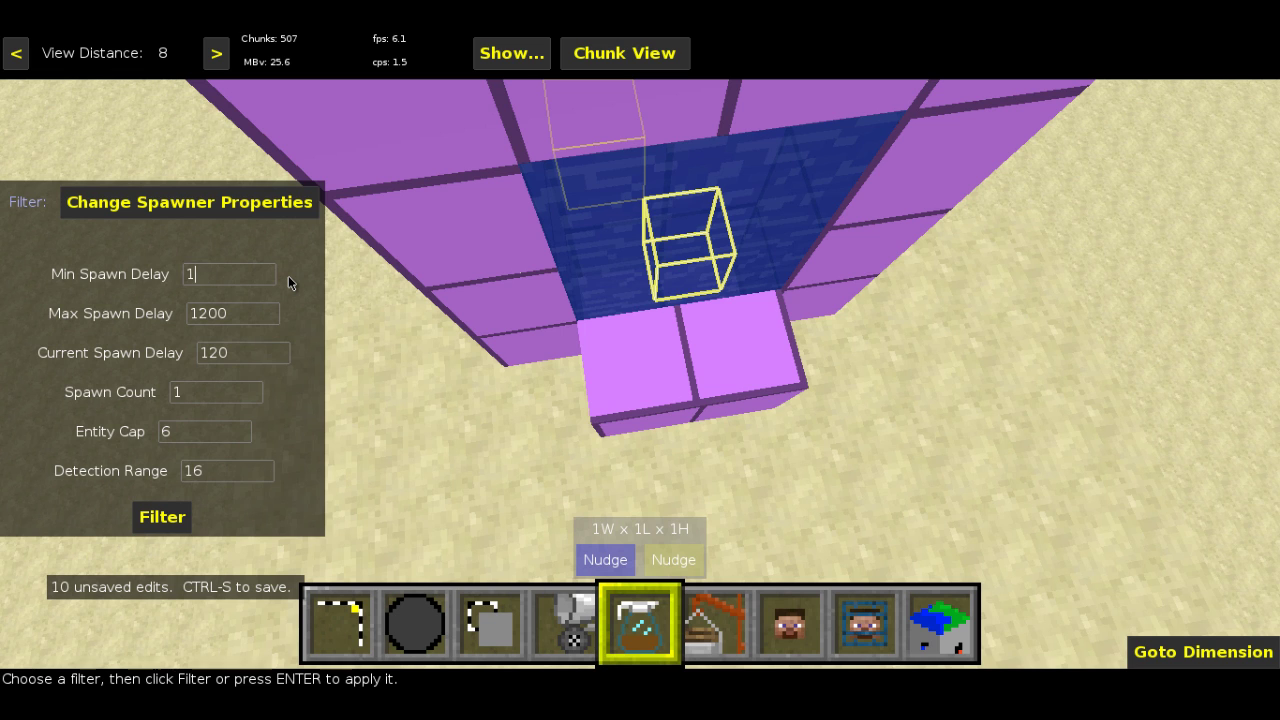
key(Tab)
text(1)
- Apply the spawner filter, keeping Current Spawn Delay 120, Spawn Count 1, Entity Cap 6 and Detection Range 16
key(Tab)
key(Tab)
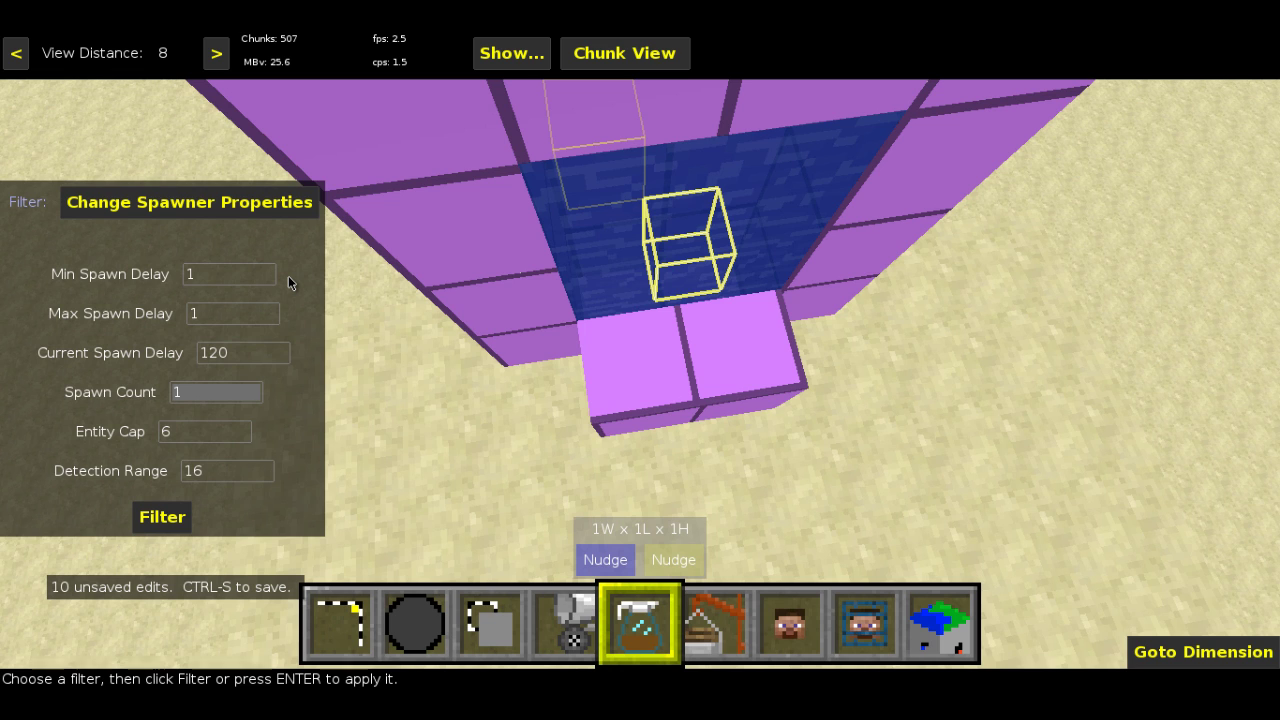
key(Tab)
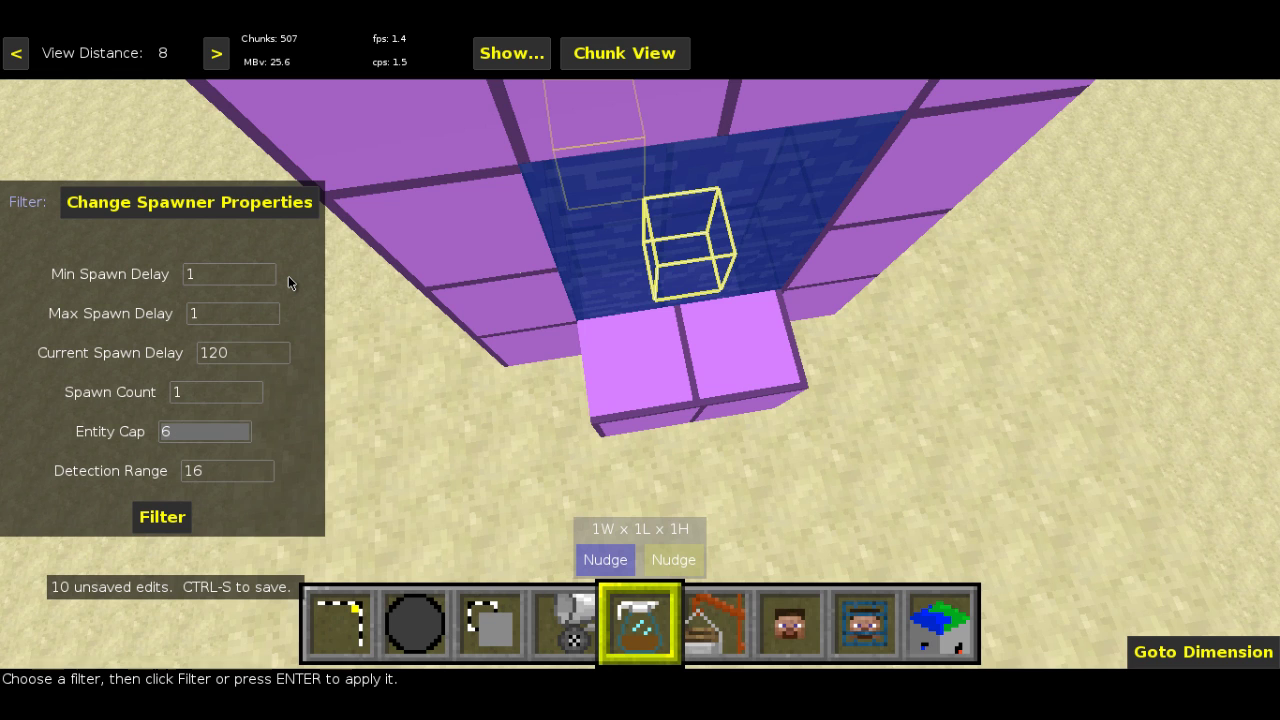
key(Tab)
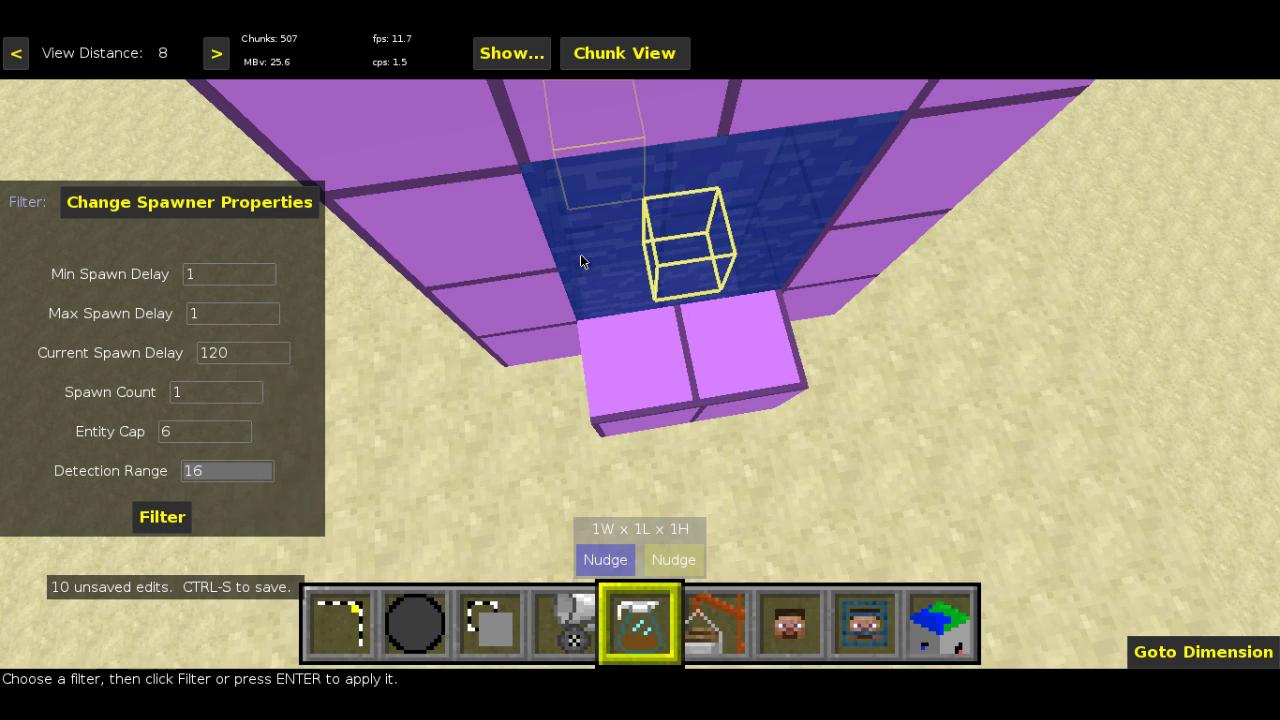
click(169, 520)
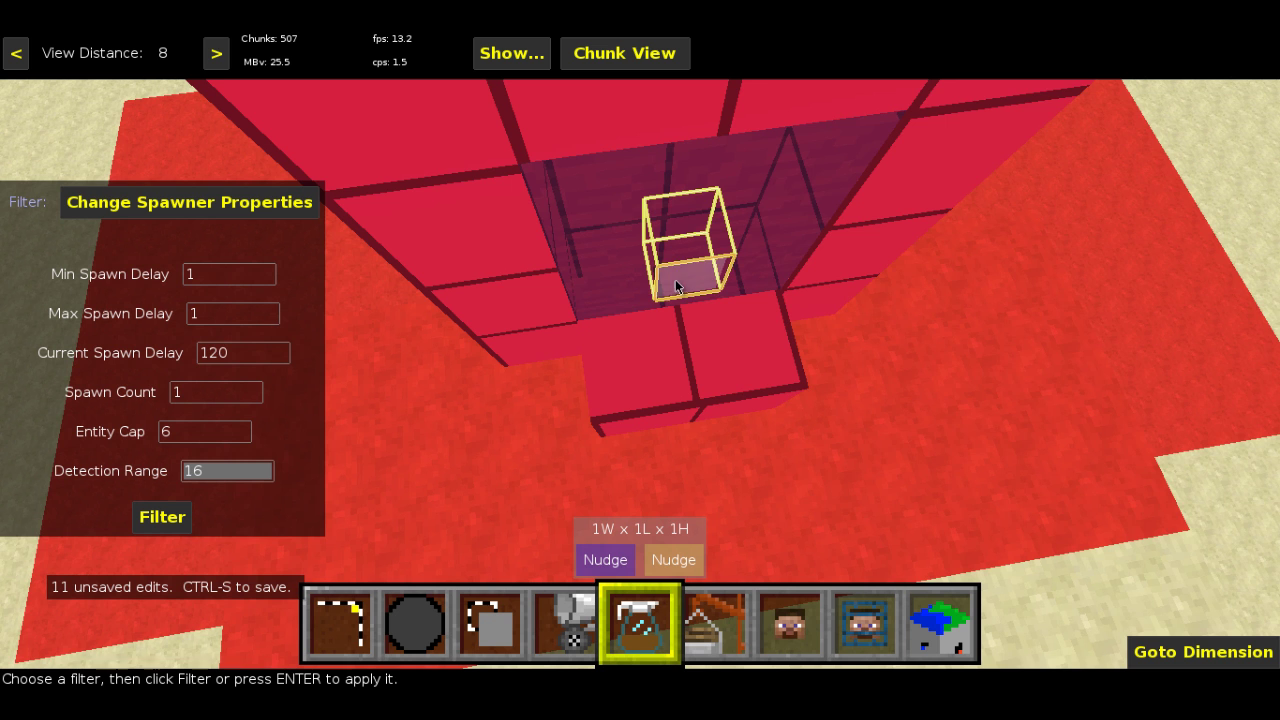
- Save the edited world
key(s)
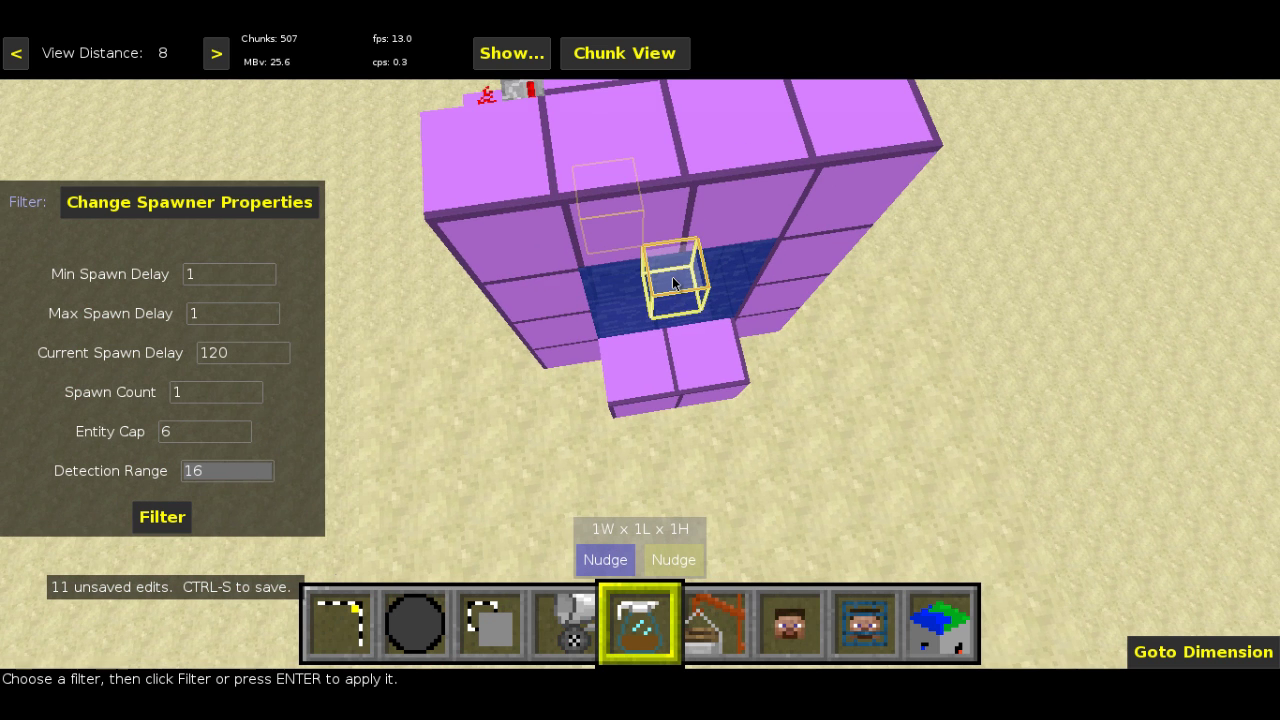
key(Escape)
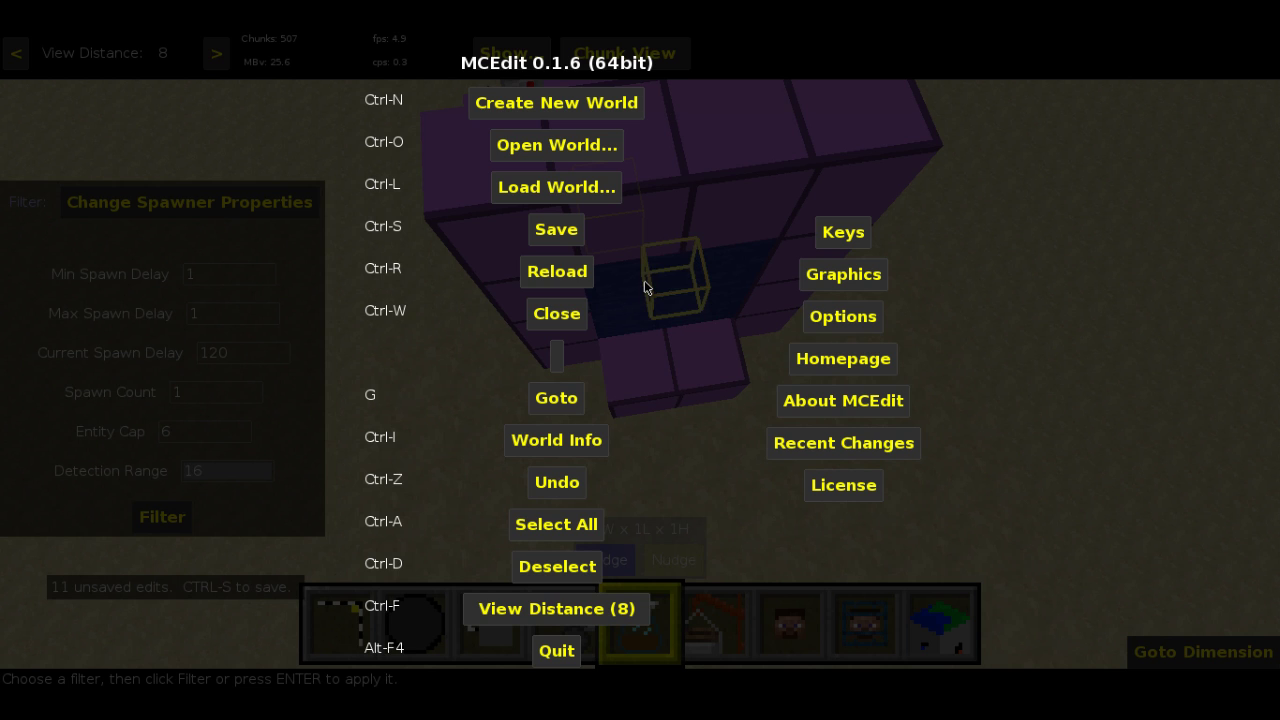
key(ctrl+s)
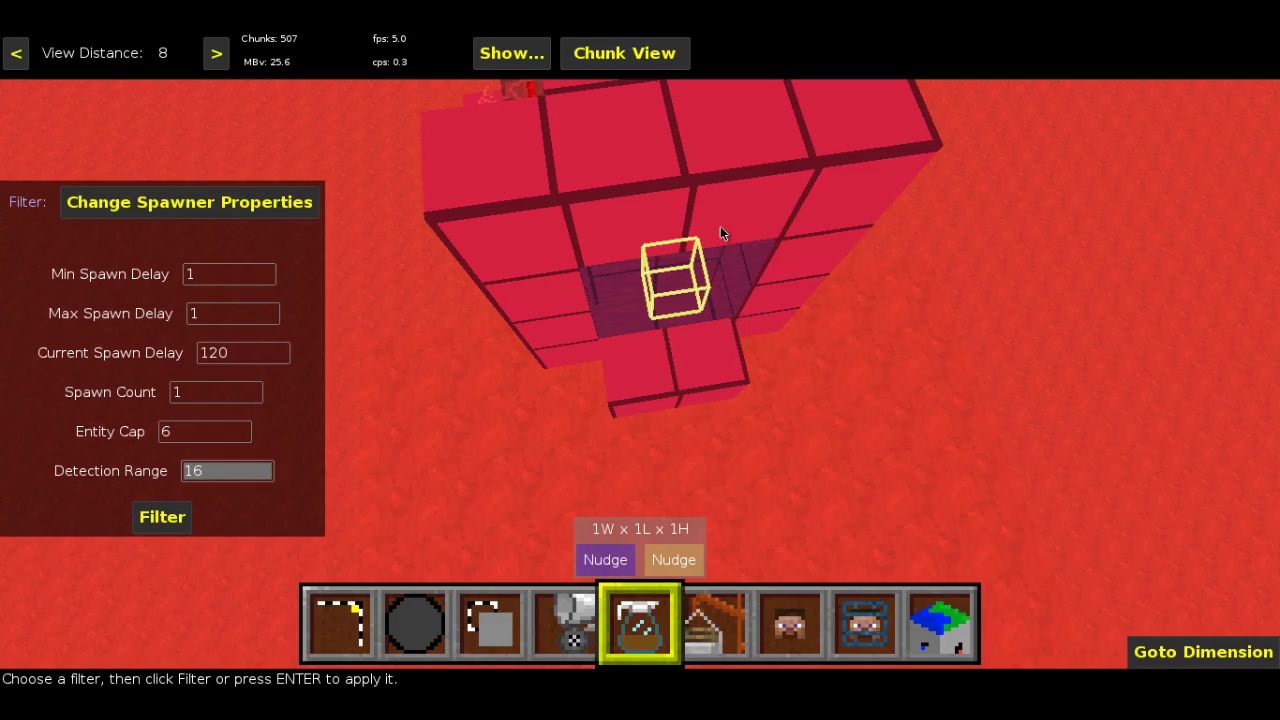
- Inspect the saved build around the portal's base and the relocated spawner
right_click(721, 228)
key(s)
key(s)
key(i)
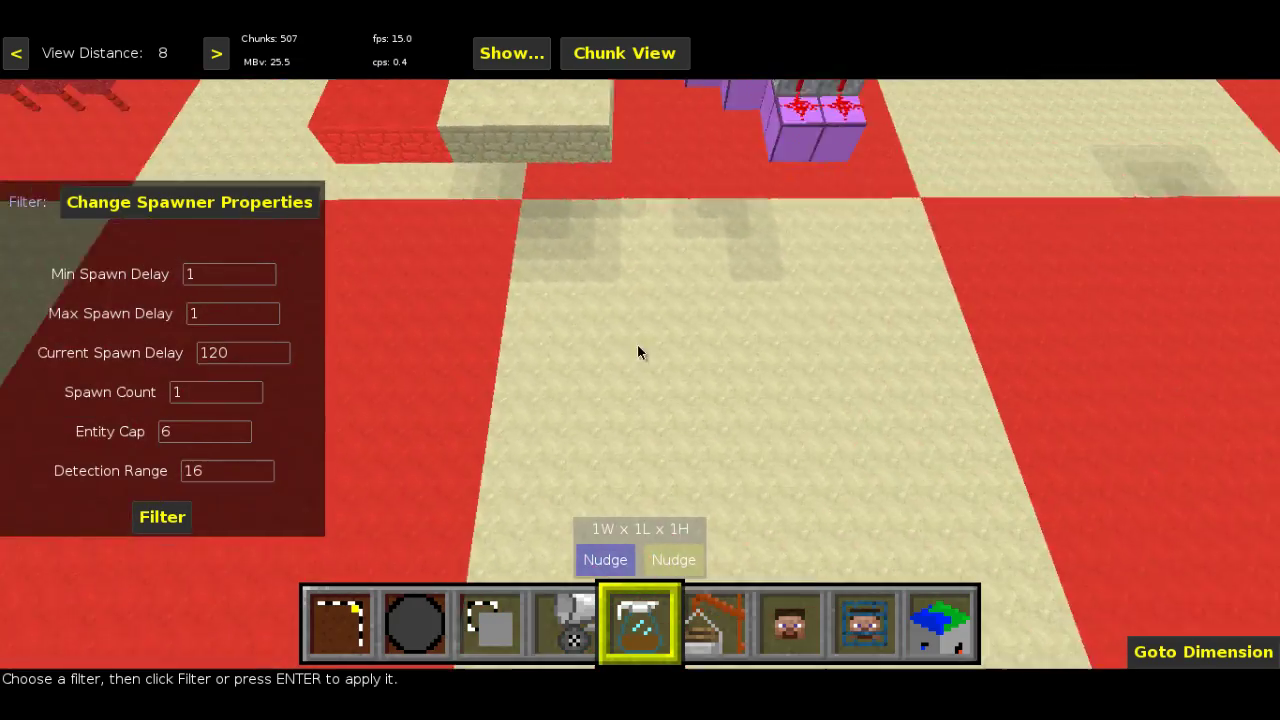
key(w)
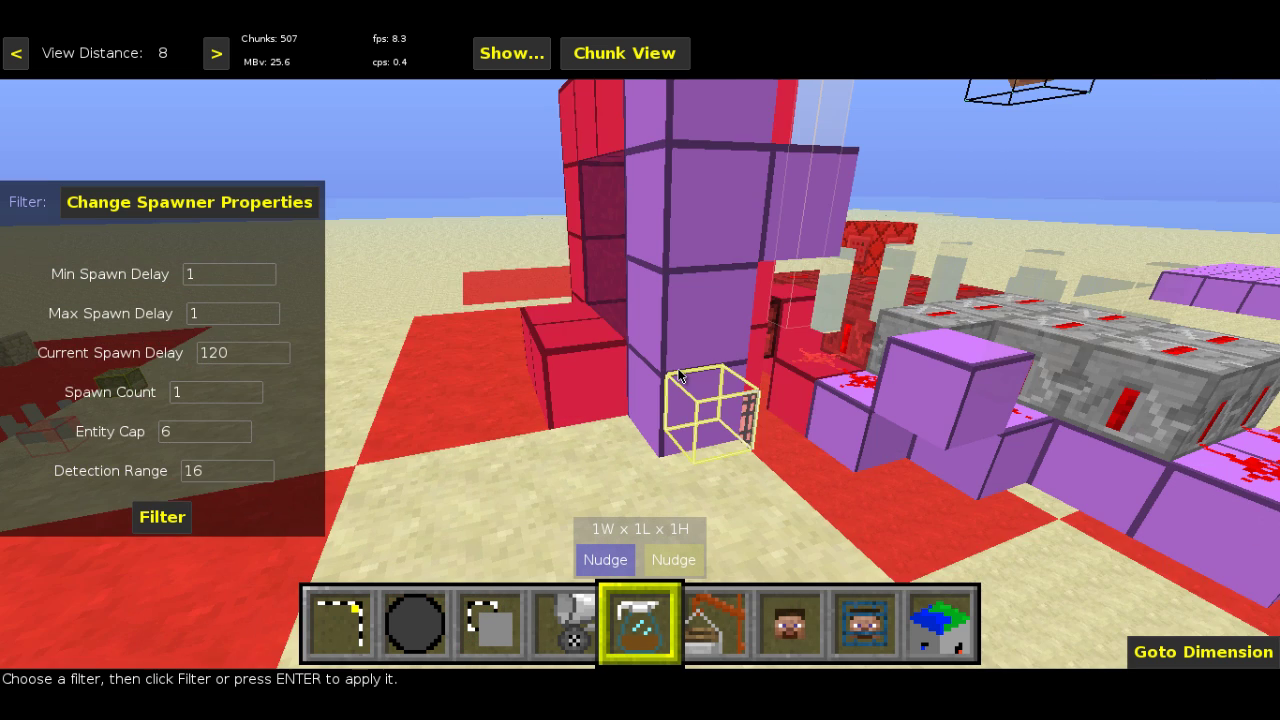
right_click(723, 232)
key(s)
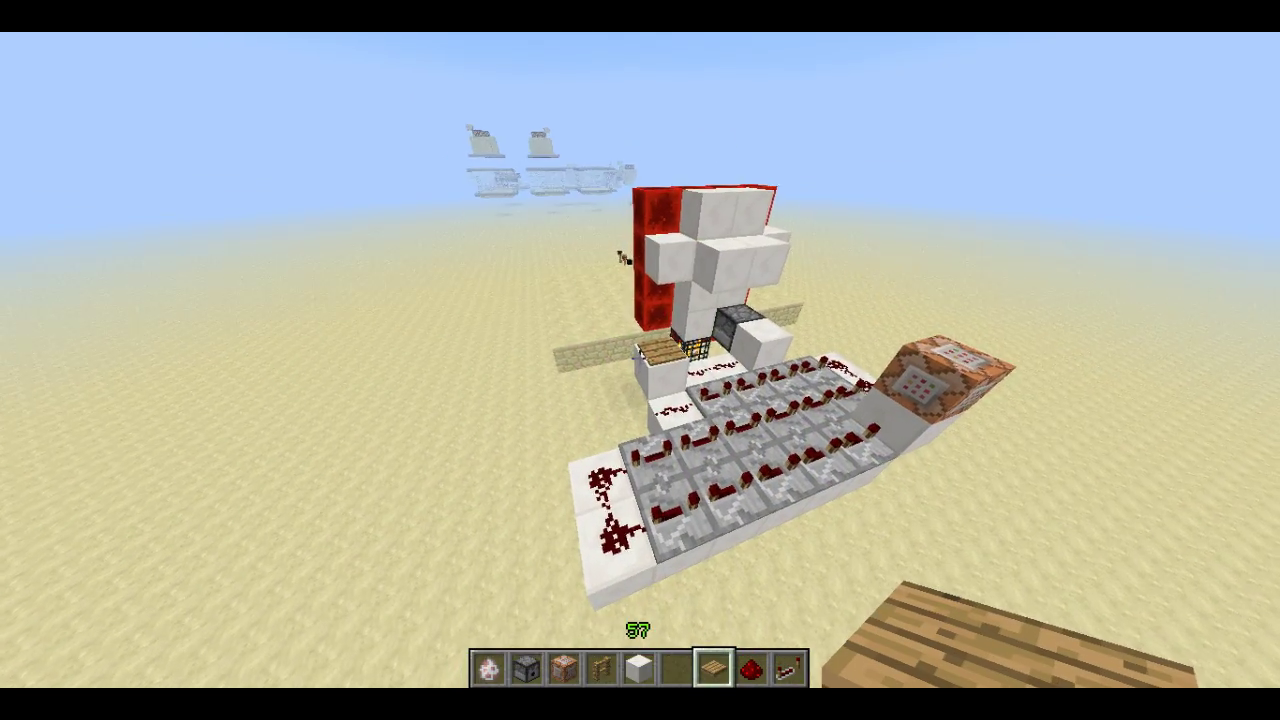
- Inspect the repeater delay circuit behind the portal and check the contents of the dispenser beside the spawner
key(w)
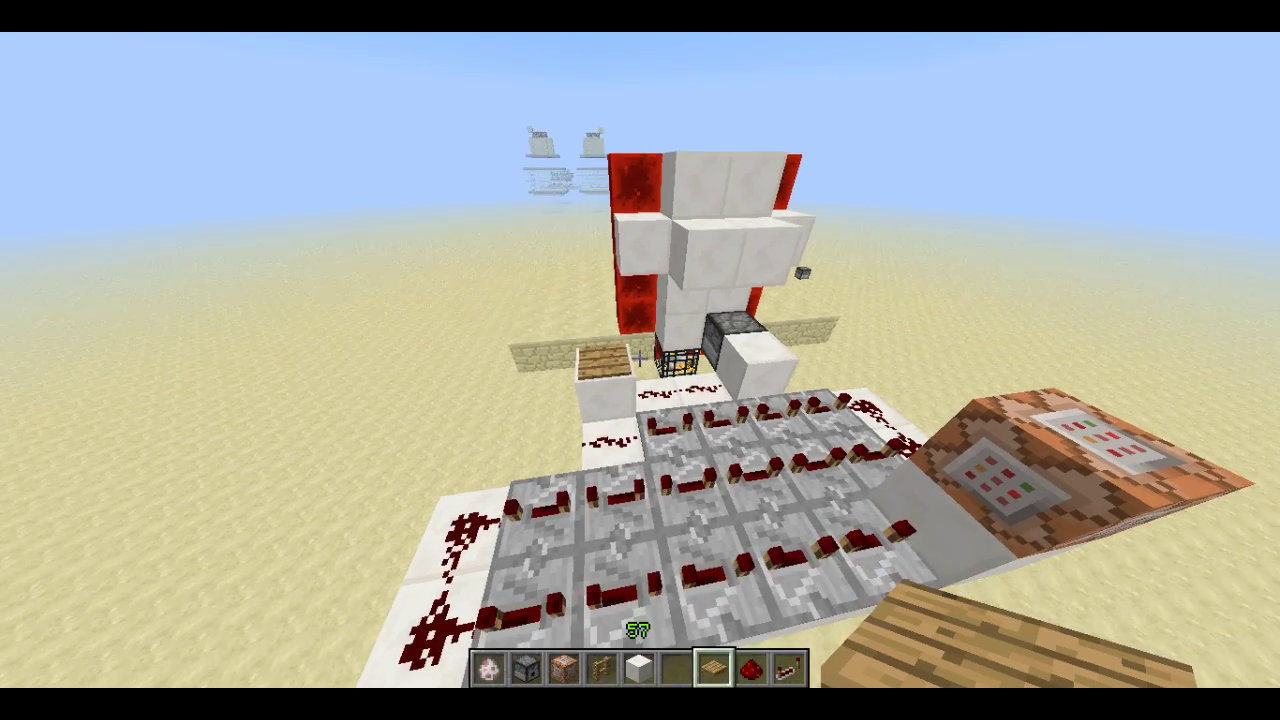
key(w)
key(w)
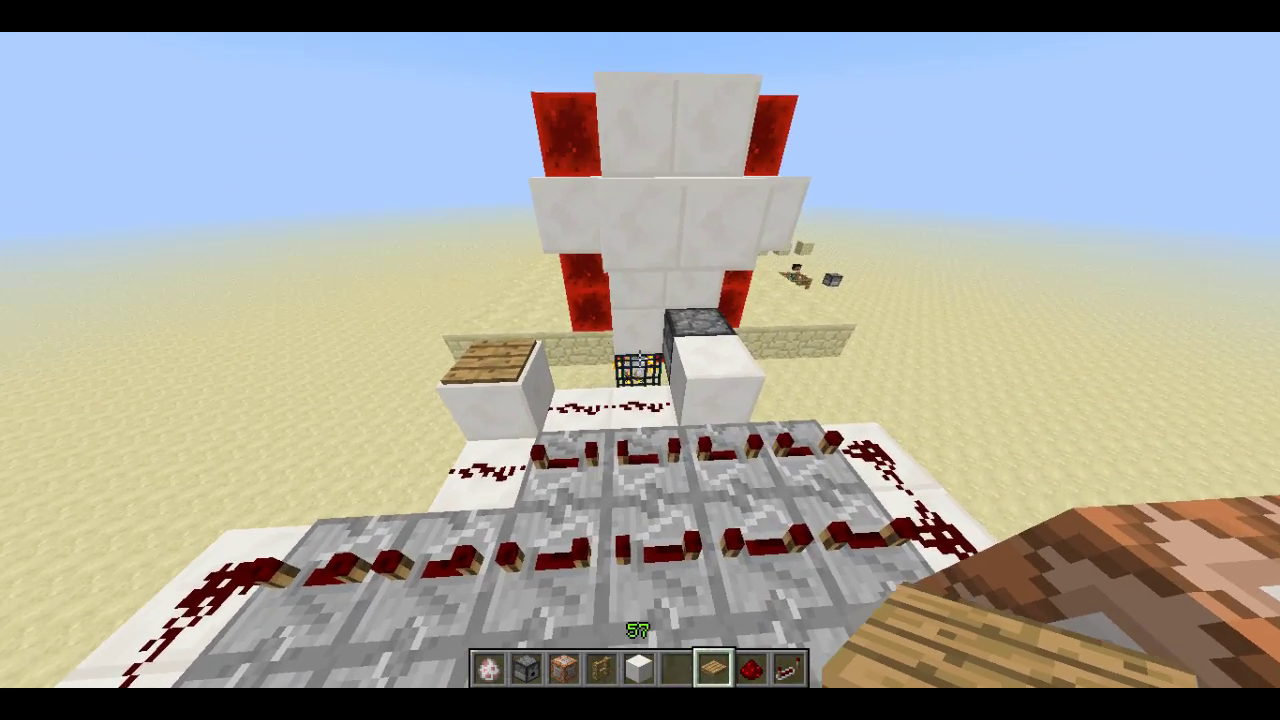
key(s)
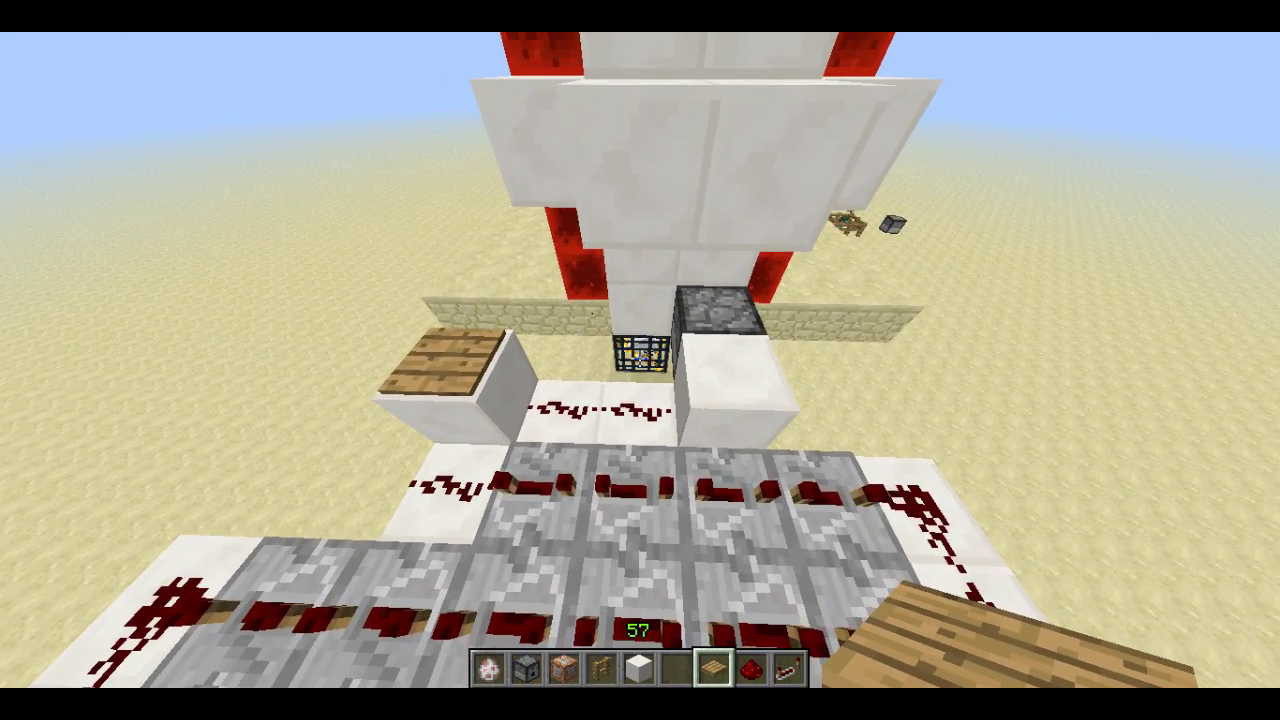
key(a)
right_click(640, 358)
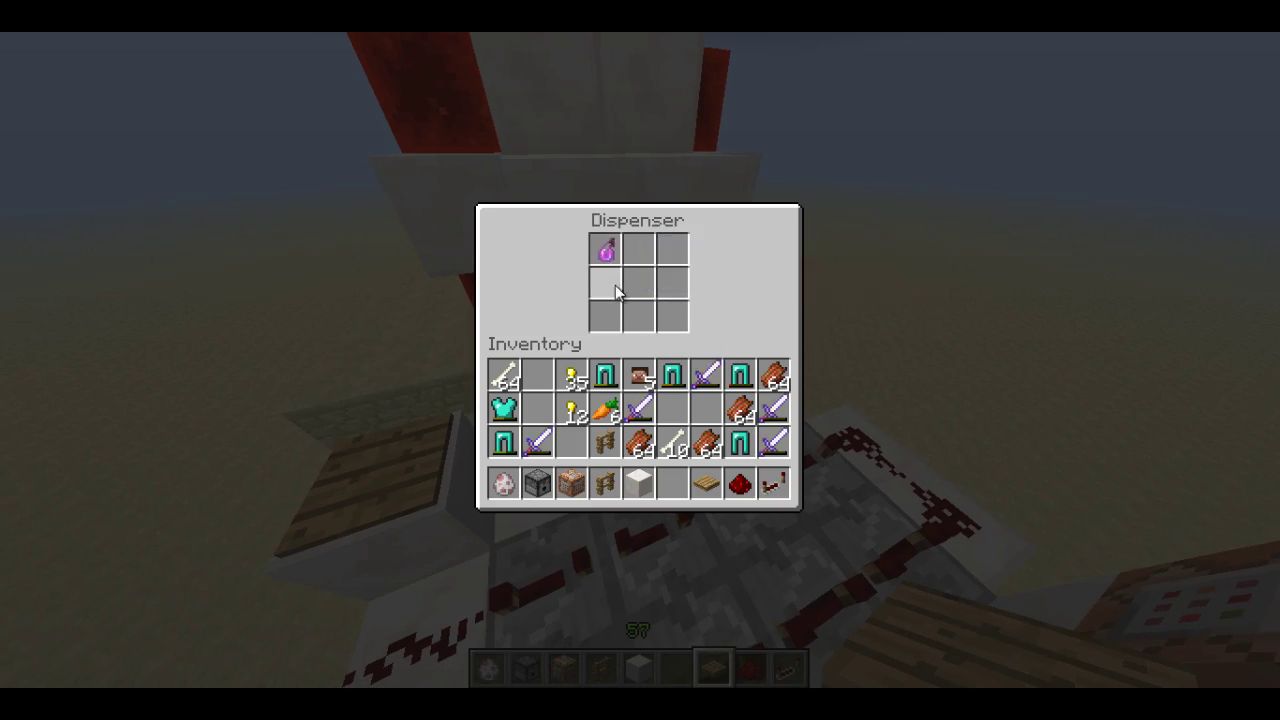
key(Escape)
- View the spawner and the wooden pressure plate from the side and recheck the dispenser's contents
key(s)
key(a)
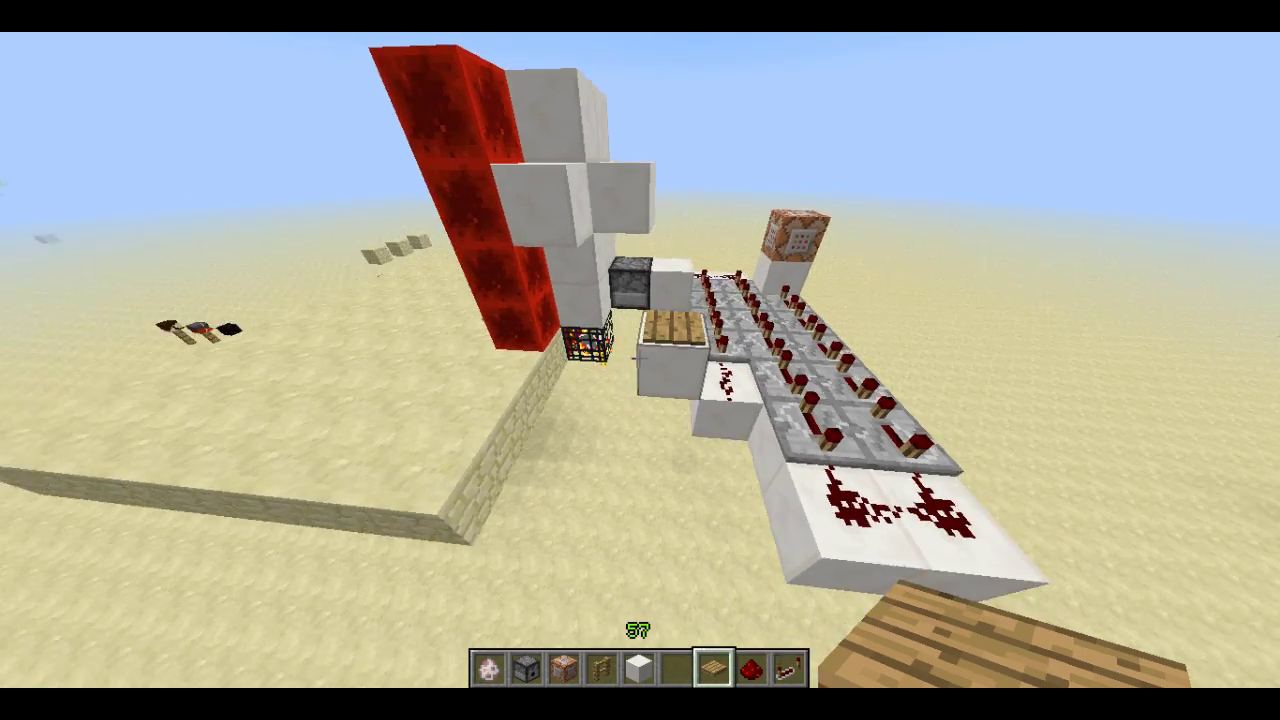
key(shift)
key(space)
key(s)
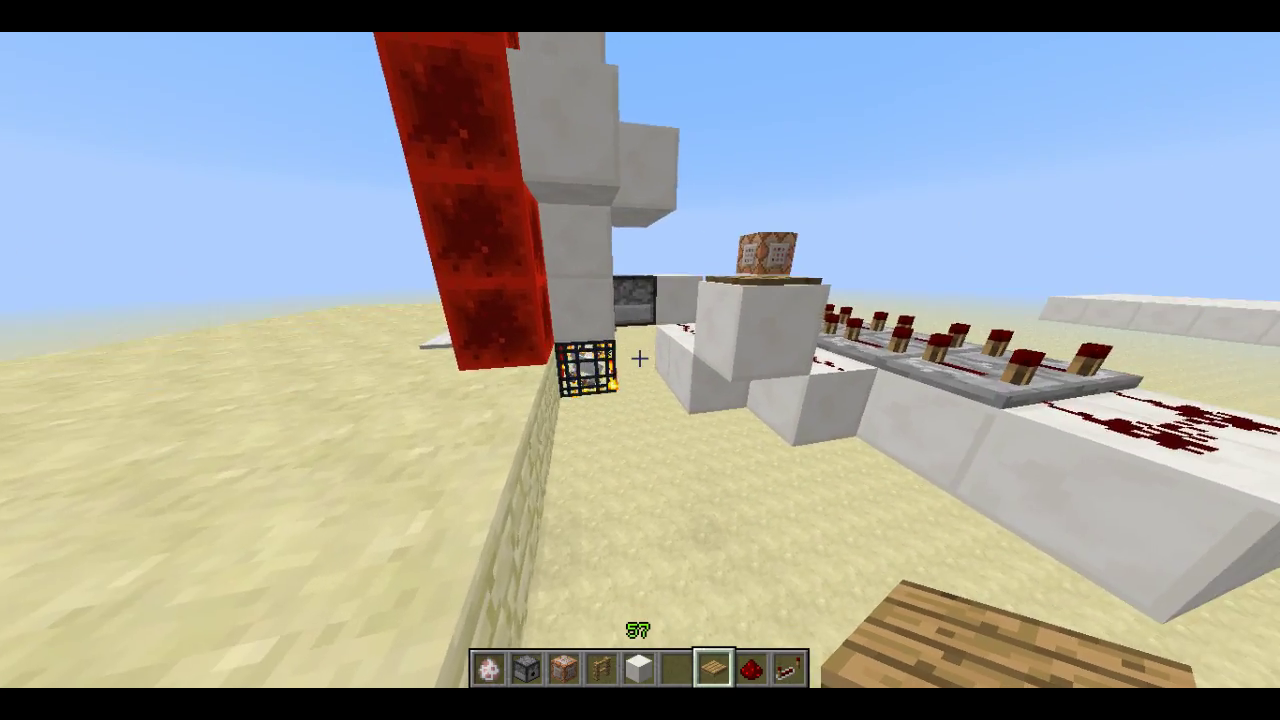
key(d)
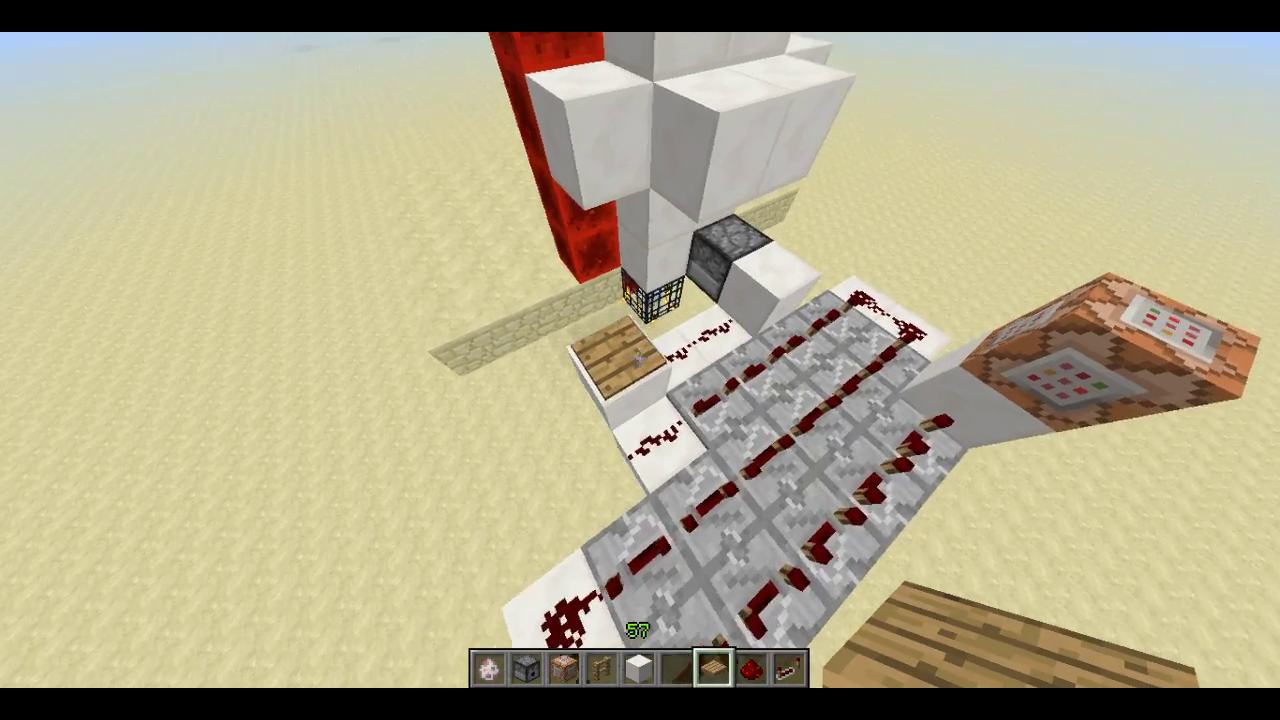
right_click(640, 360)
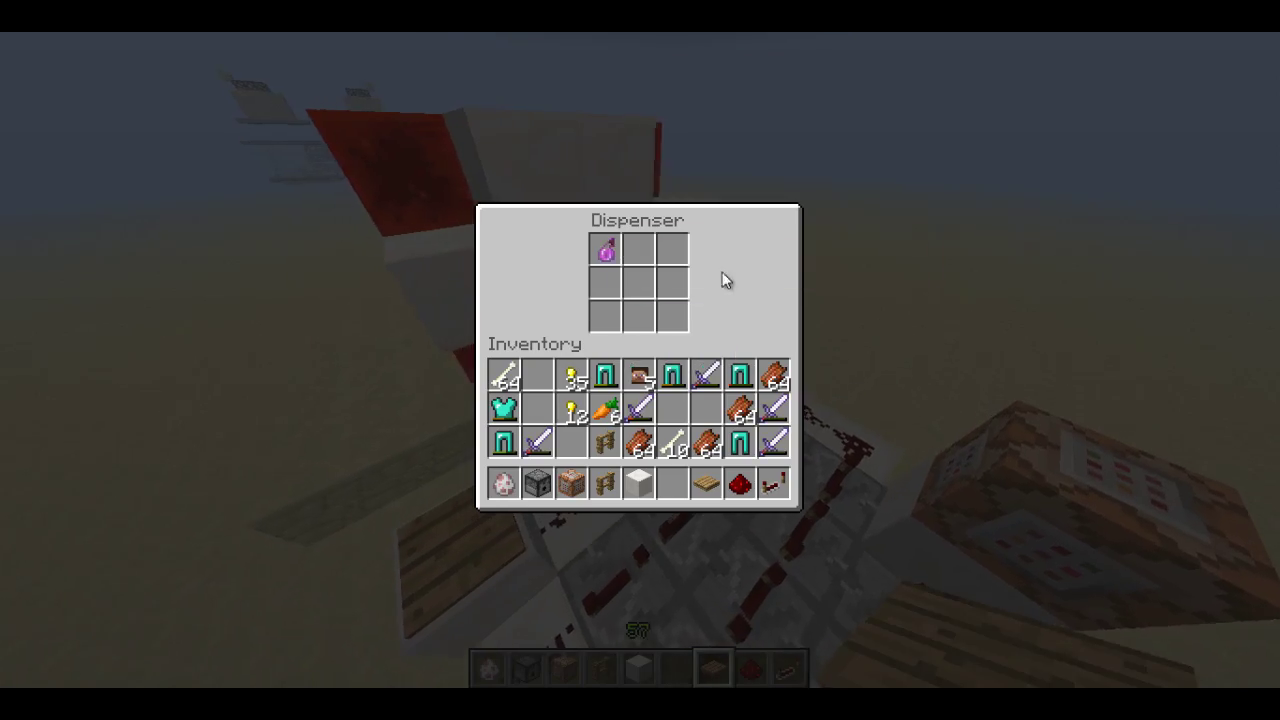
key(e)
- Examine the portal frame, the repeater rows, the command block and the teleport platform from several sides
key(a)
key(a)
key(shift)
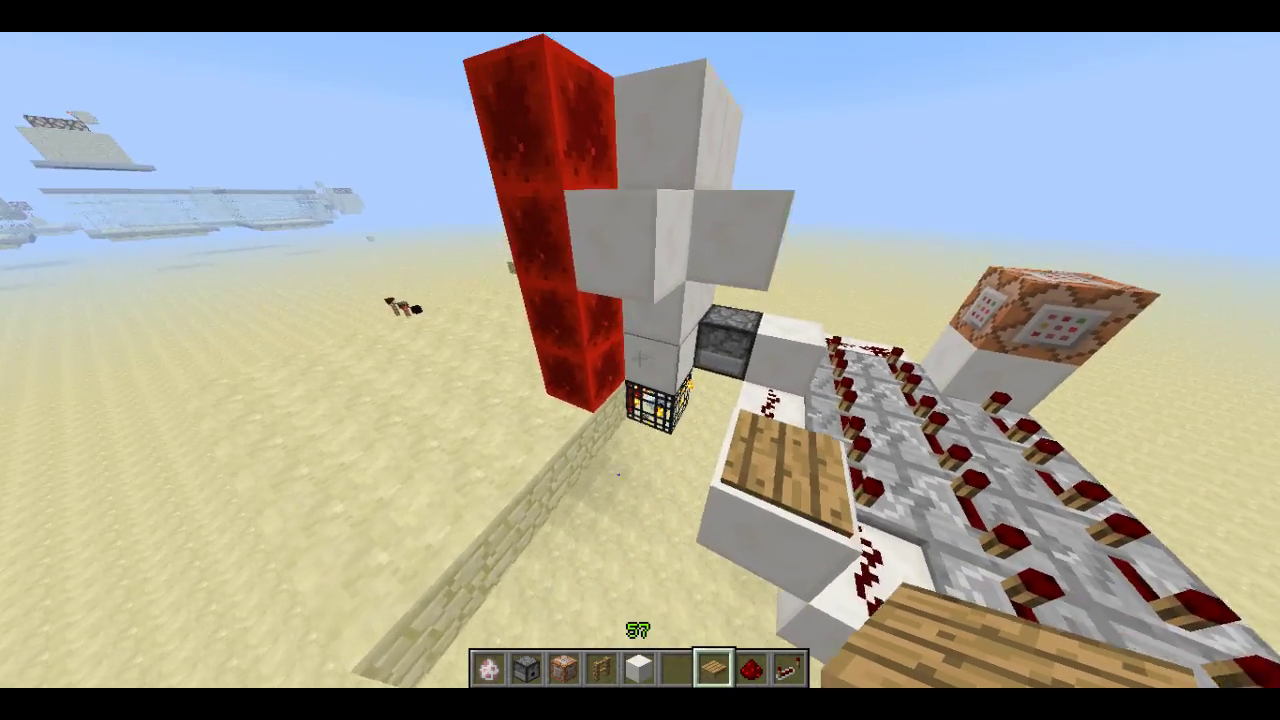
key(a)
key(s)
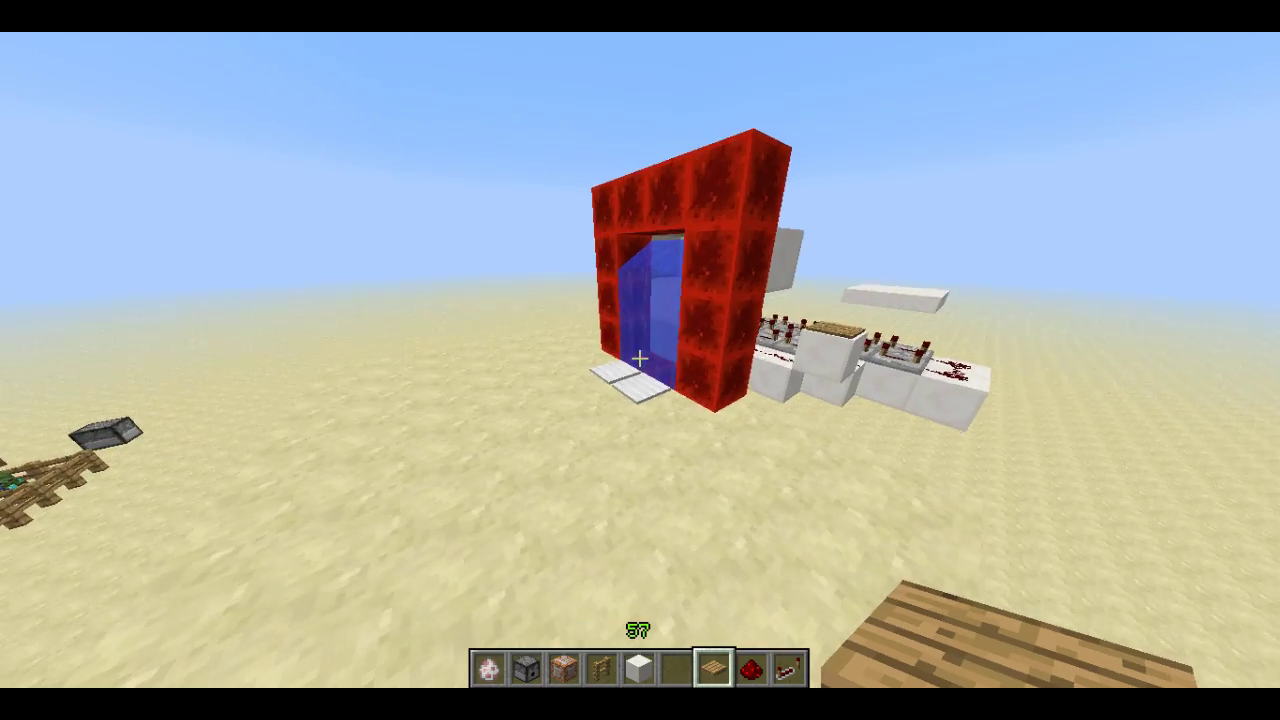
key(w)
key(d)
key(space)
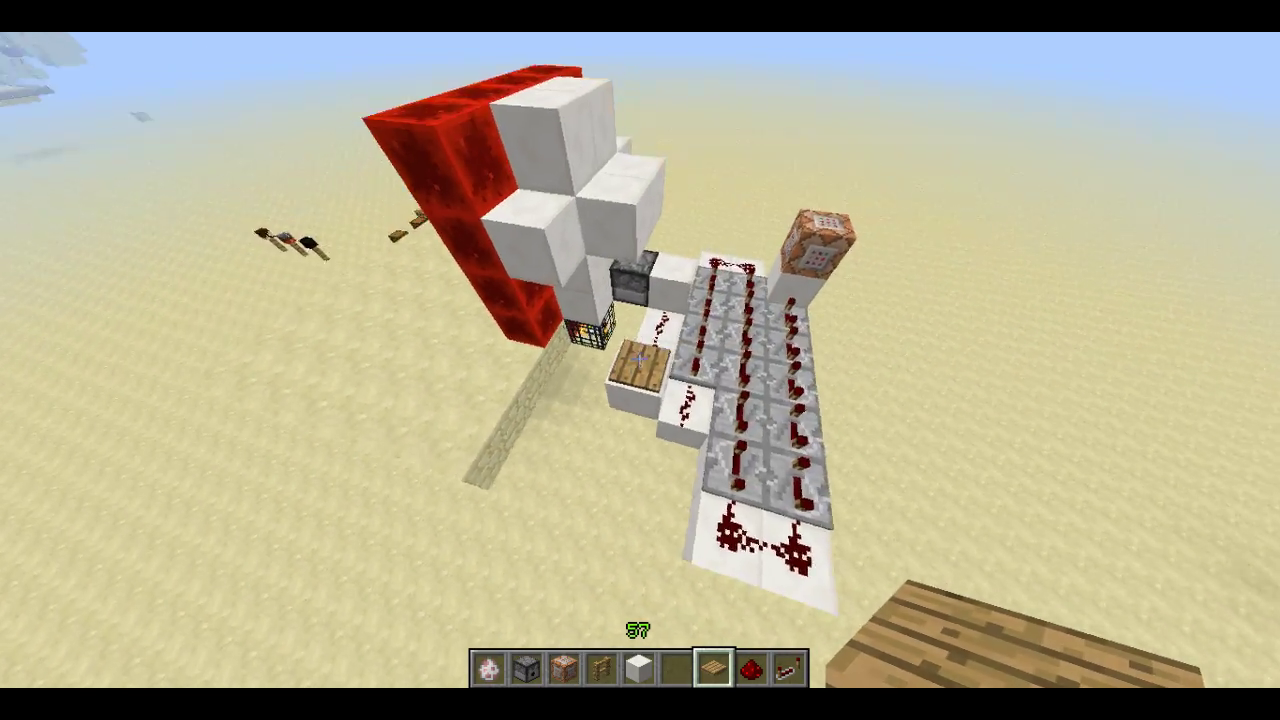
key(a)
key(shift)
key(s)
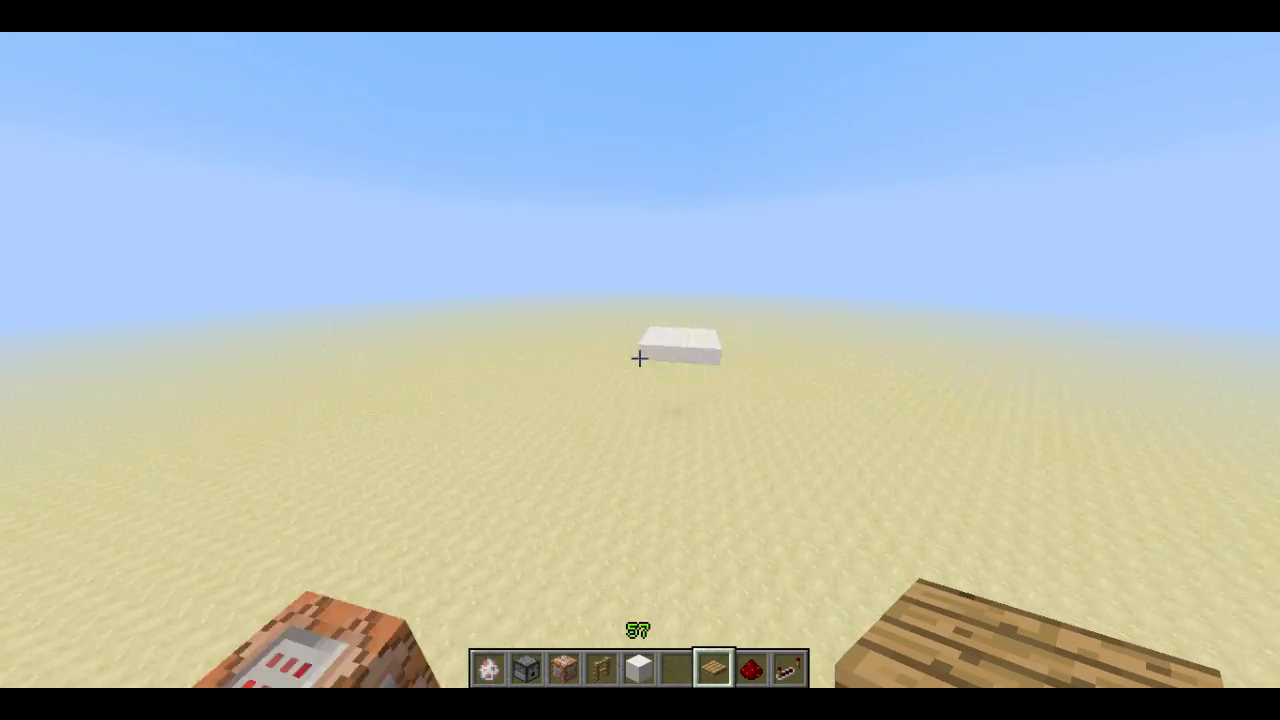
key(space)
key(a)
key(shift)
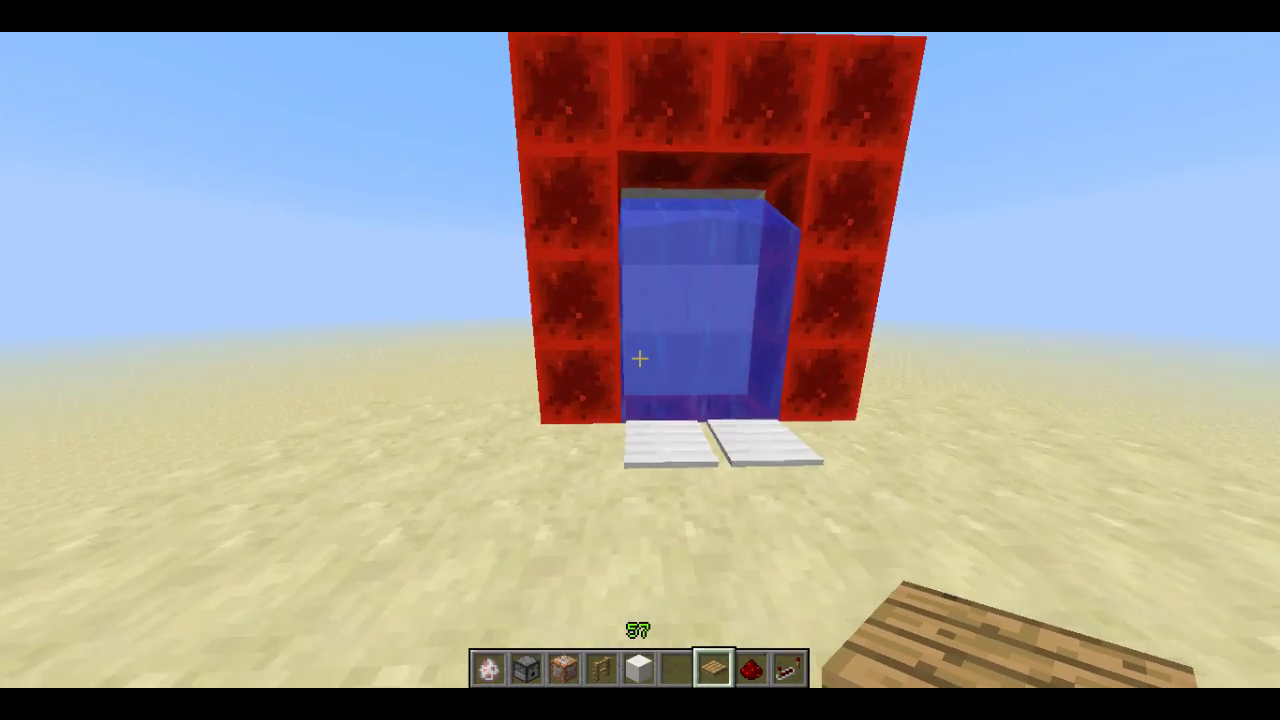
- Test the portal by walking into its water, and check the spawner and circuit behind it
key(w)
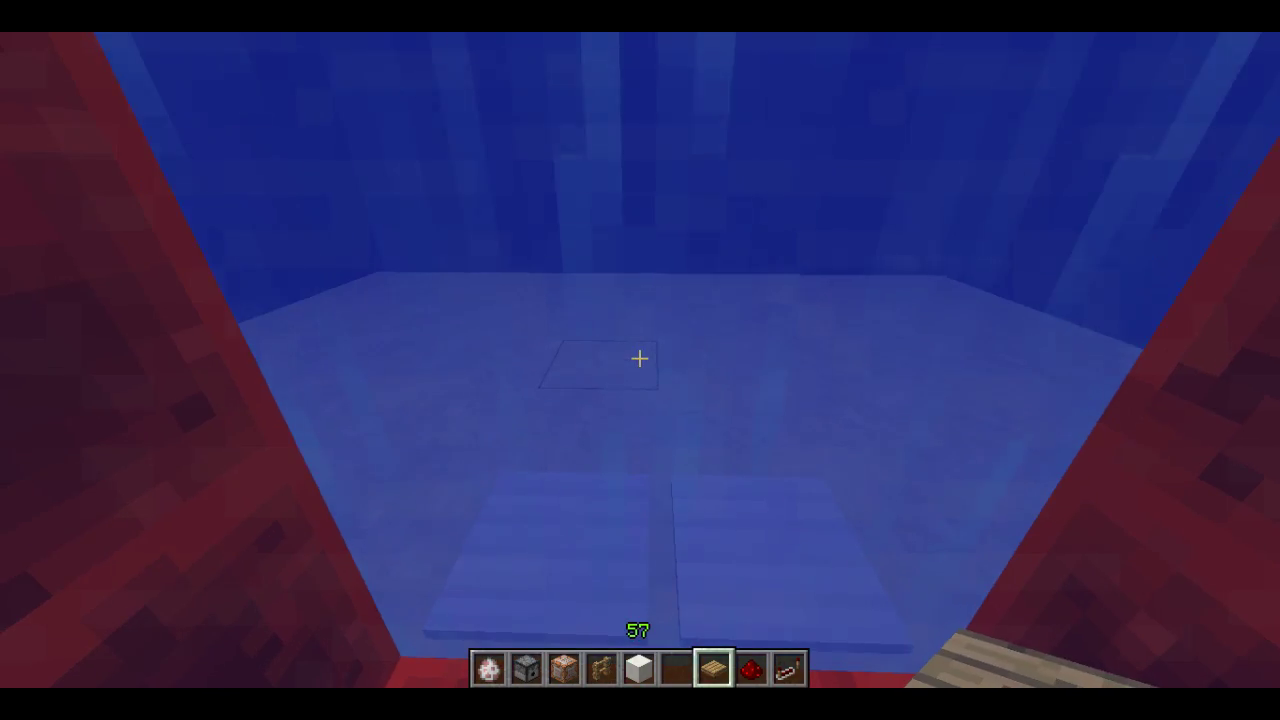
key(w)
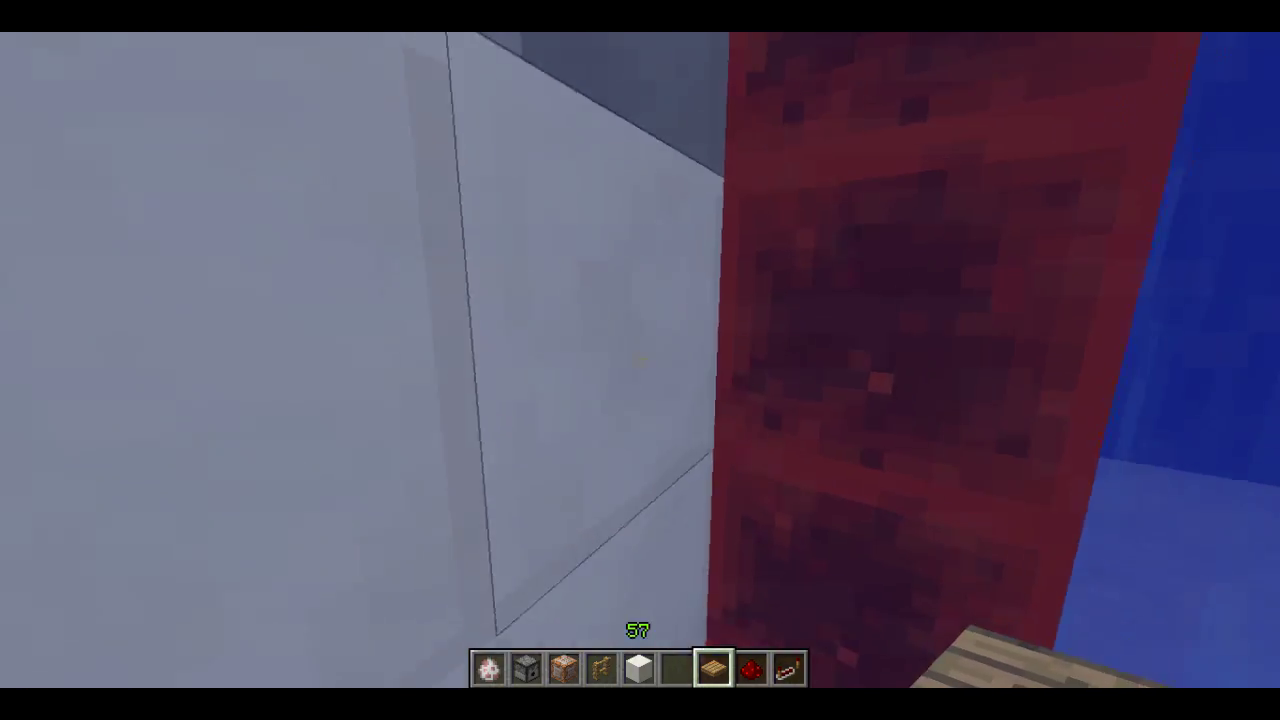
key(s)
key(space)
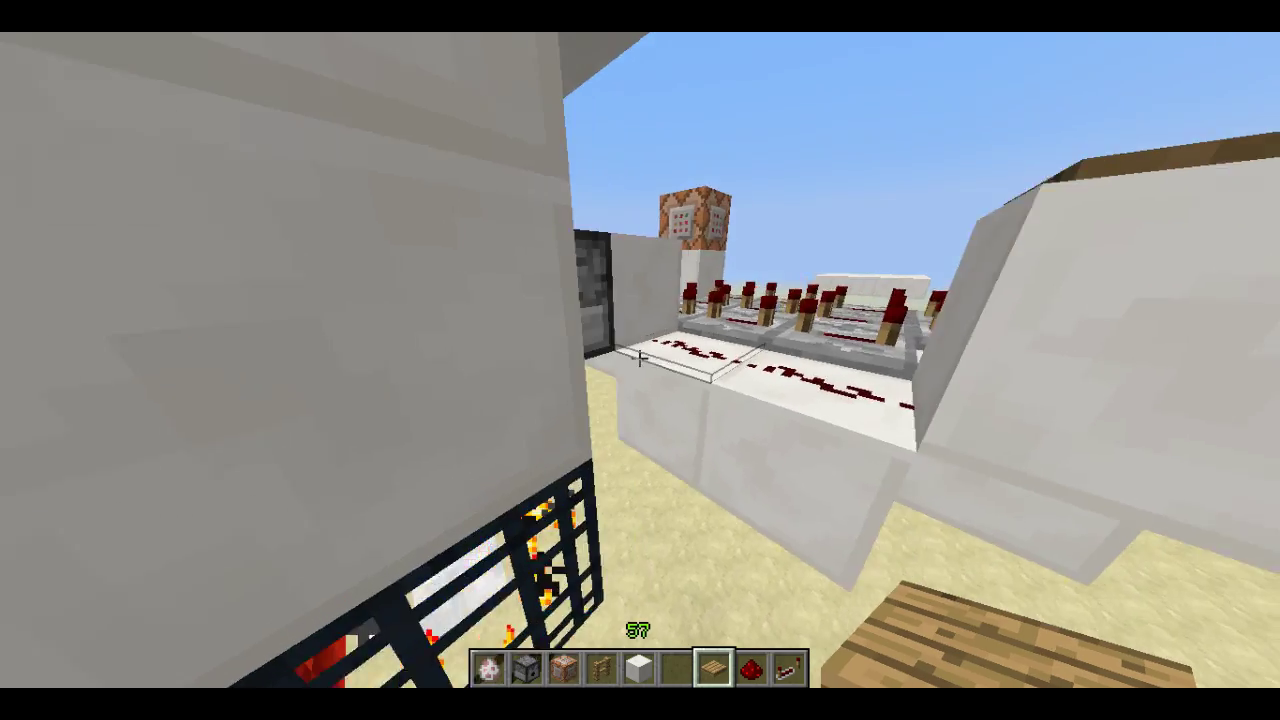
- Add a Grass Block to the hotbar and place grass blocks beneath and beside the sheep spawner
key(e)
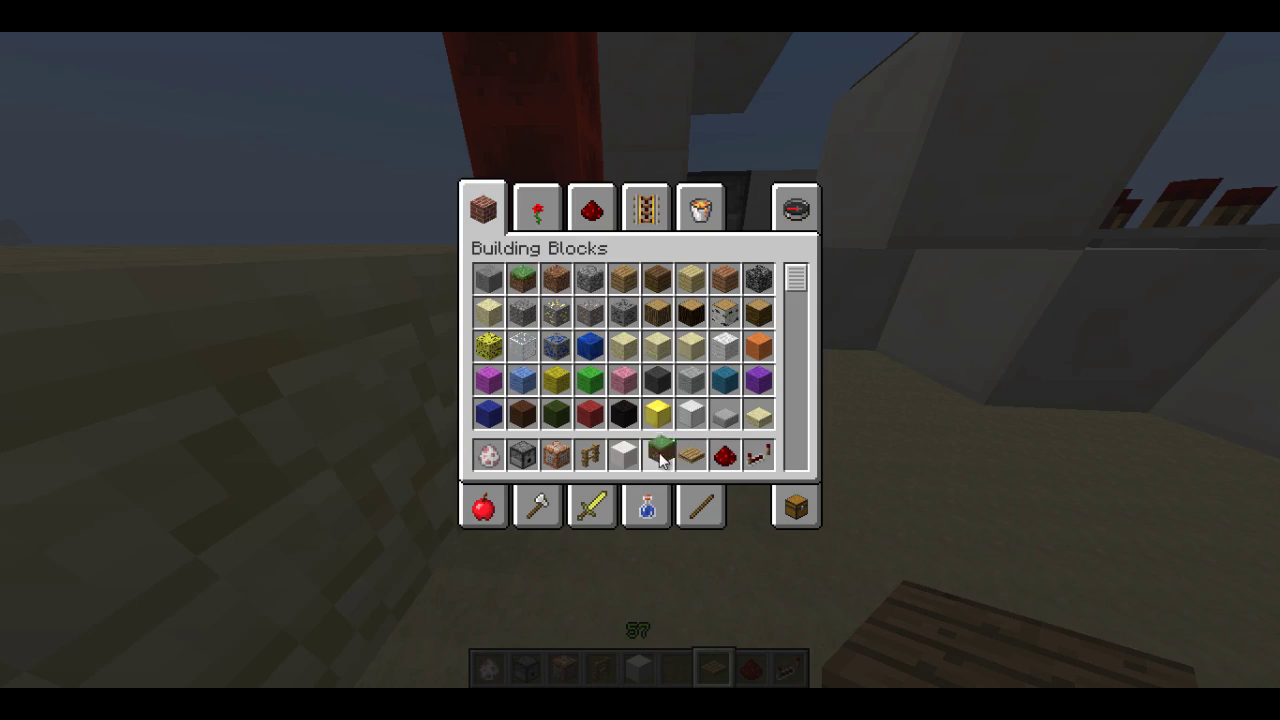
key(e)
scroll(640, 360, down, 1)
scroll(640, 360, up, 3)
scroll(640, 360, down, 1)
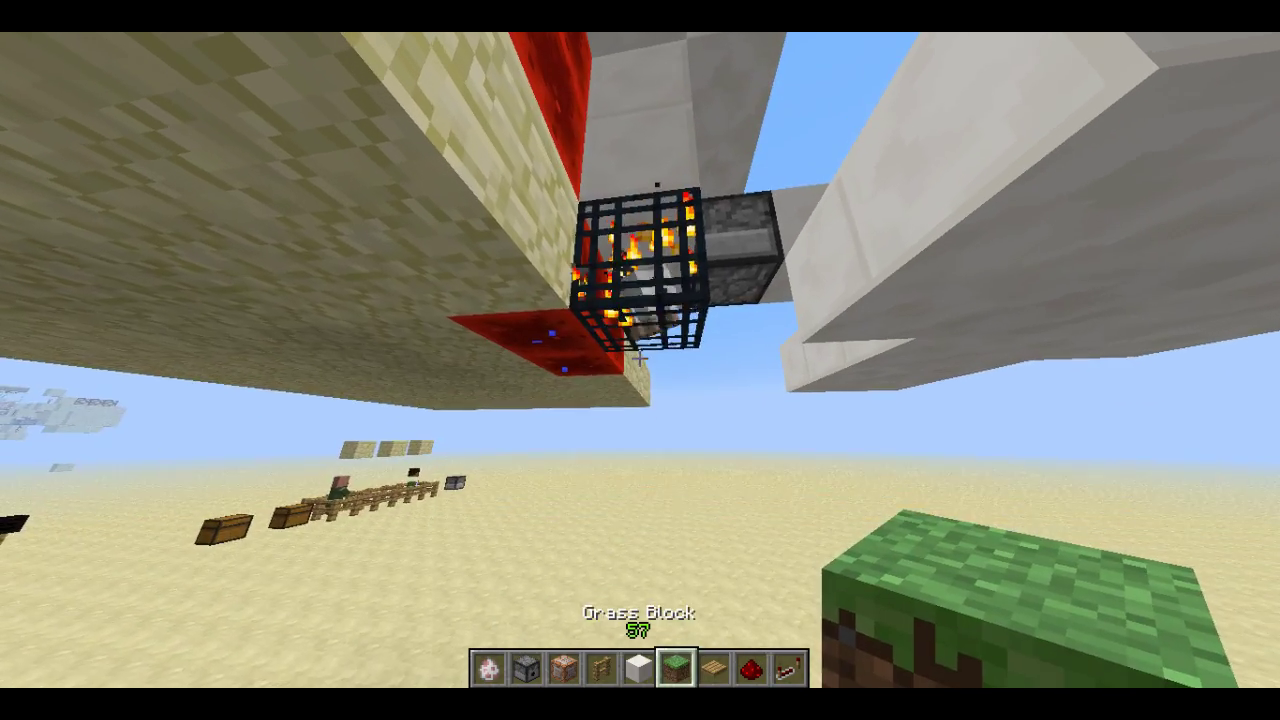
right_click(640, 358)
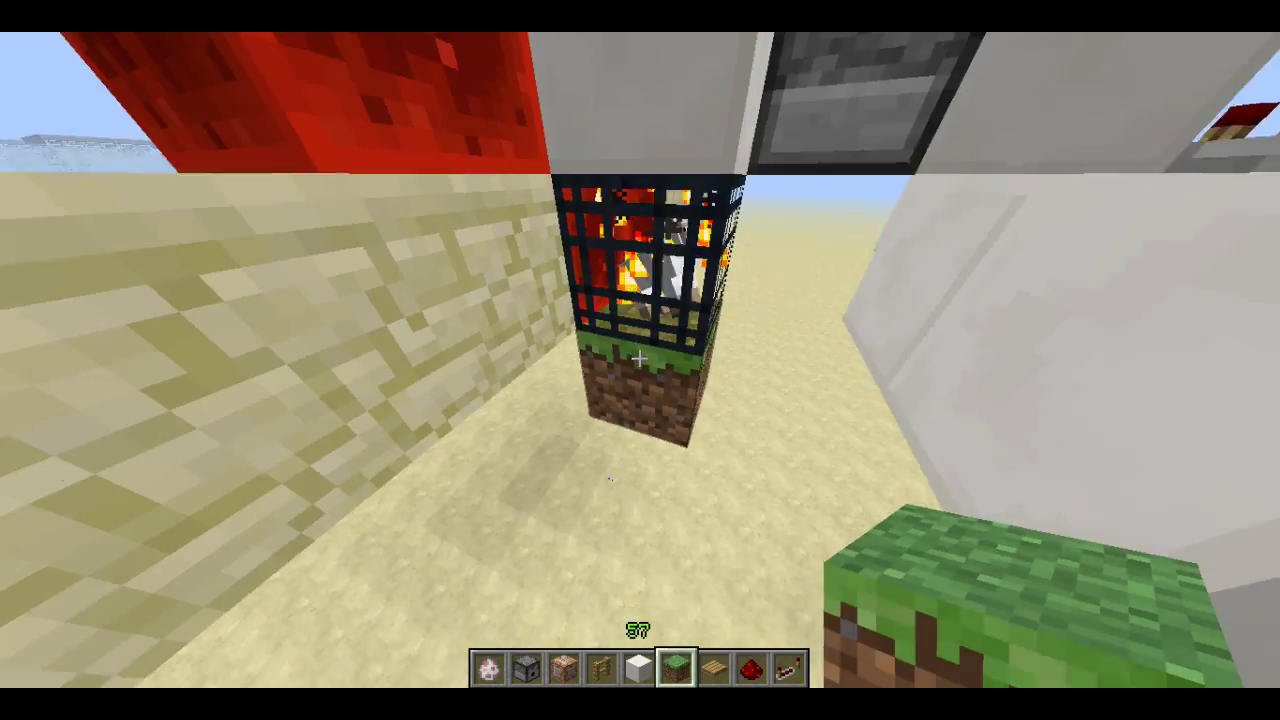
right_click(640, 358)
right_click(640, 358)
right_click(640, 358)
key(s)
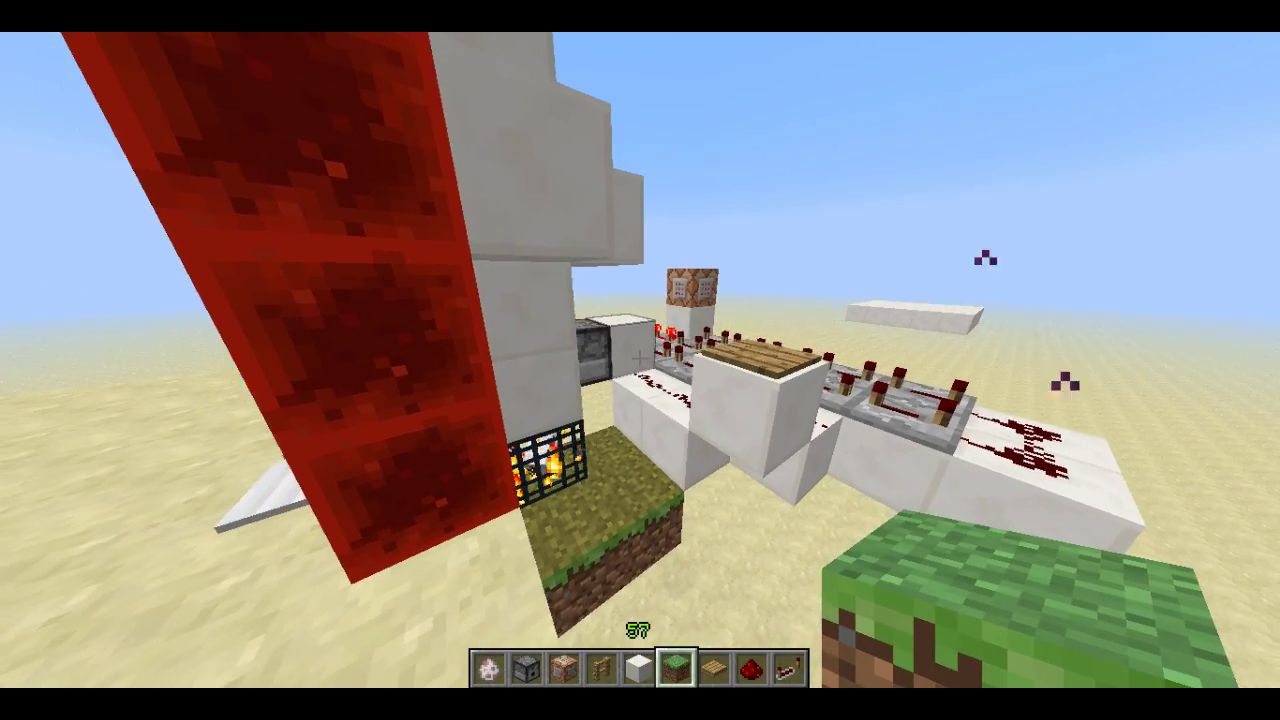
- Stay near the spawner until the circuit teleports the player to the platform, and return to the portal's front
key(w)
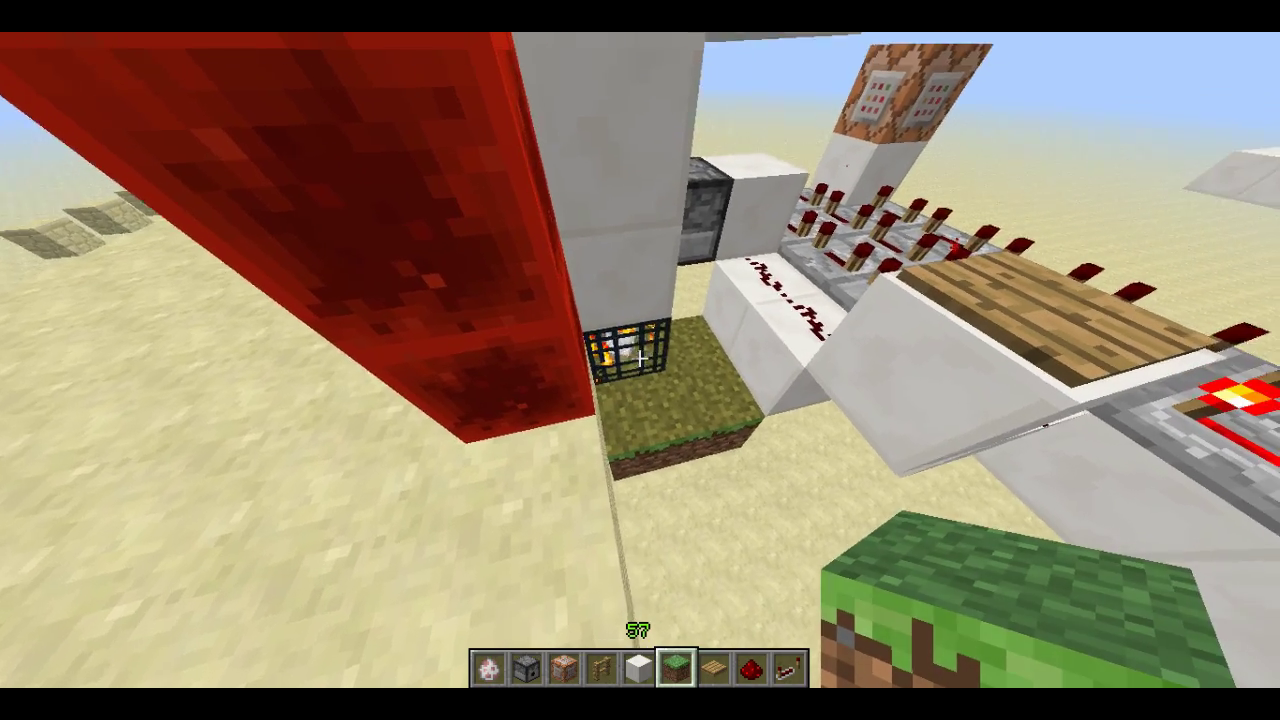
key(s)
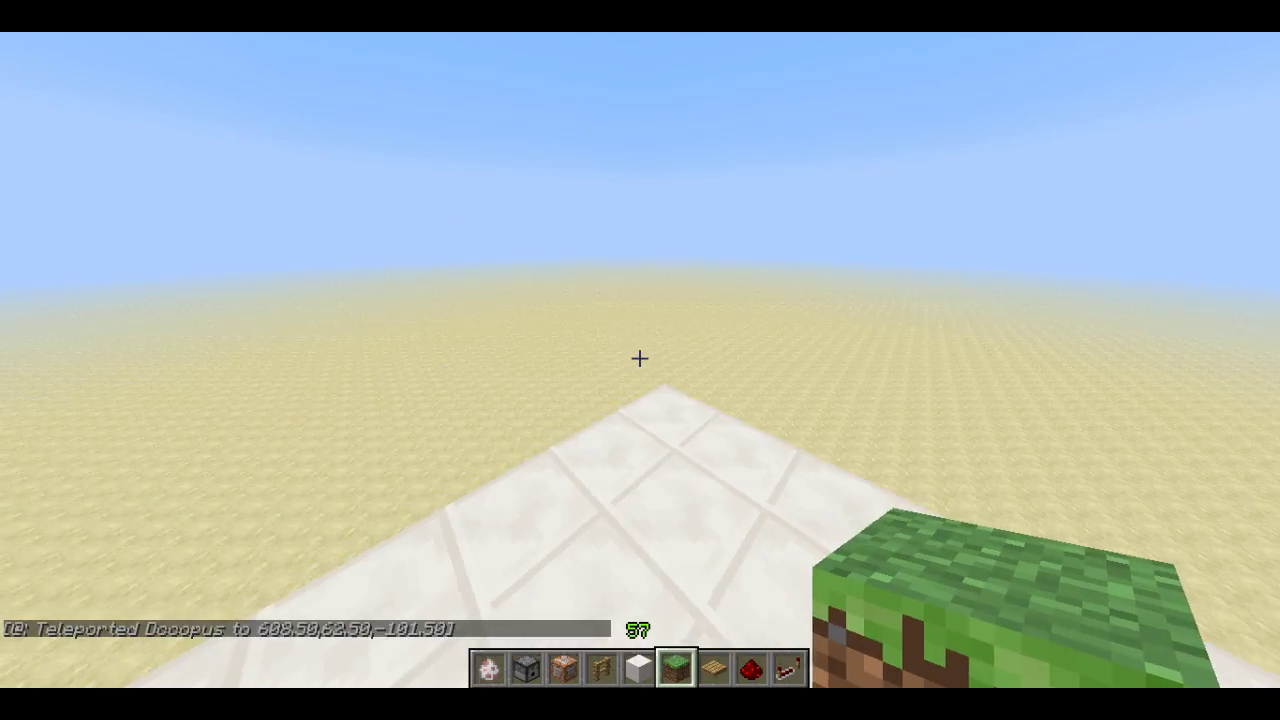
key(w)
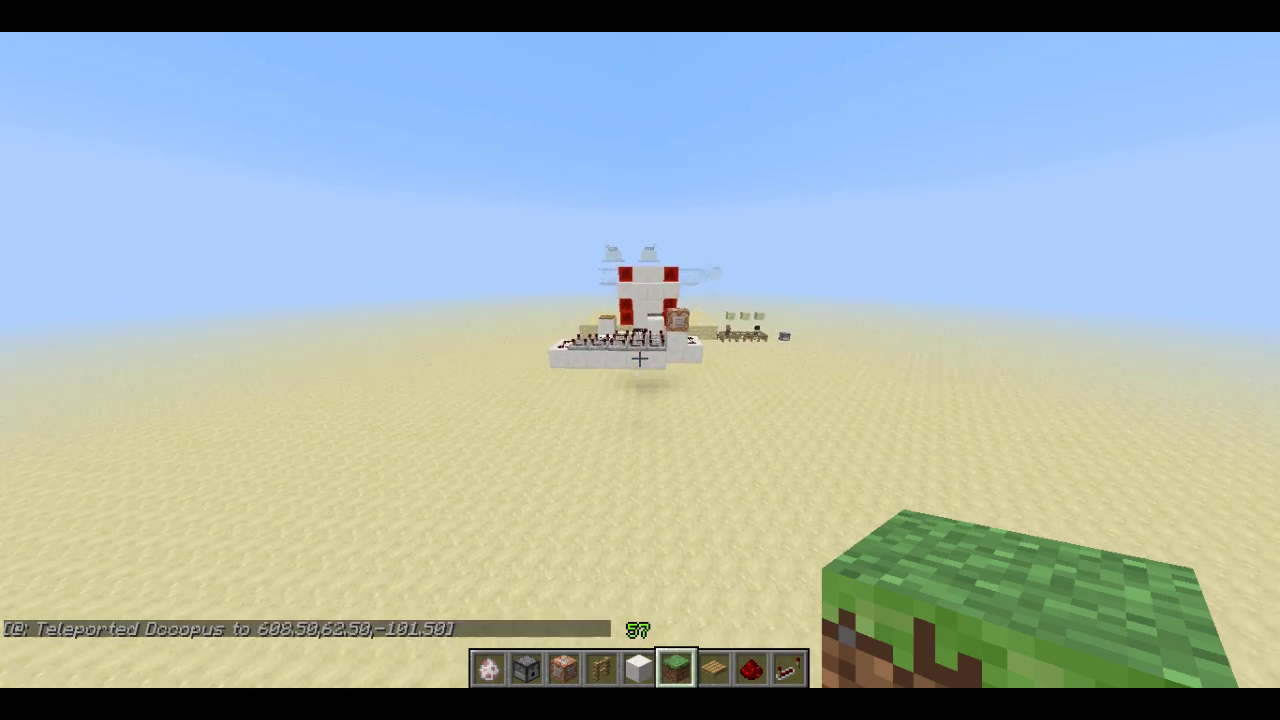
key(a)
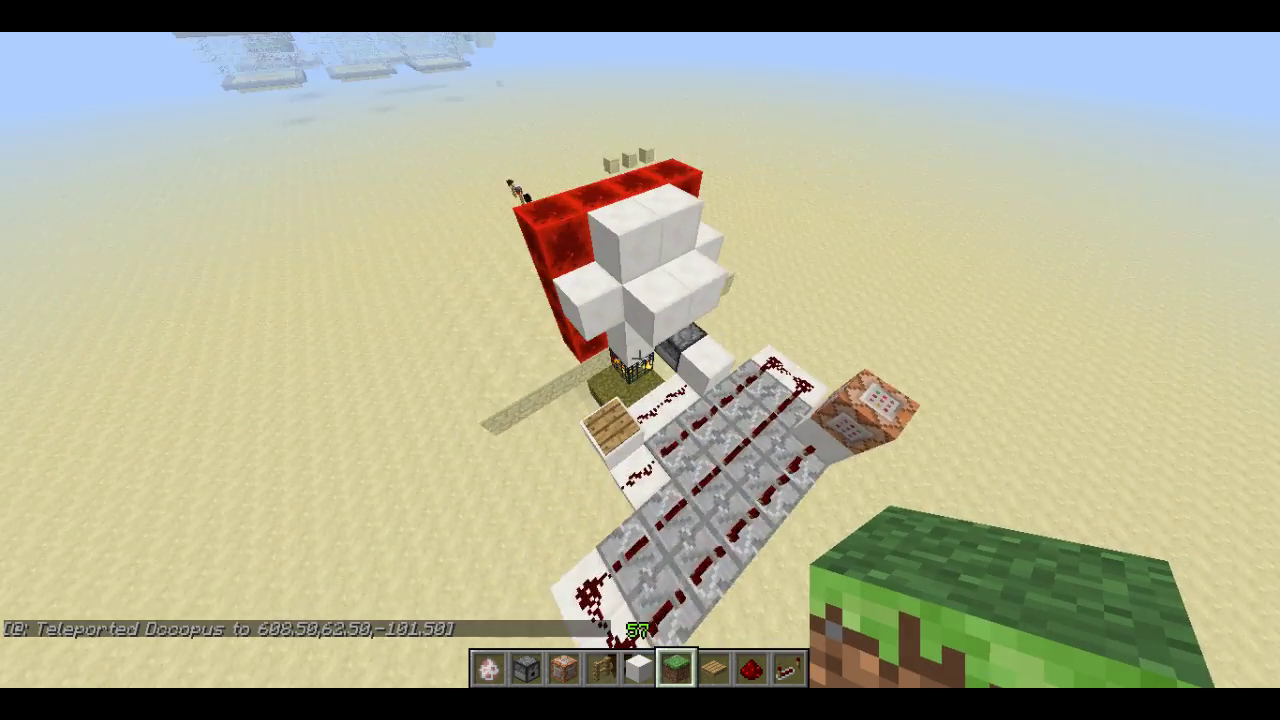
key(a)
key(shift)
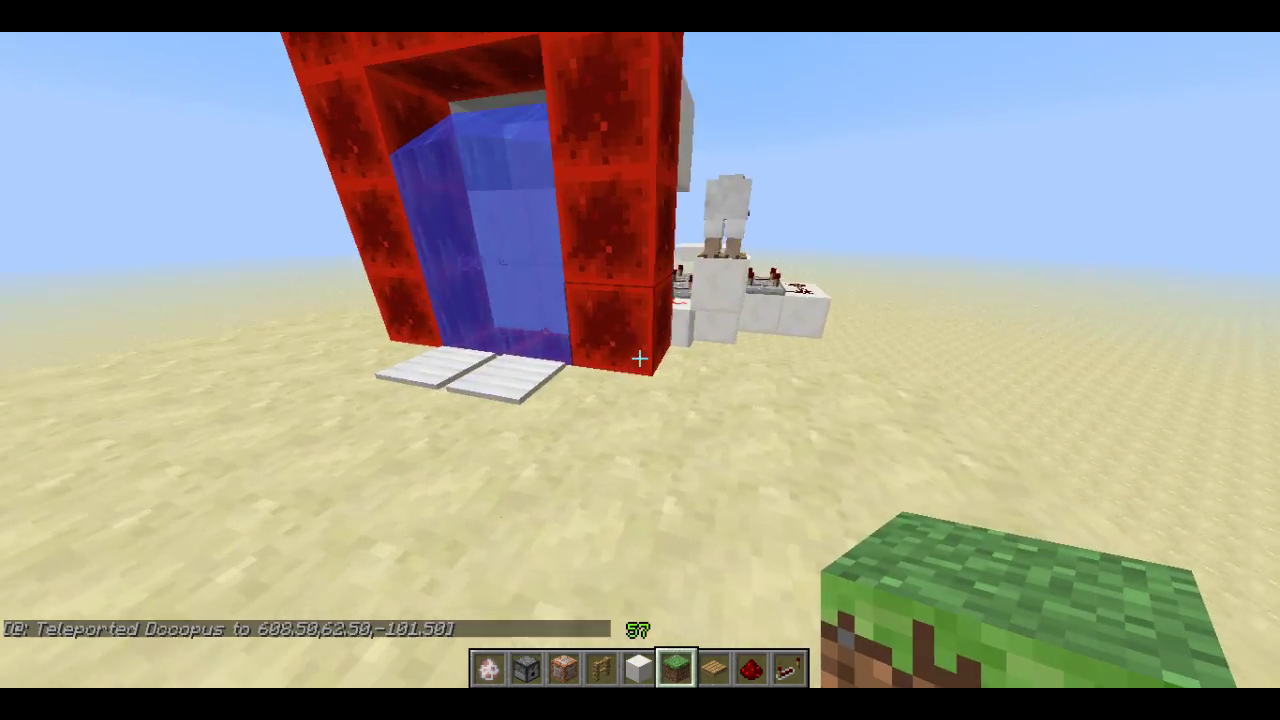
- Walk into the portal's water again to test the nausea effect and the teleport to the platform
key(w)
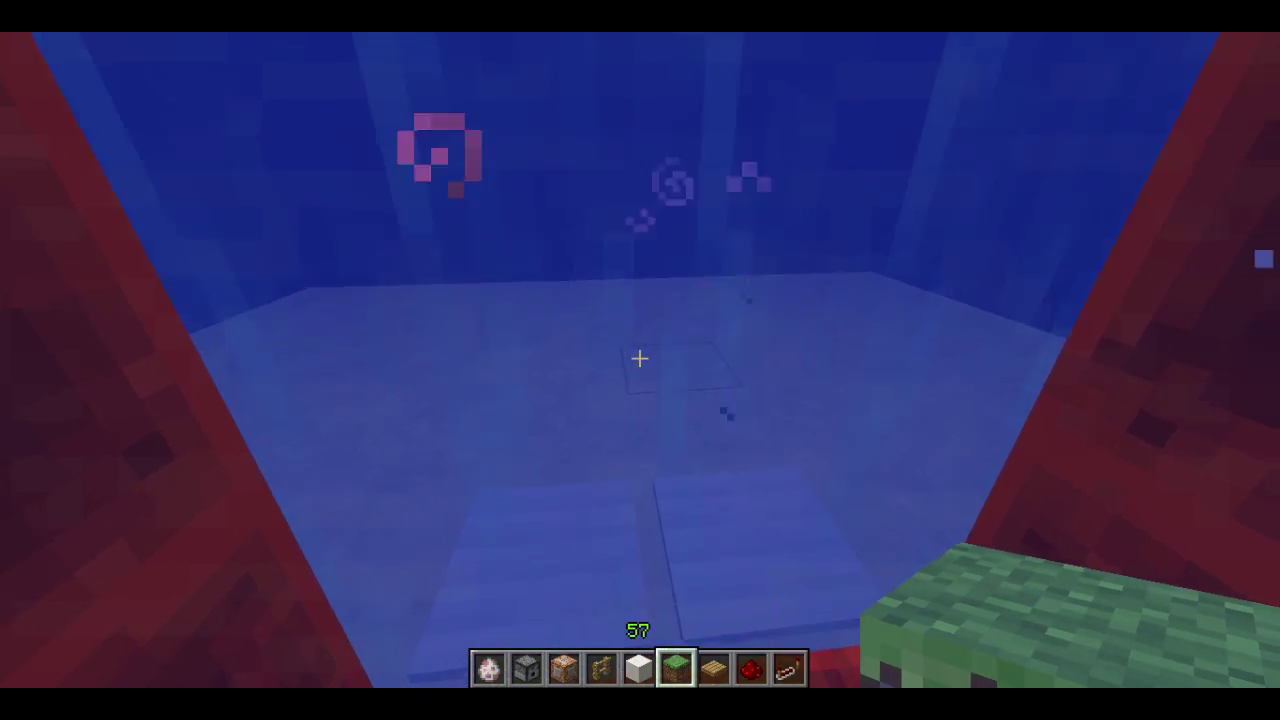
key(w)
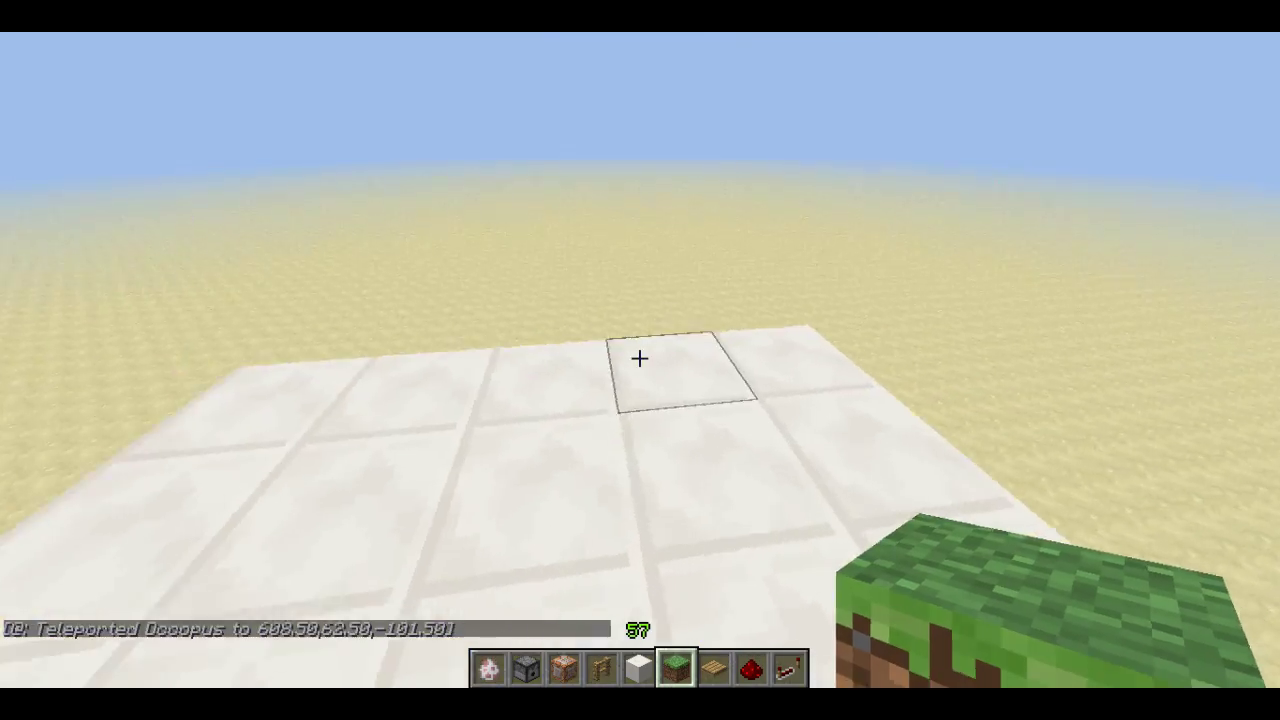
key(e)
key(e)
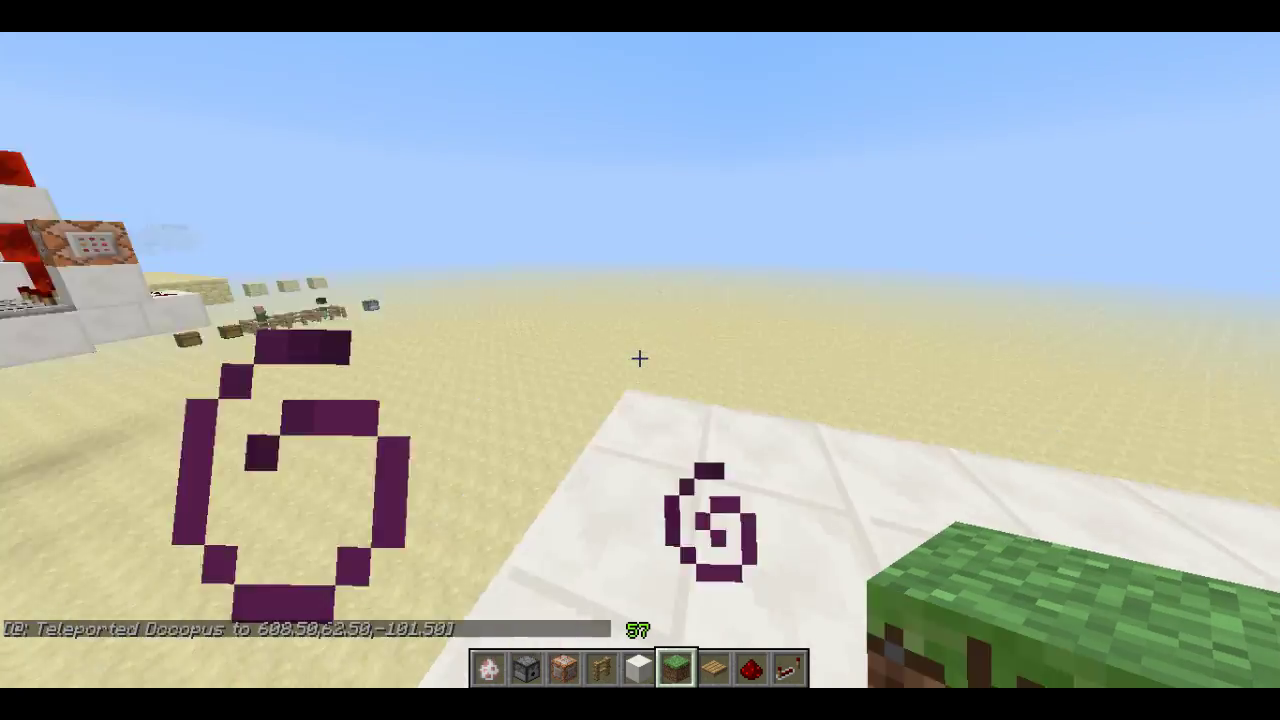
- Switch to the biome editor and review the painted selection in Region 1, -1 and the biomes offered for filling it
key(Escape)
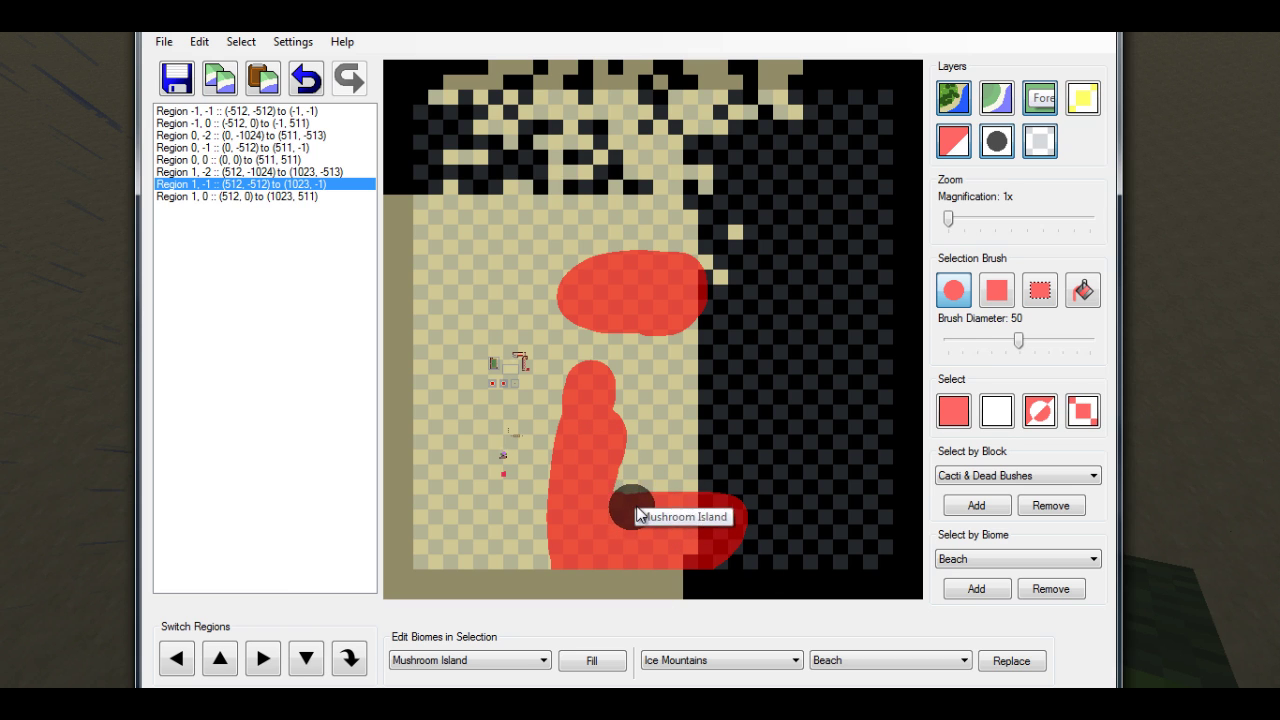
click(521, 658)
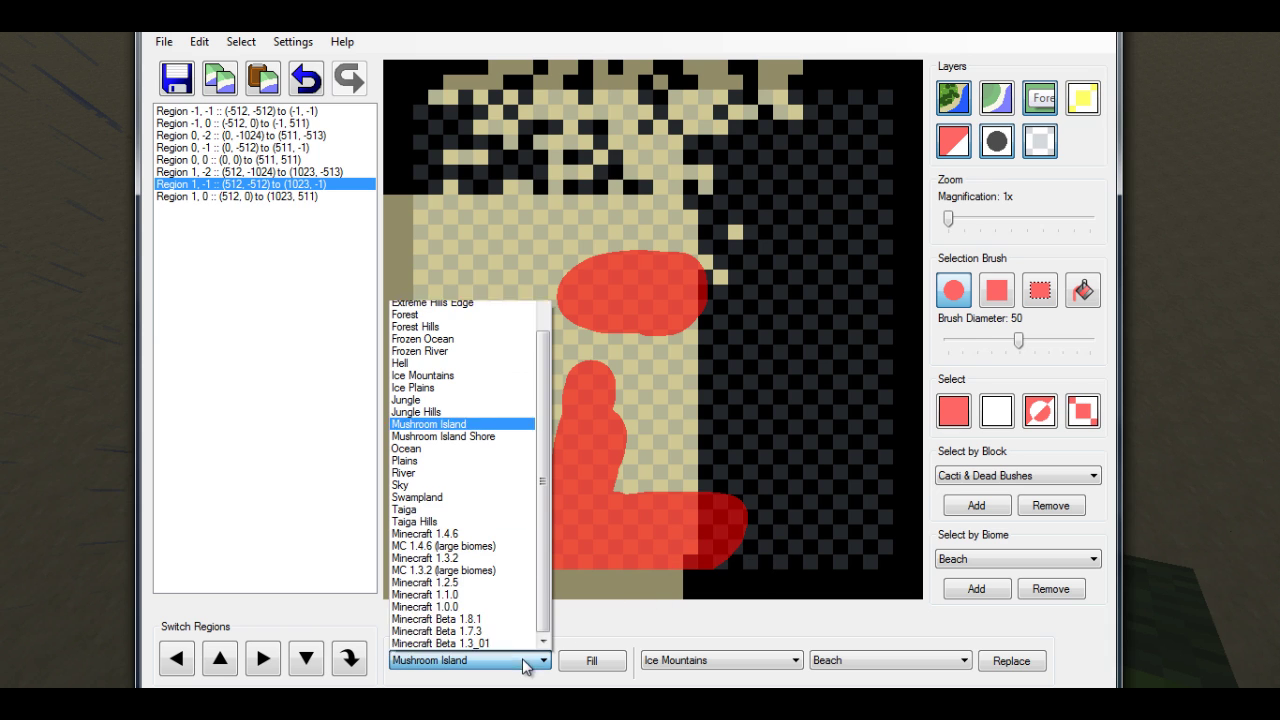
click(930, 31)
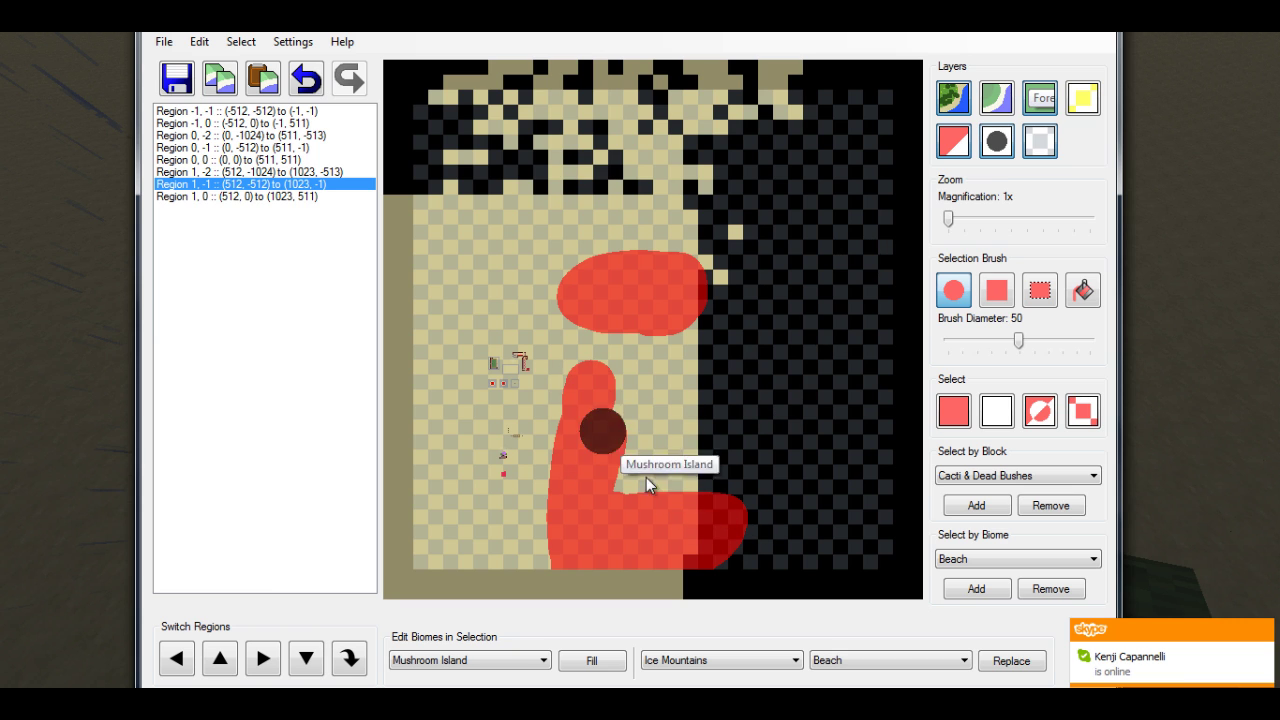
click(546, 661)
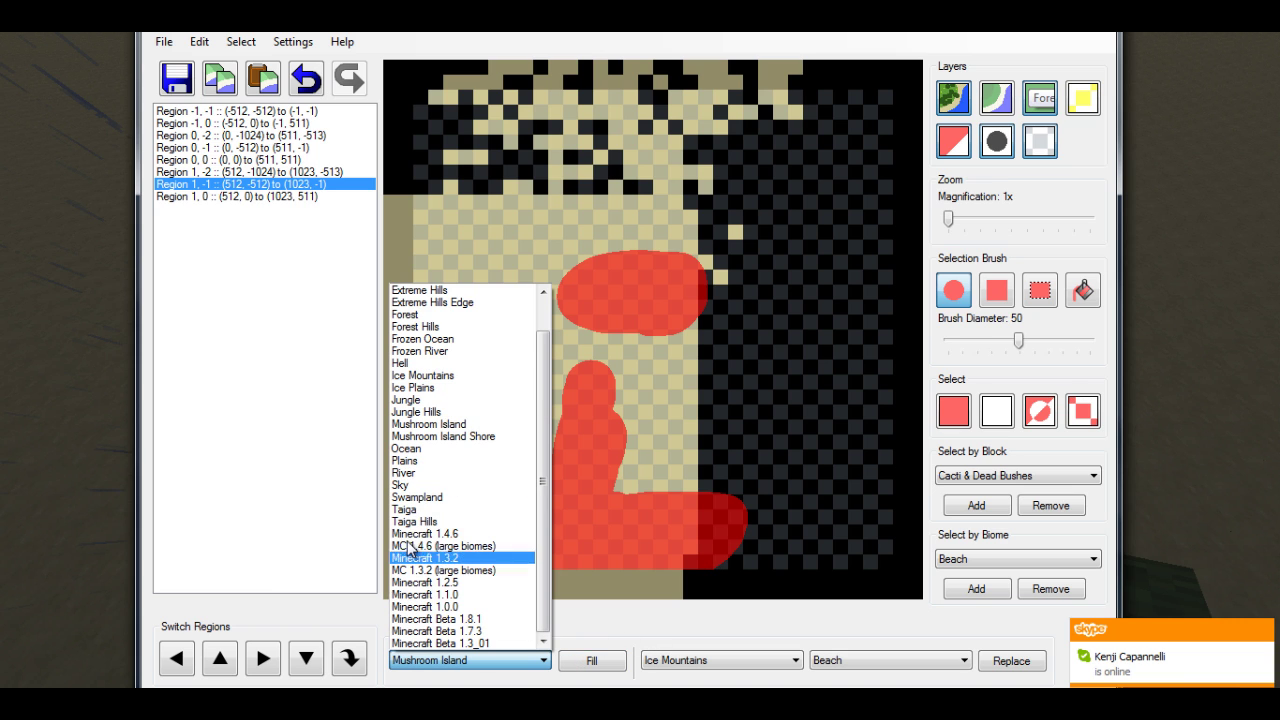
click(595, 586)
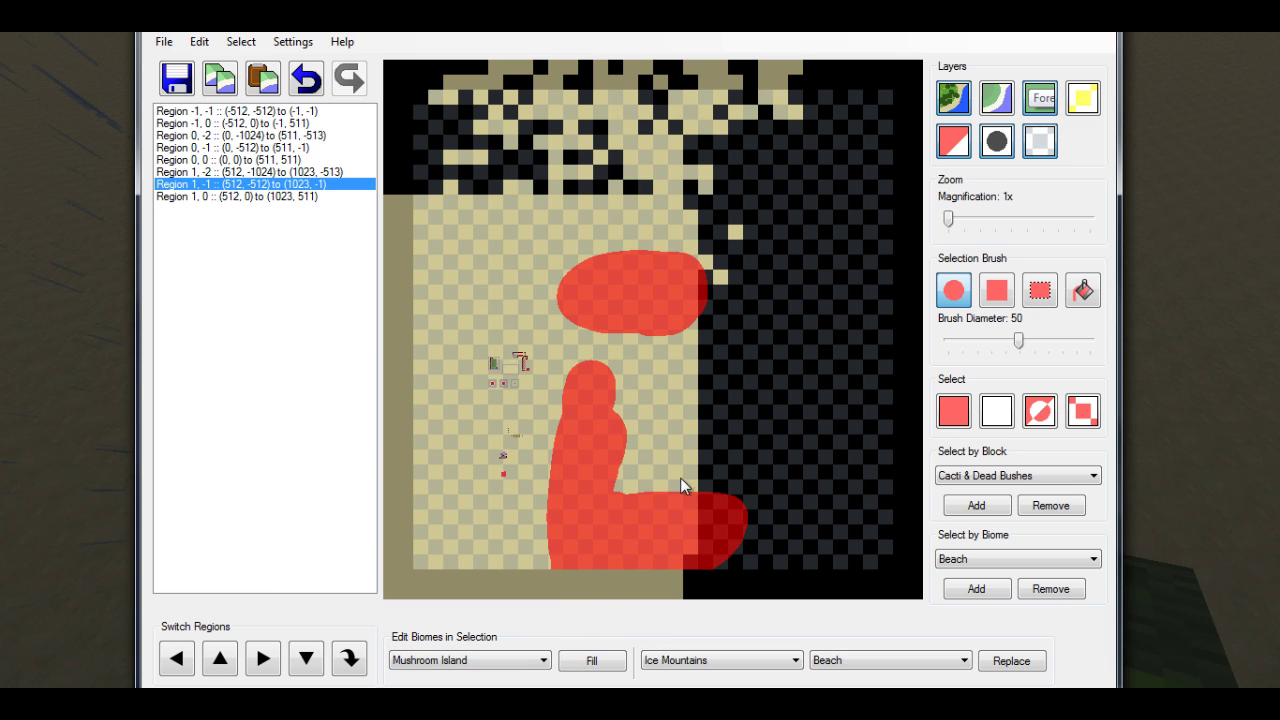
click(1038, 32)
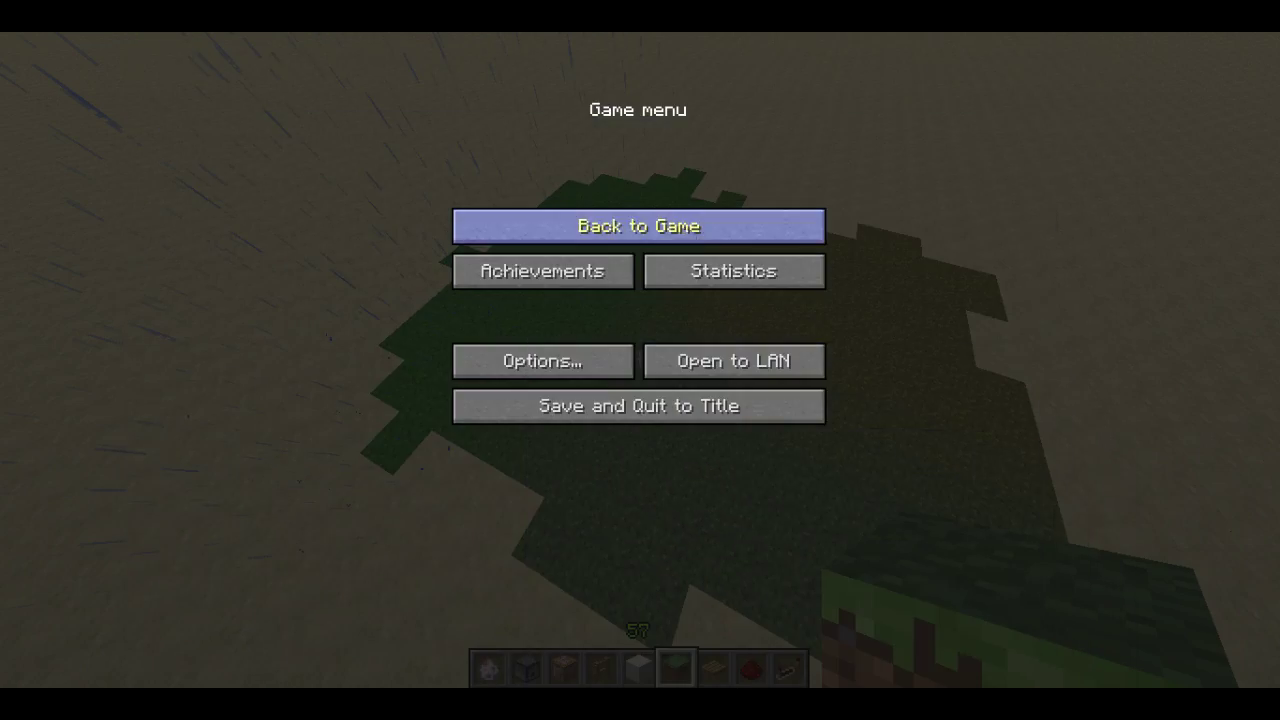
- Return to the game and set the world time to night with the command /time set night
key(Escape)
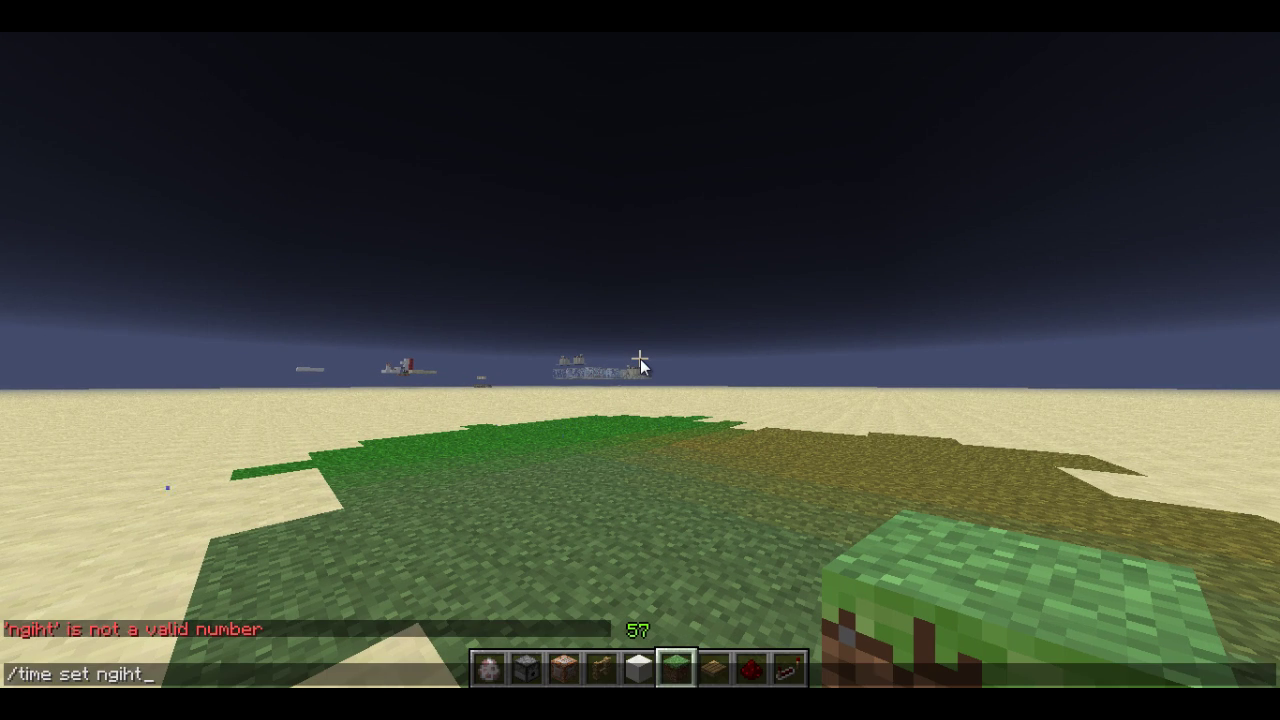
text(ig)
key(Return)
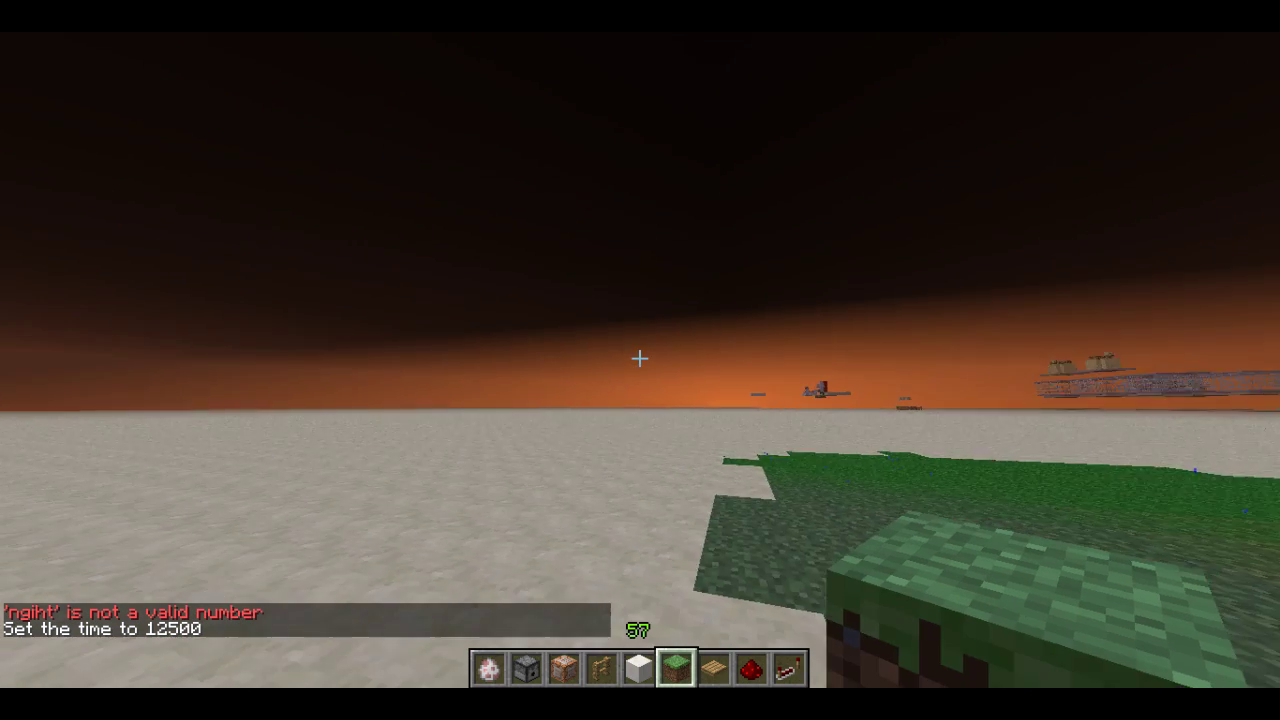